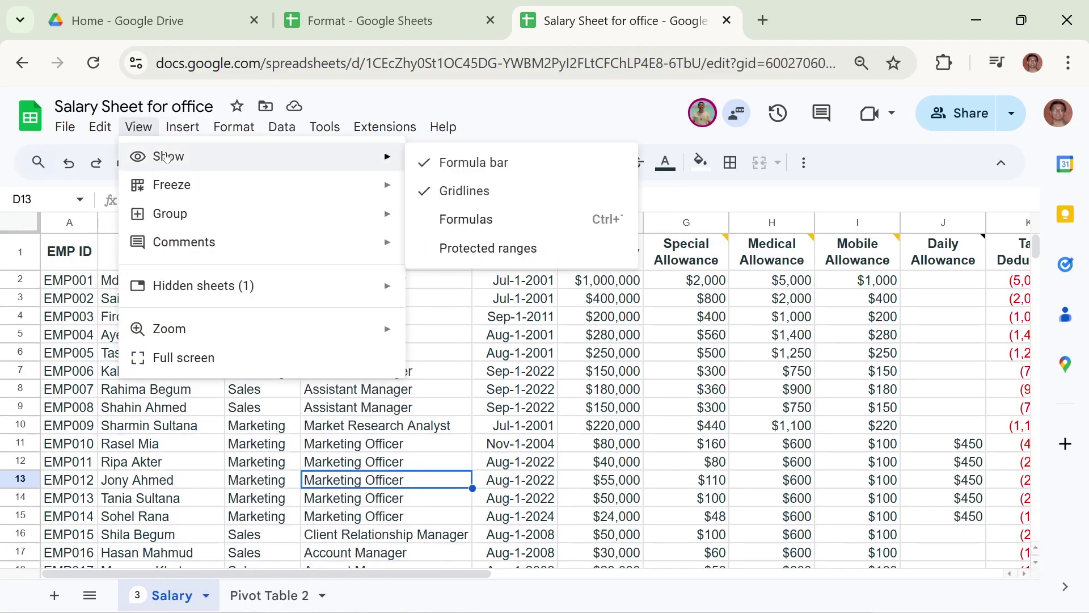
mouse_move(139, 158)
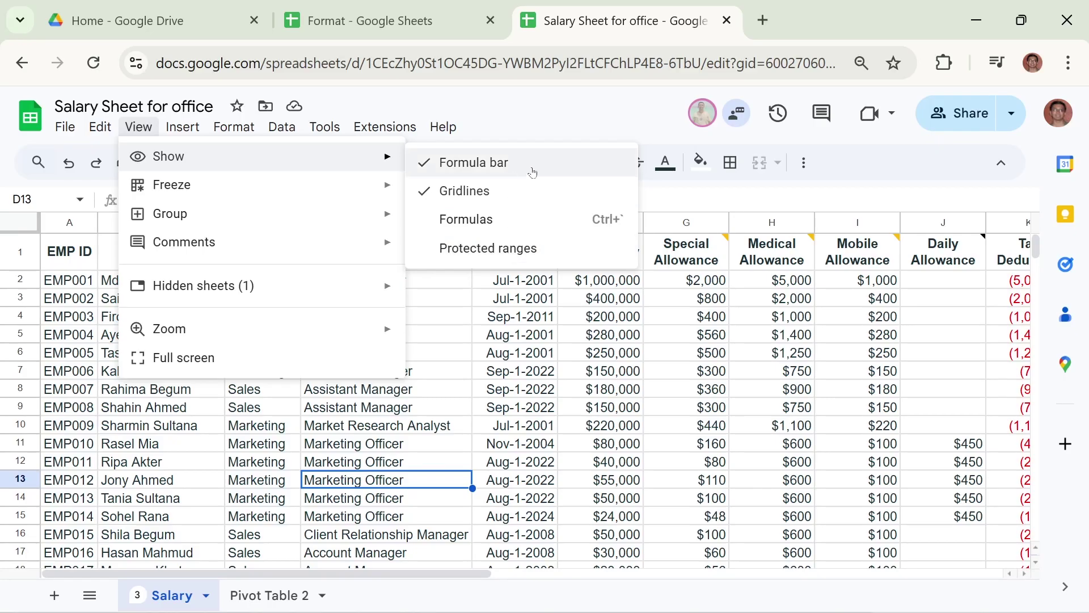
left_click(546, 107)
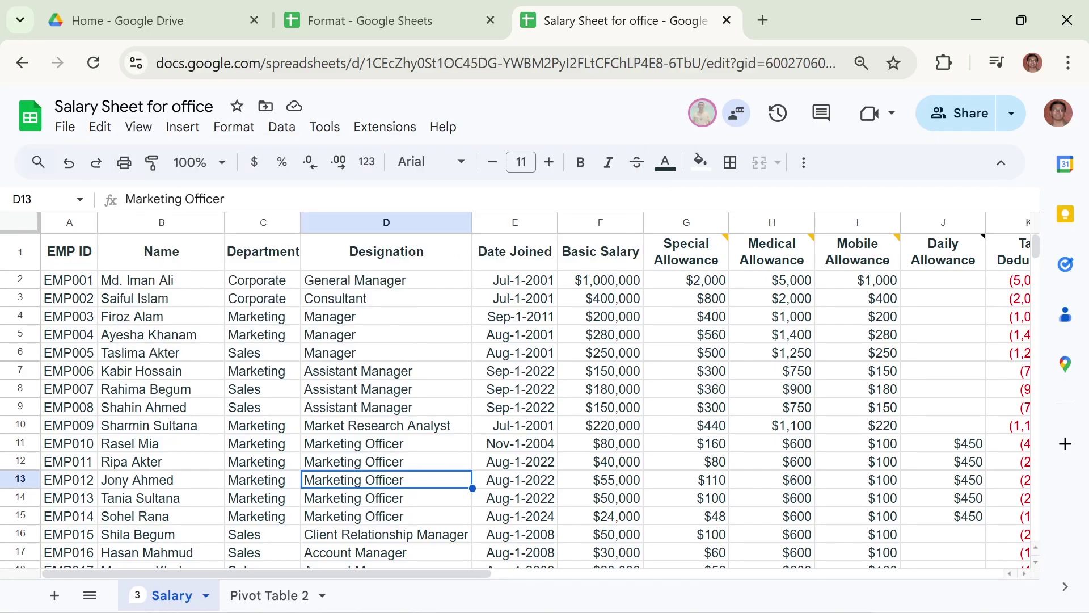
key("F2")
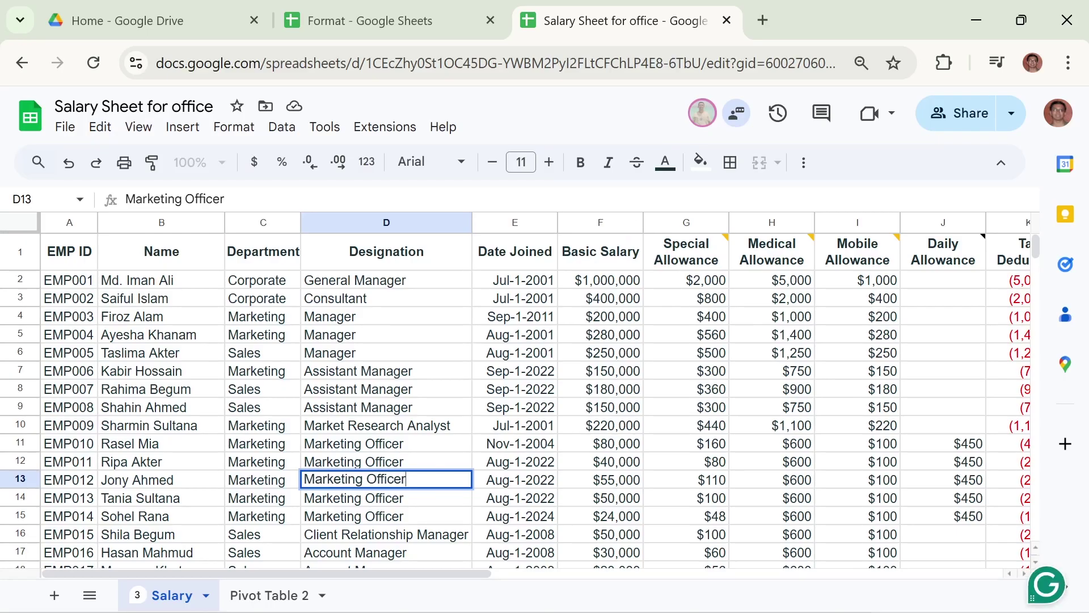
Hide the formula bar in the salary sheet and turn it back on.
left_click(141, 137)
mouse_move(175, 165)
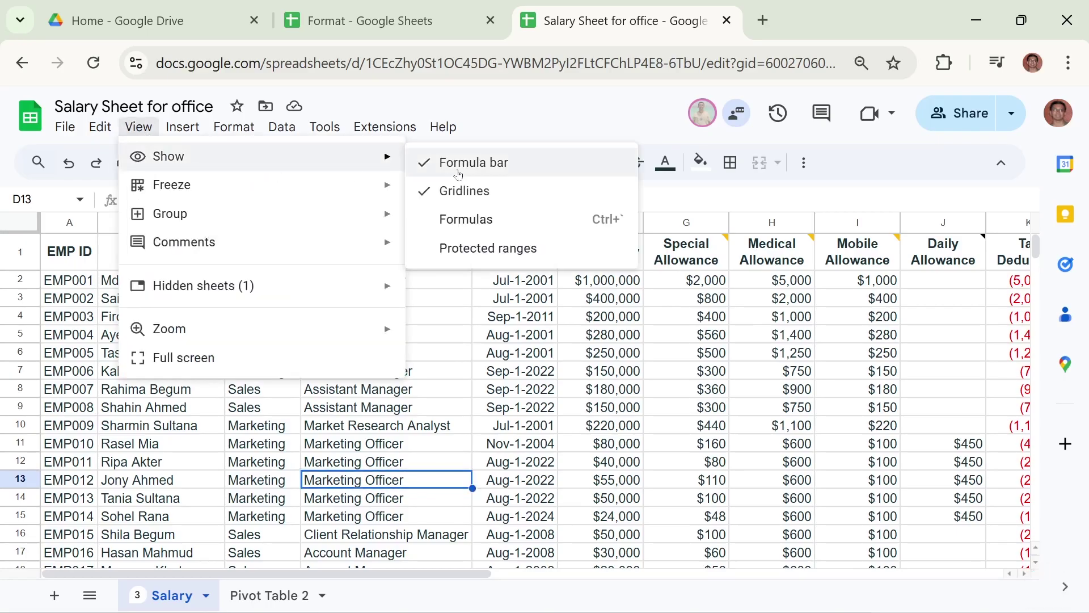
left_click(514, 165)
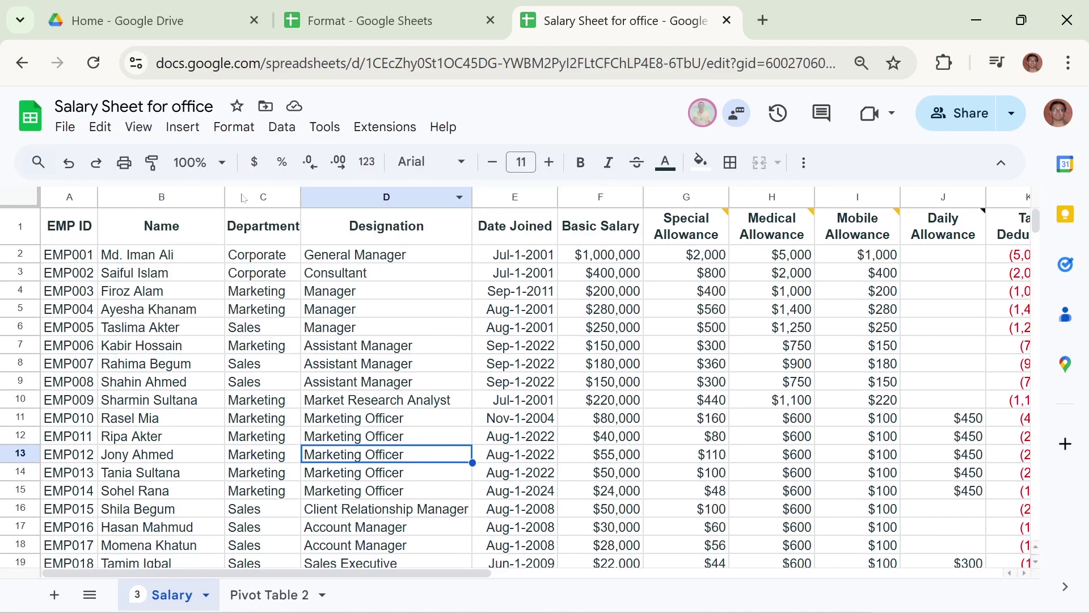
left_click(141, 136)
mouse_move(171, 159)
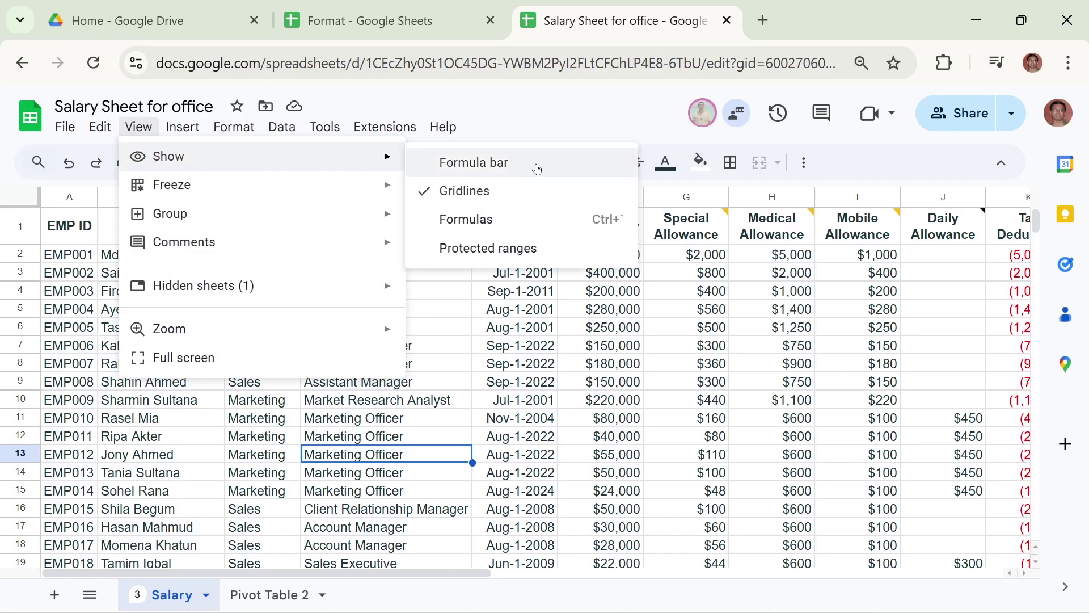
left_click(490, 164)
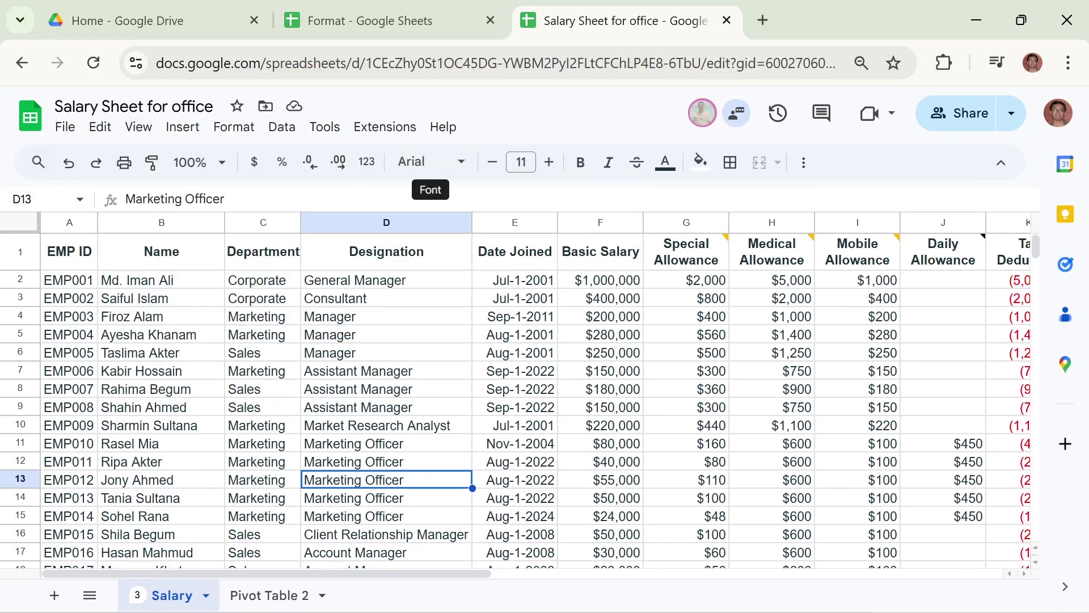
left_click(136, 127)
mouse_move(306, 159)
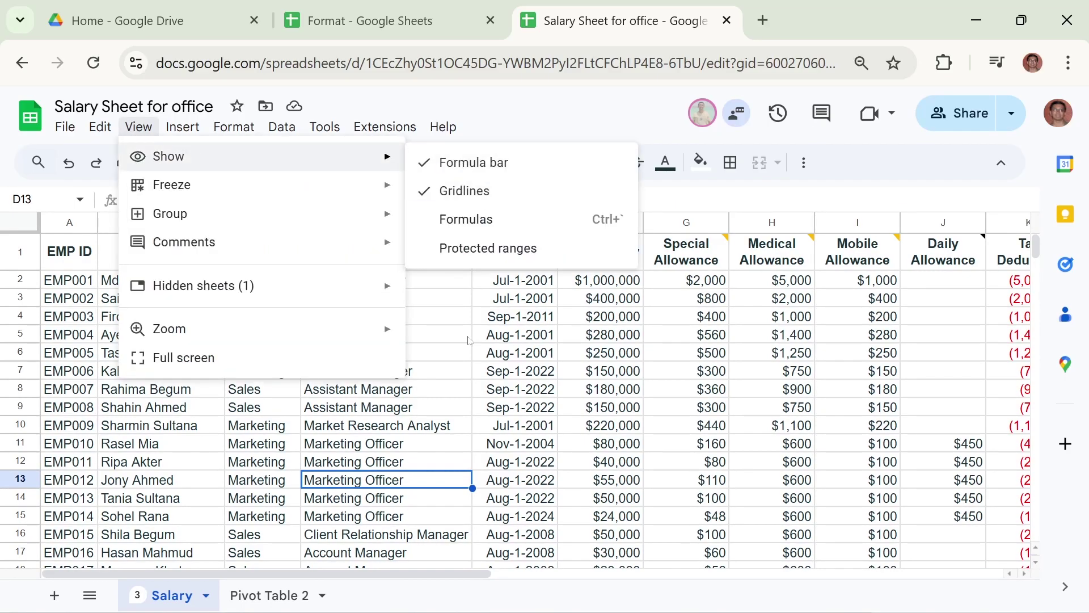
left_click(349, 336)
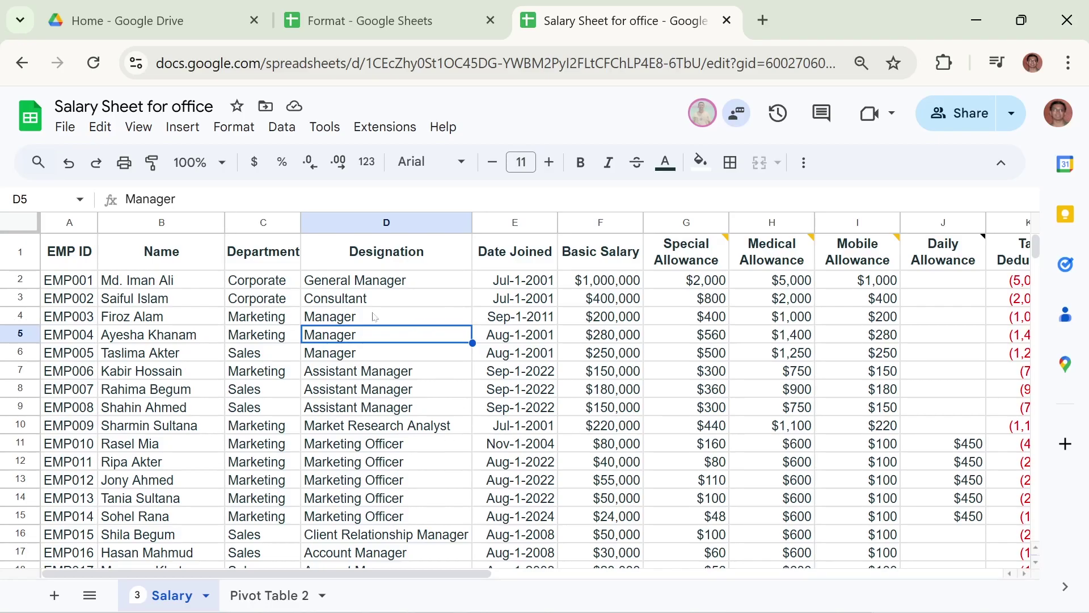
Turn the gridlines of the Salary sheet off and switch them on again.
left_click(130, 127)
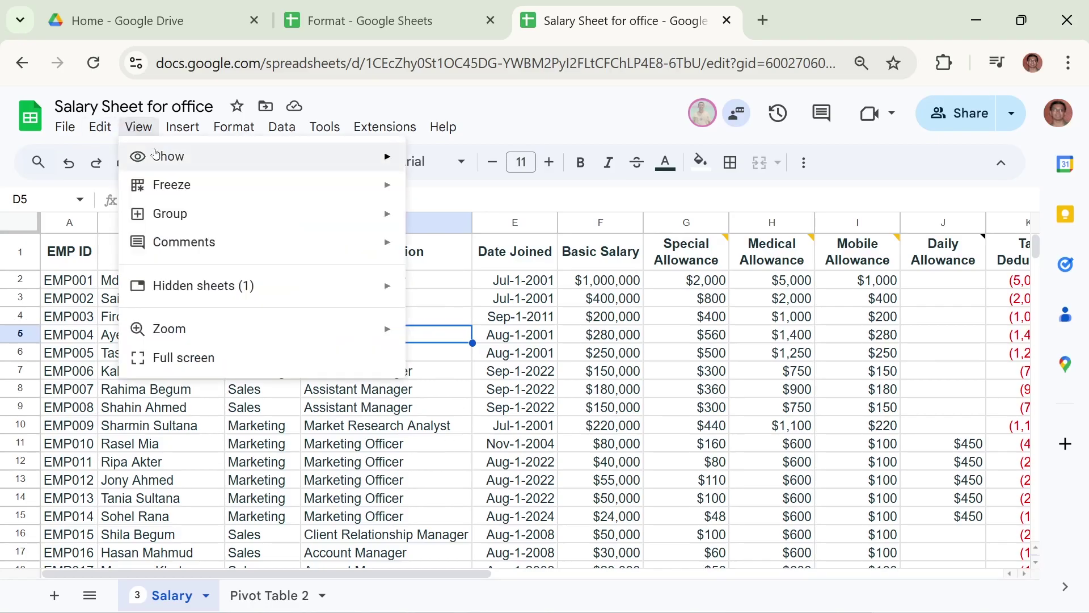
mouse_move(171, 156)
left_click(516, 195)
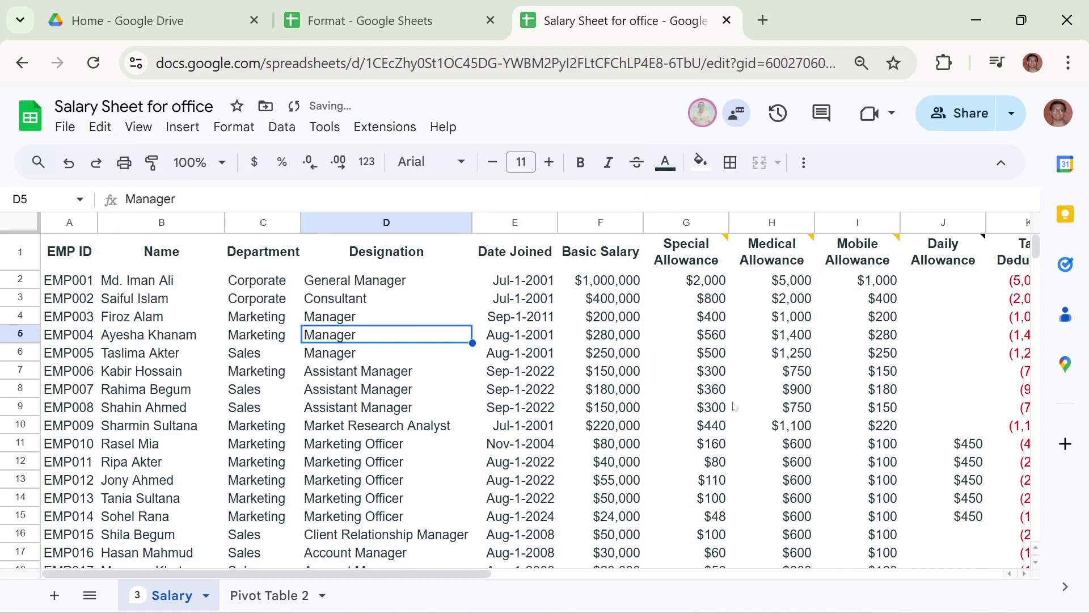
left_click(136, 130)
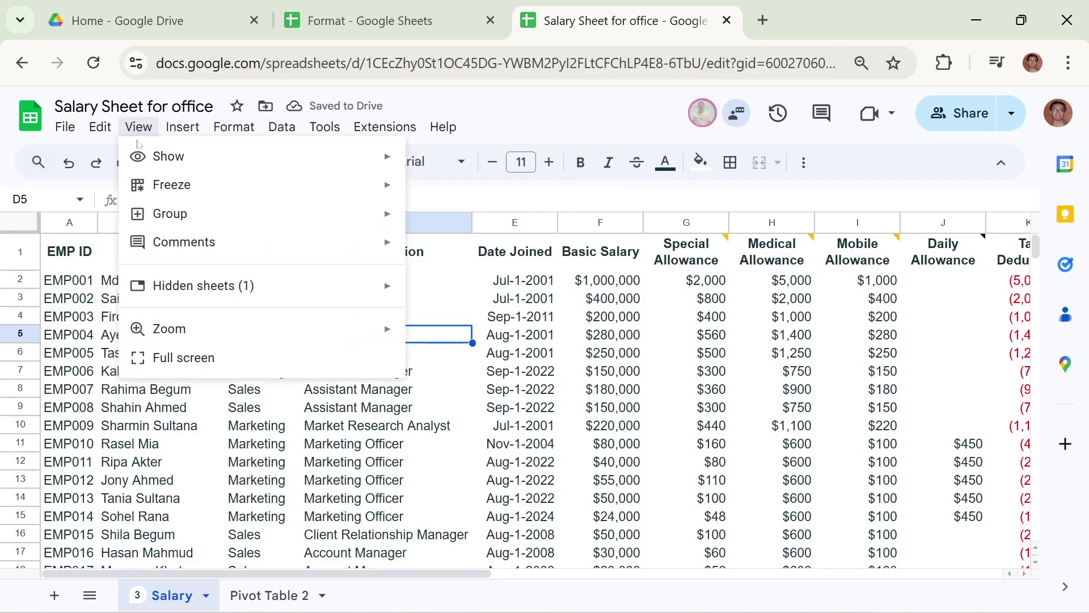
mouse_move(318, 156)
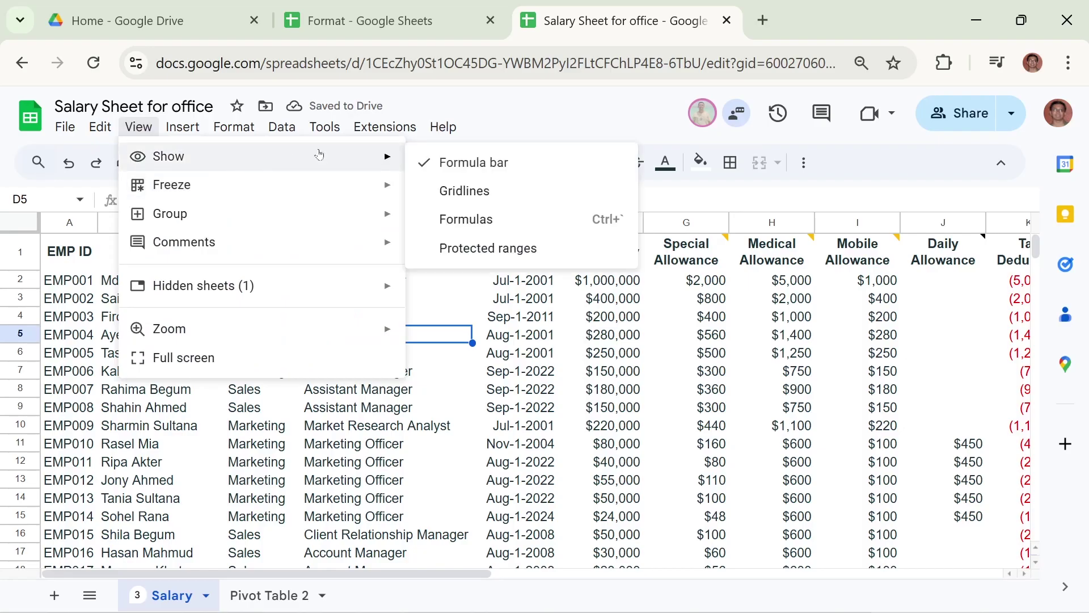
left_click(515, 196)
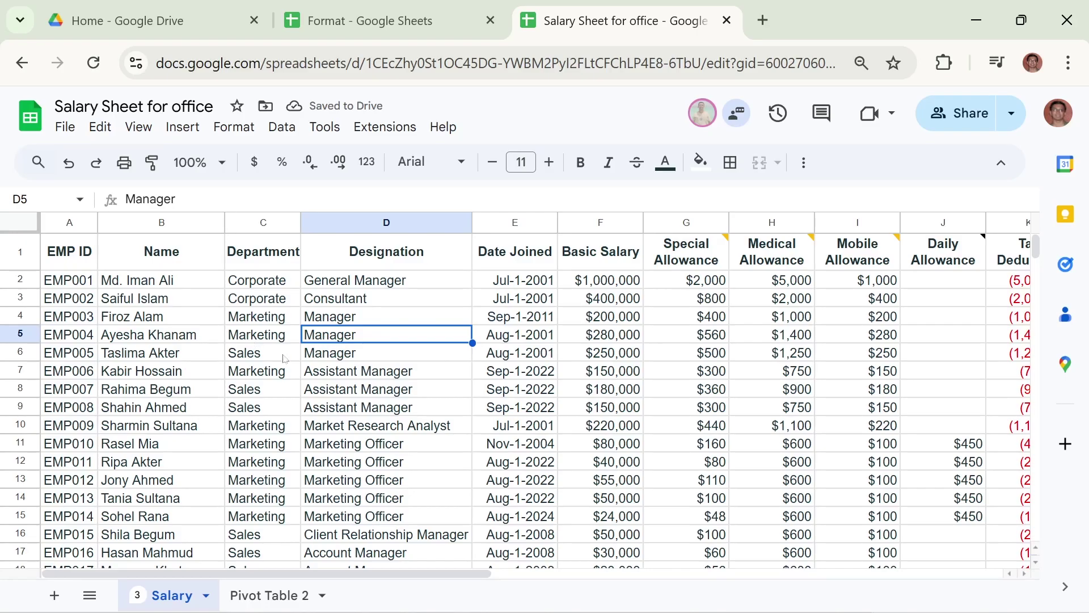
Display the formulas in the Salary sheet's cells instead of their calculated results.
key("Down")
key("Down")
key("Down")
key("Down")
left_click(138, 128)
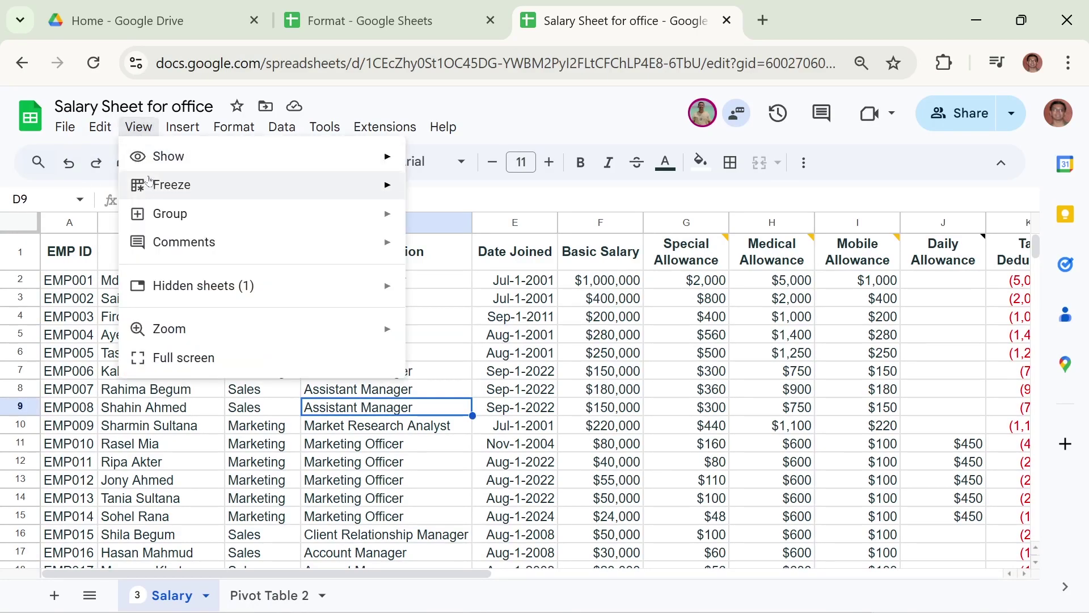
mouse_move(173, 158)
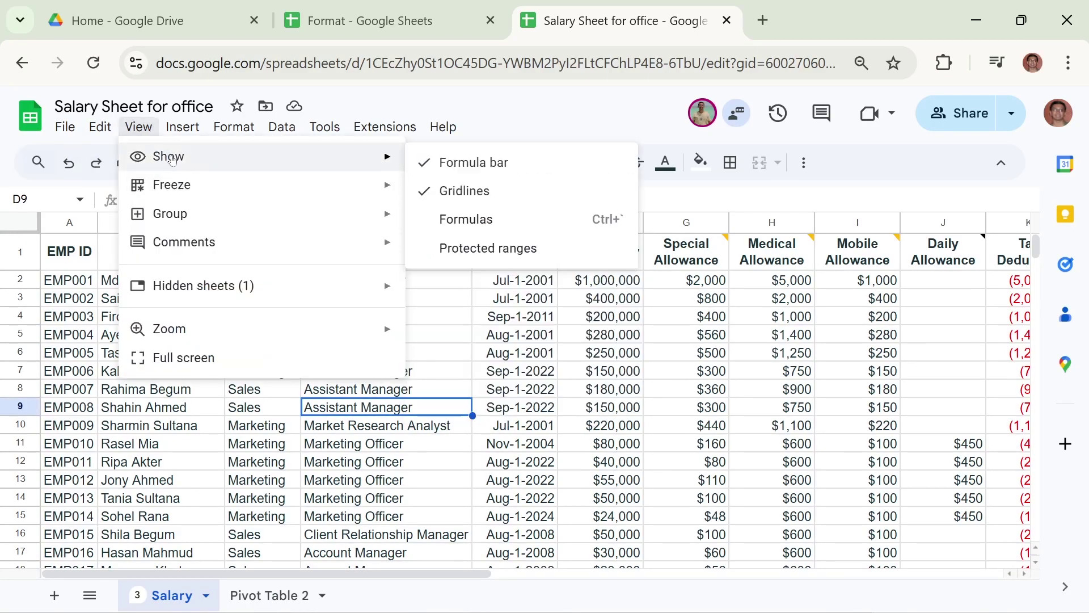
left_click(512, 221)
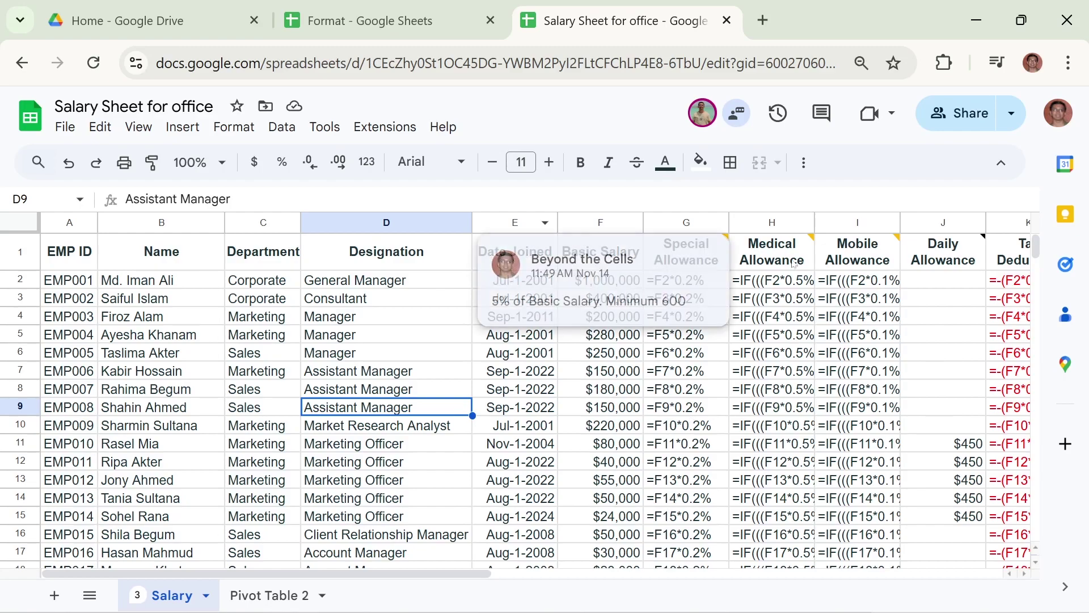
Examine the formulas in the allowance columns and across to the Tax Deduction and Net Payable Amount columns.
left_click(686, 353)
left_click(800, 391)
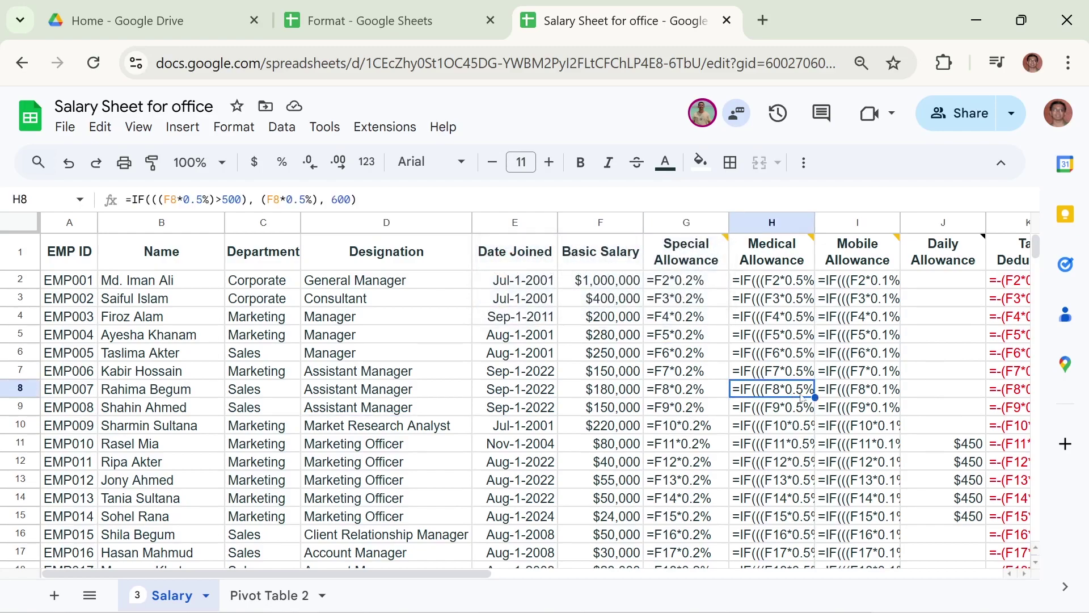
left_click(860, 386)
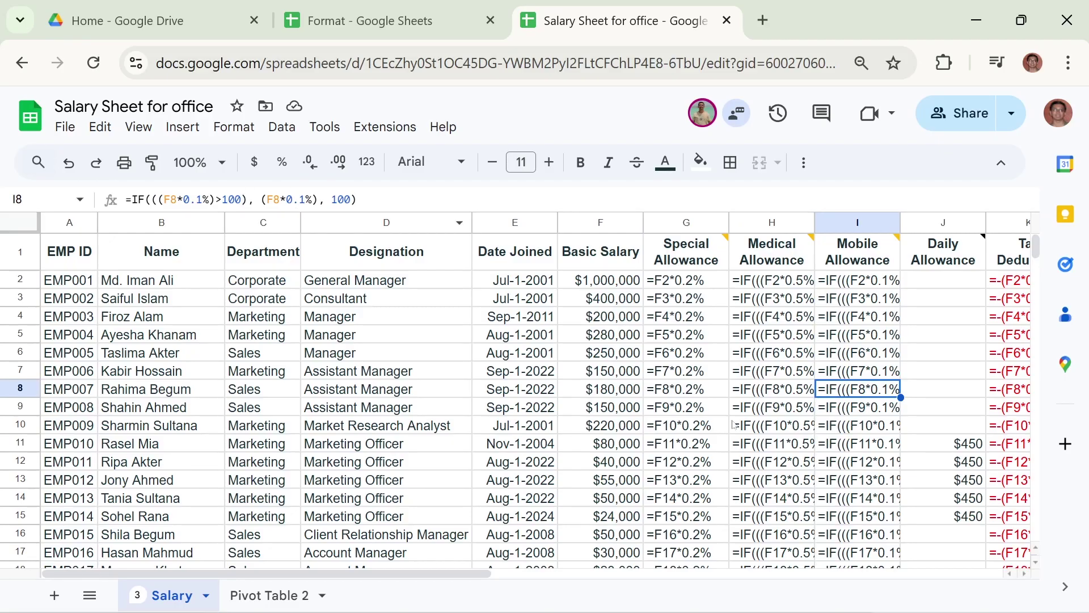
left_click(775, 412)
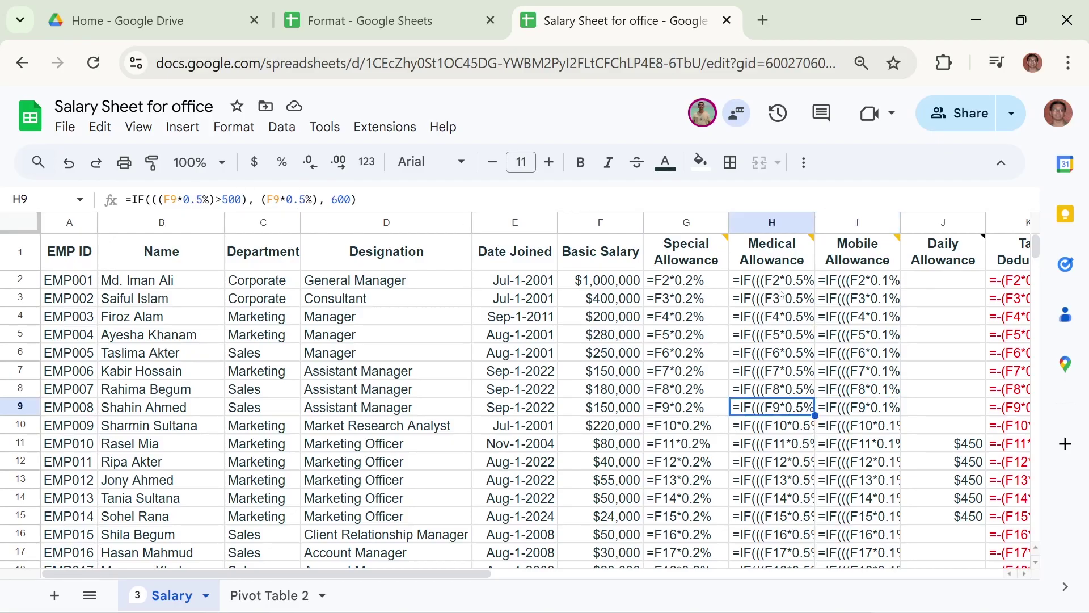
left_click(588, 573)
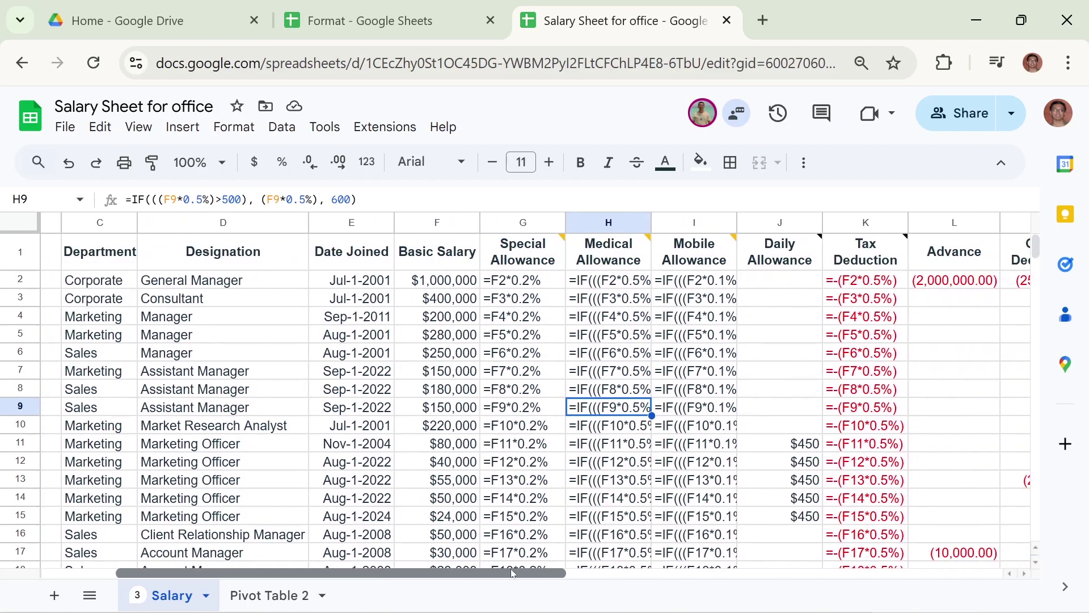
left_click_drag(589, 573, 682, 573)
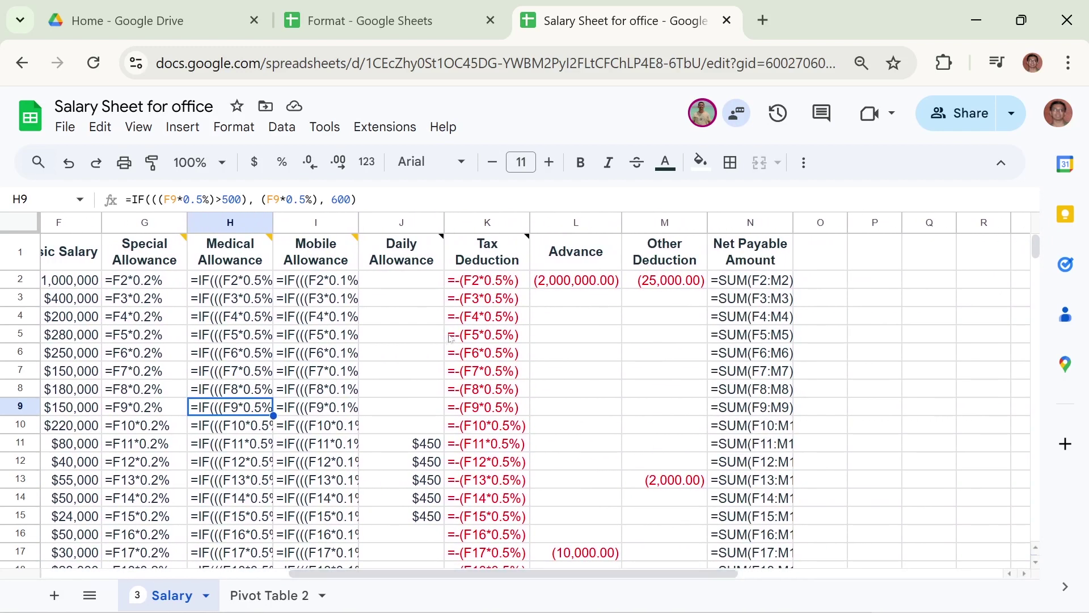
left_click(260, 370)
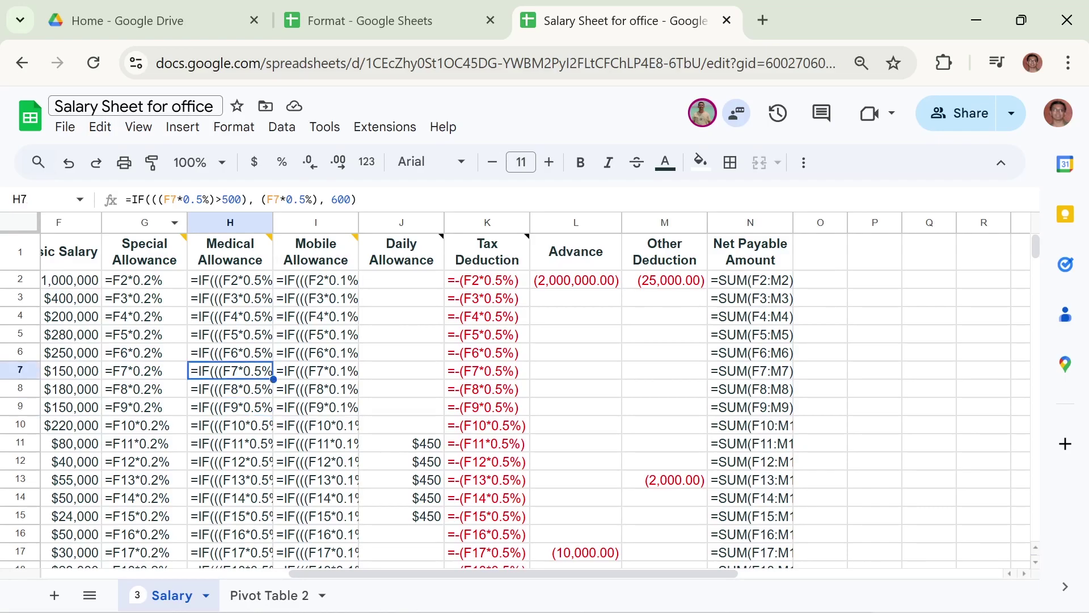
Turn off the formula display so the cells show calculated values.
left_click(138, 128)
mouse_move(320, 157)
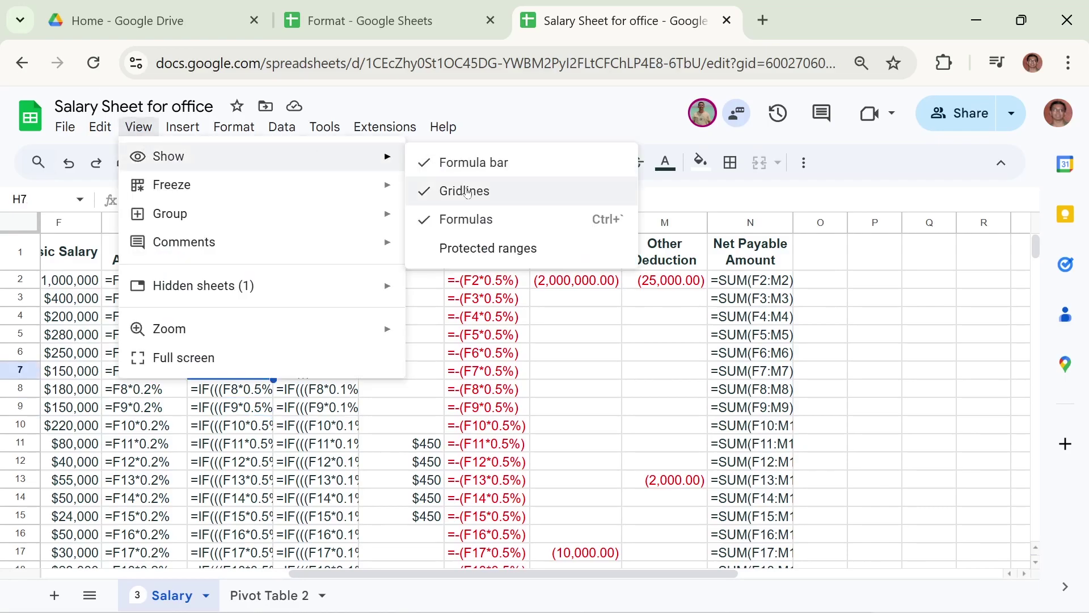
left_click(464, 222)
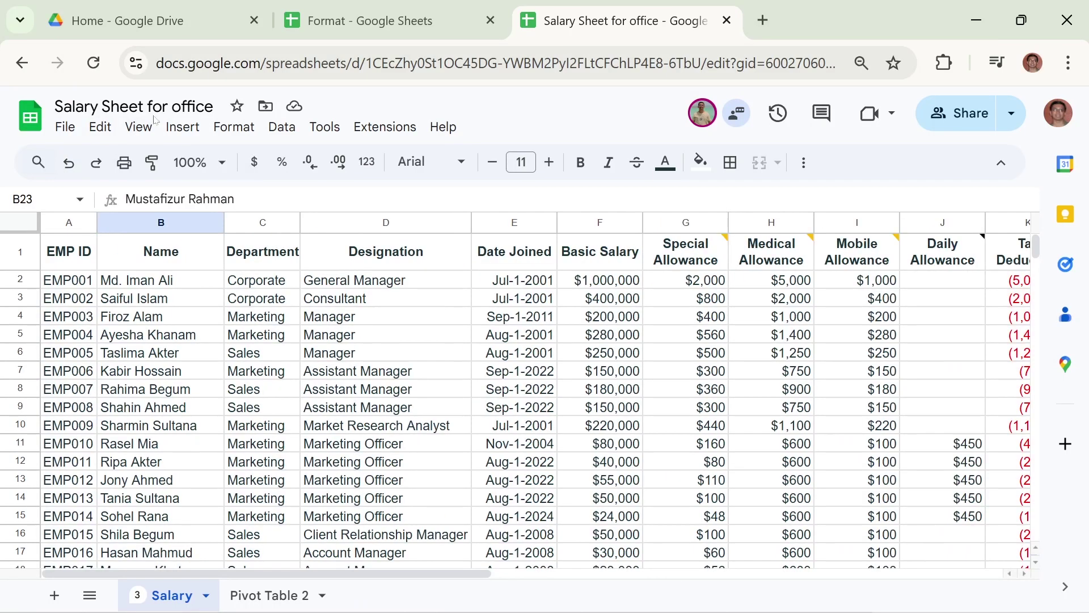
Toggle the display of protected ranges for the Salary sheet.
left_click(141, 126)
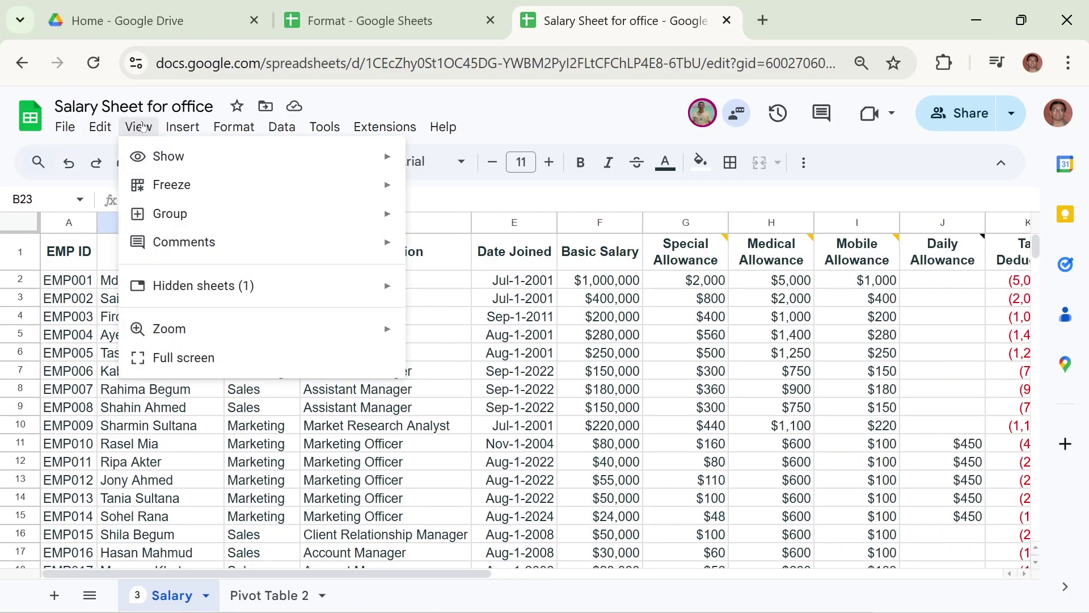
mouse_move(172, 162)
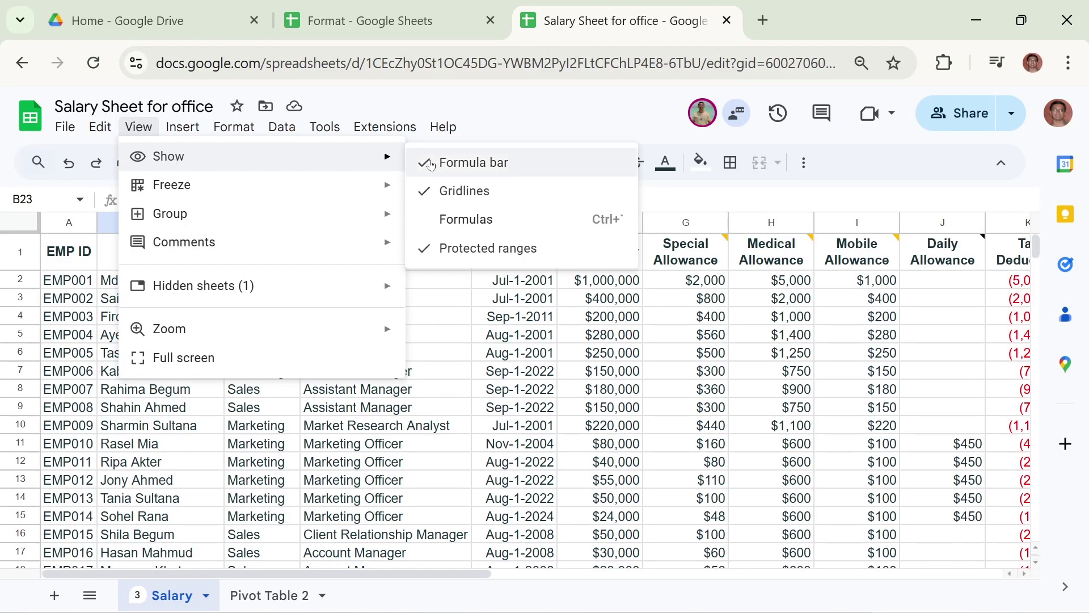
left_click(479, 248)
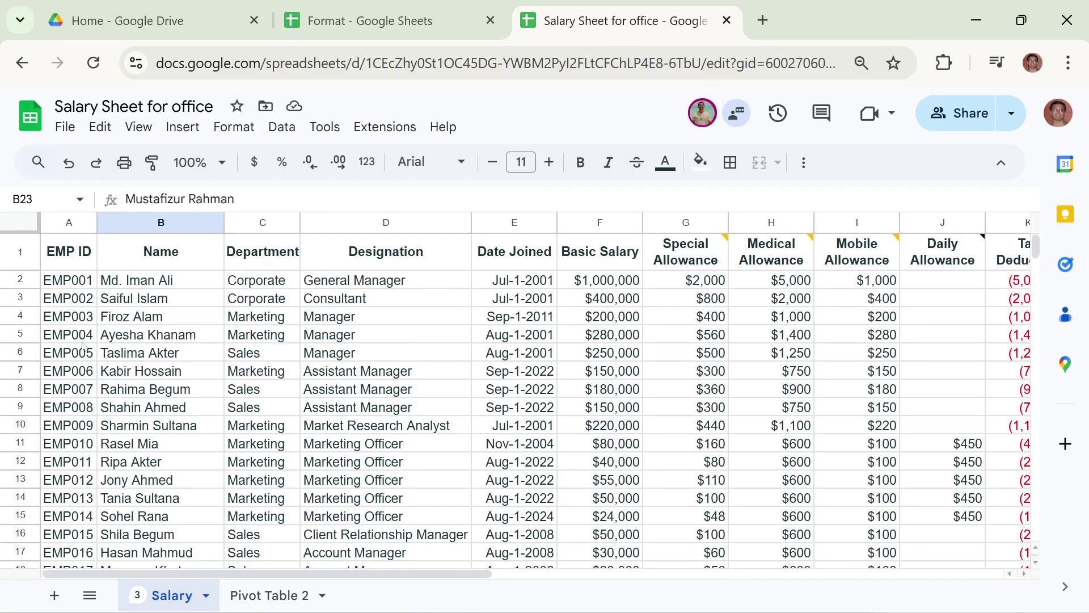
Select the employee data range A1:D31 and start a new sheet and range protection for it.
left_click(54, 254)
scroll(237, 331, "down", 5)
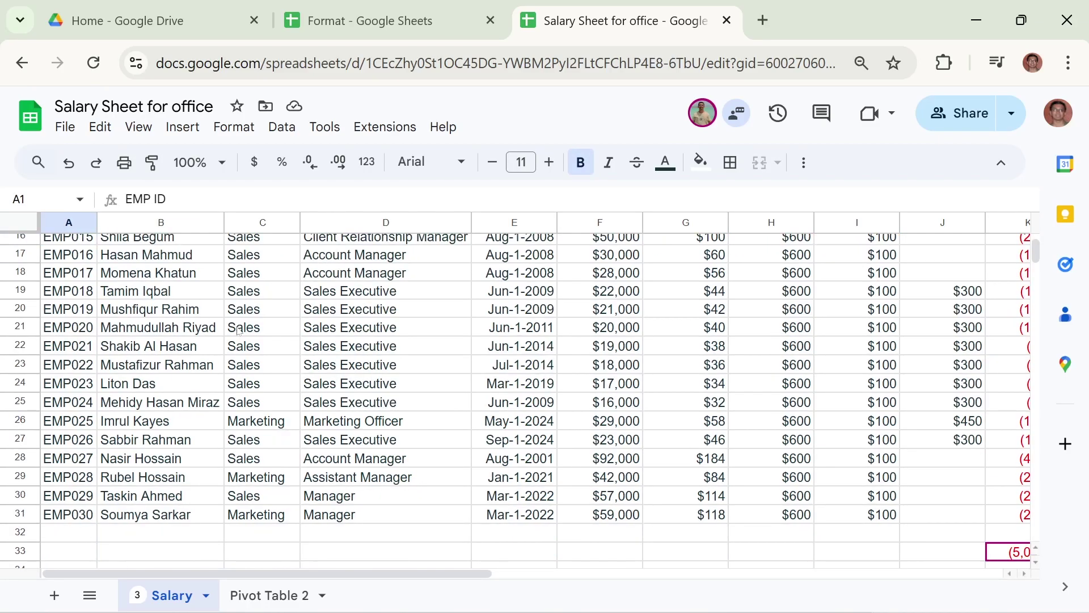
left_click(399, 521, "shift")
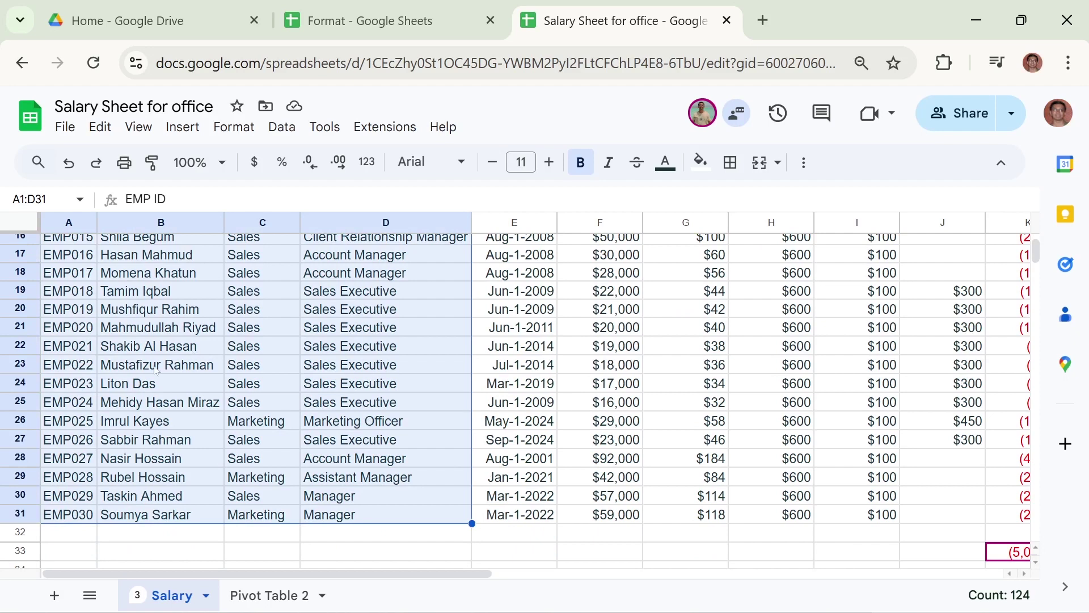
left_click(282, 127)
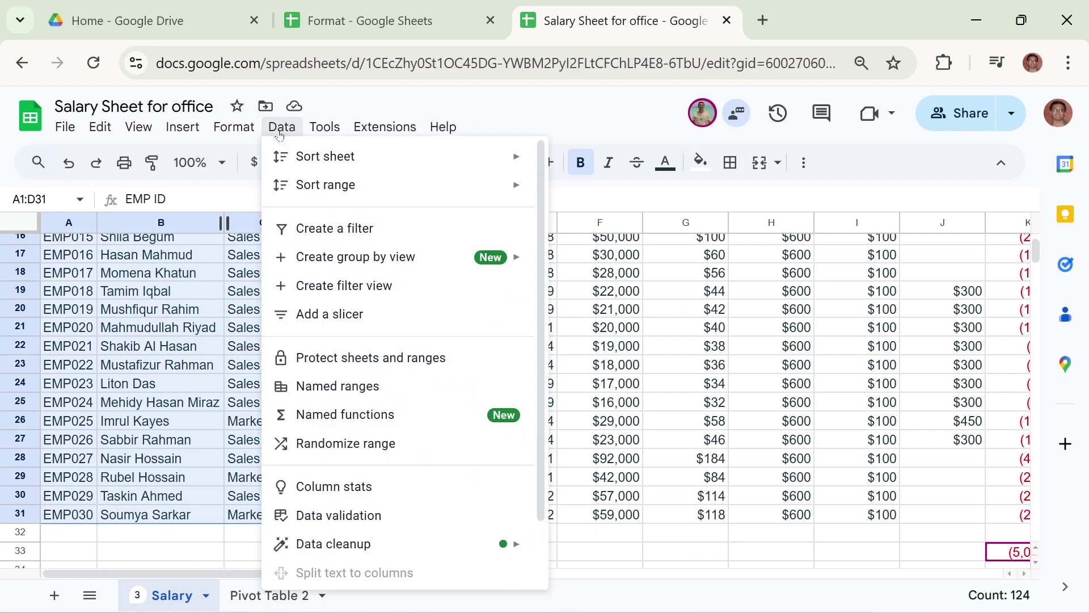
left_click(396, 362)
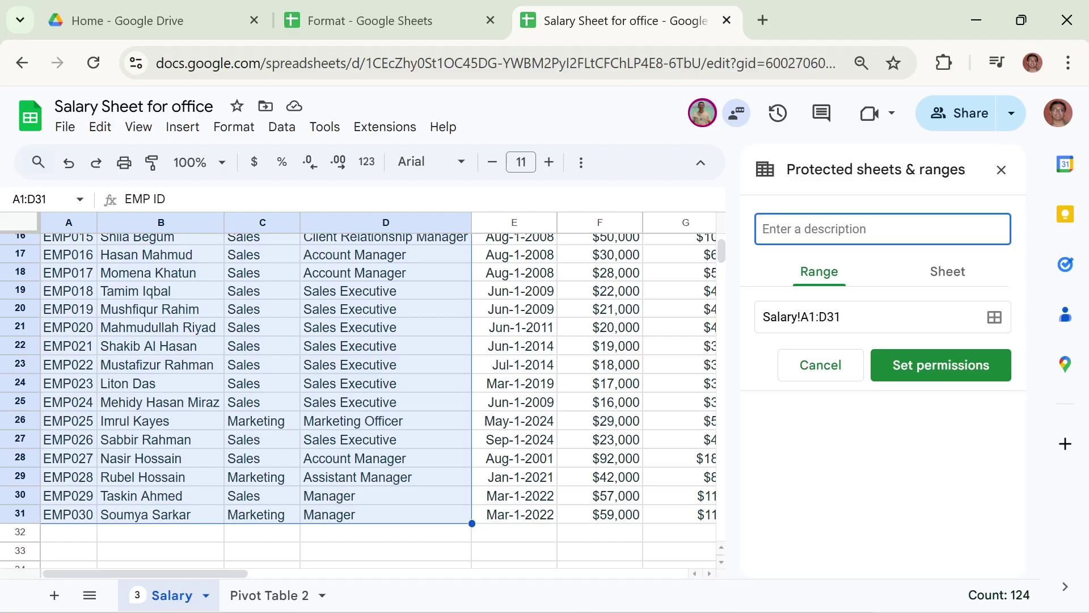
Describe the protected range as "Corporate data" and open its editing permissions.
type("Corpo")
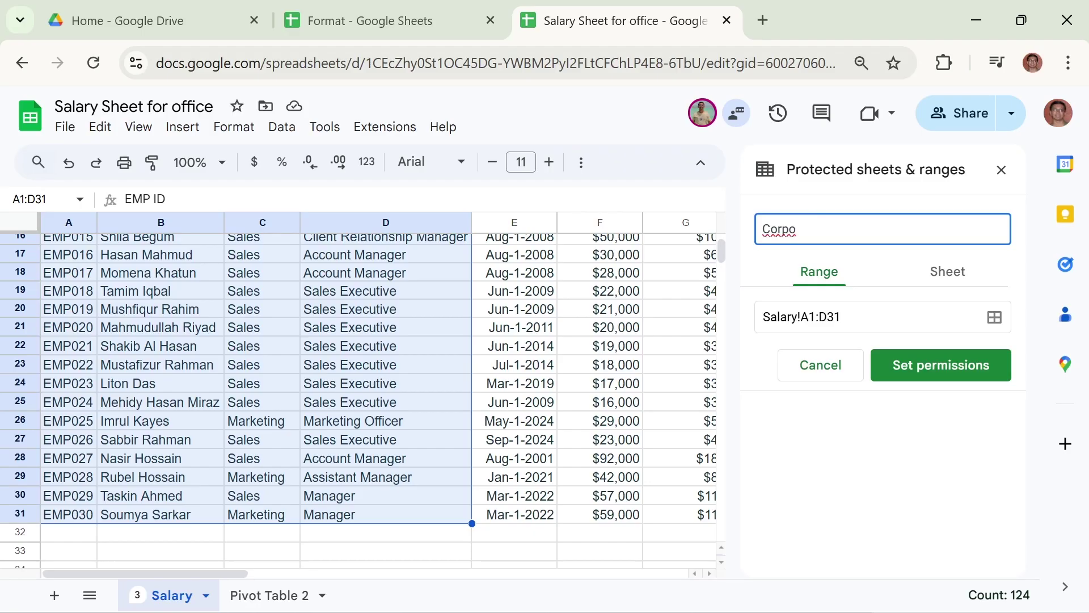
type("tate data")
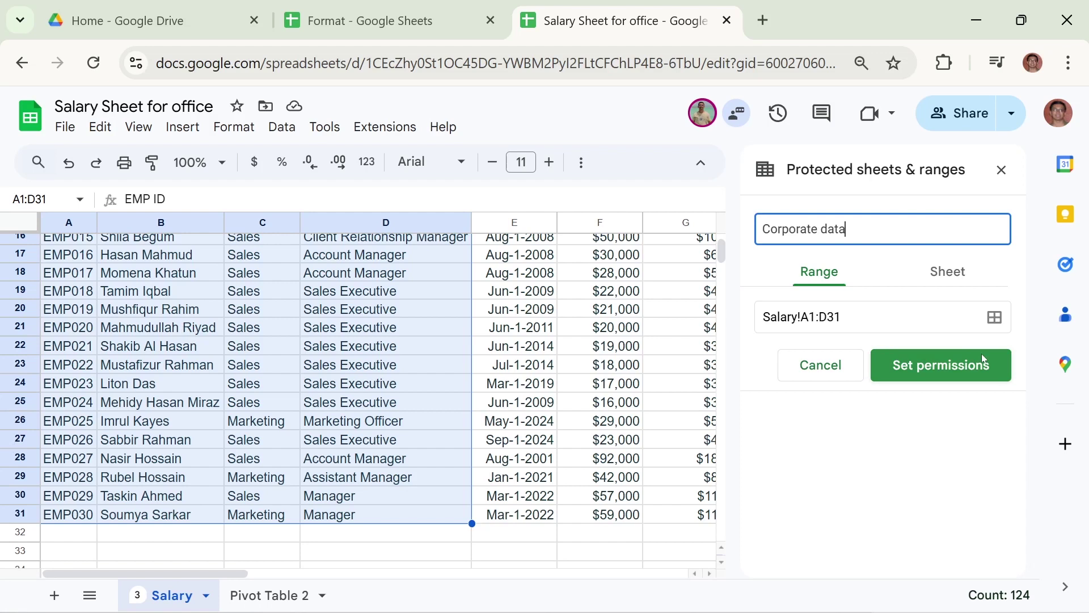
left_click(907, 366)
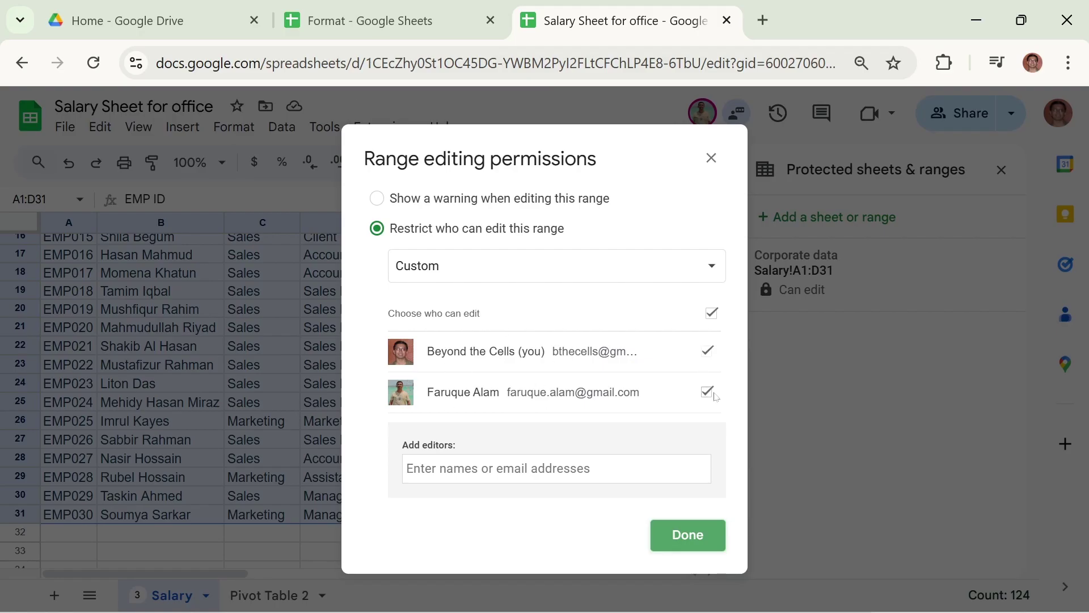
Restrict editing of the protected range A1:D31 to "Only you" and save the permissions.
left_click(491, 262)
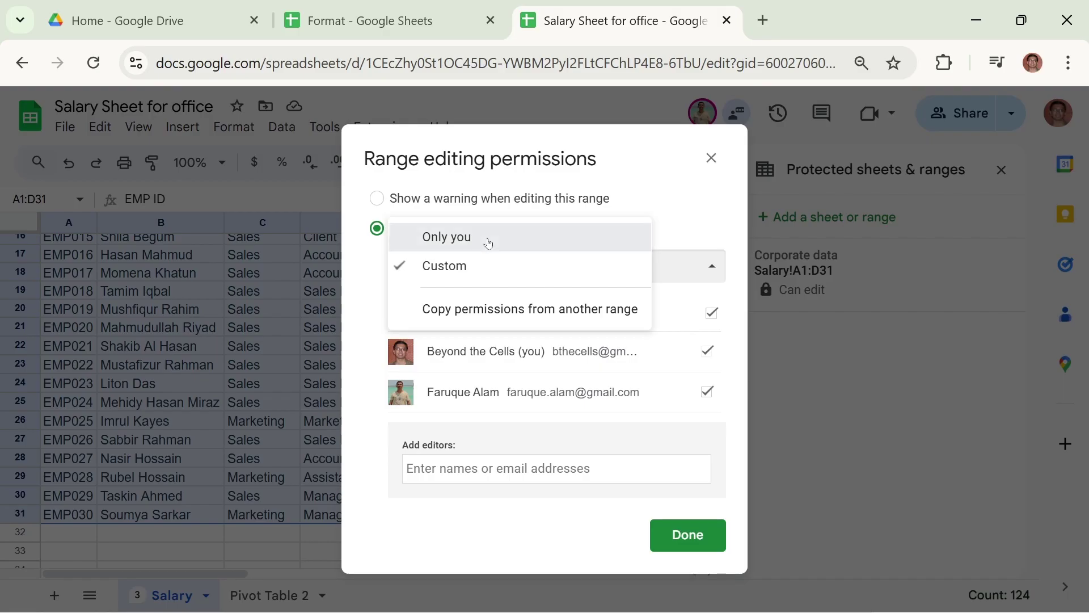
left_click(487, 242)
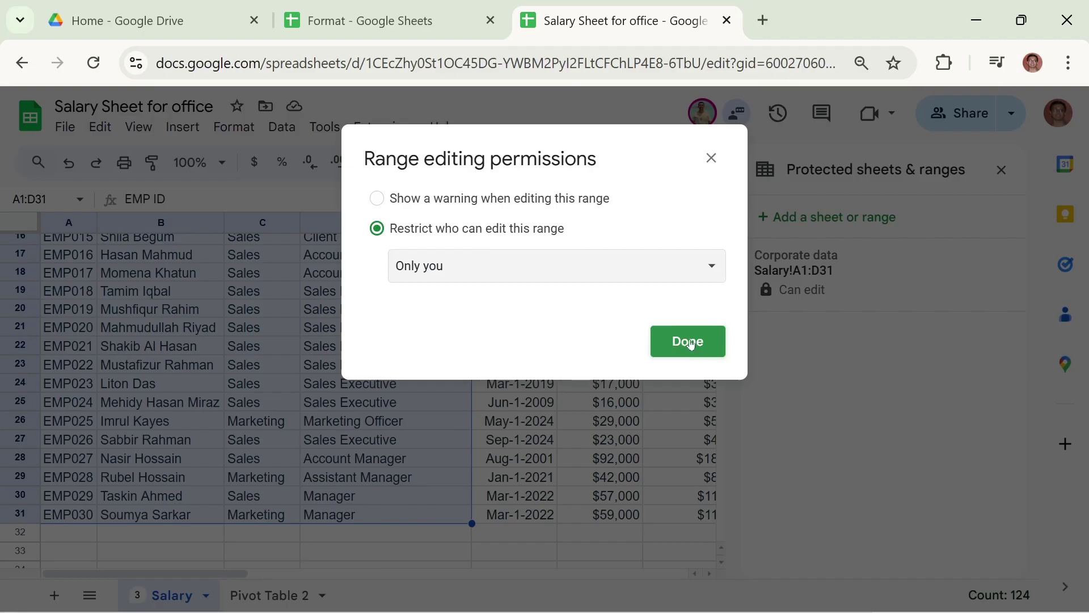
left_click(579, 258)
left_click(580, 258)
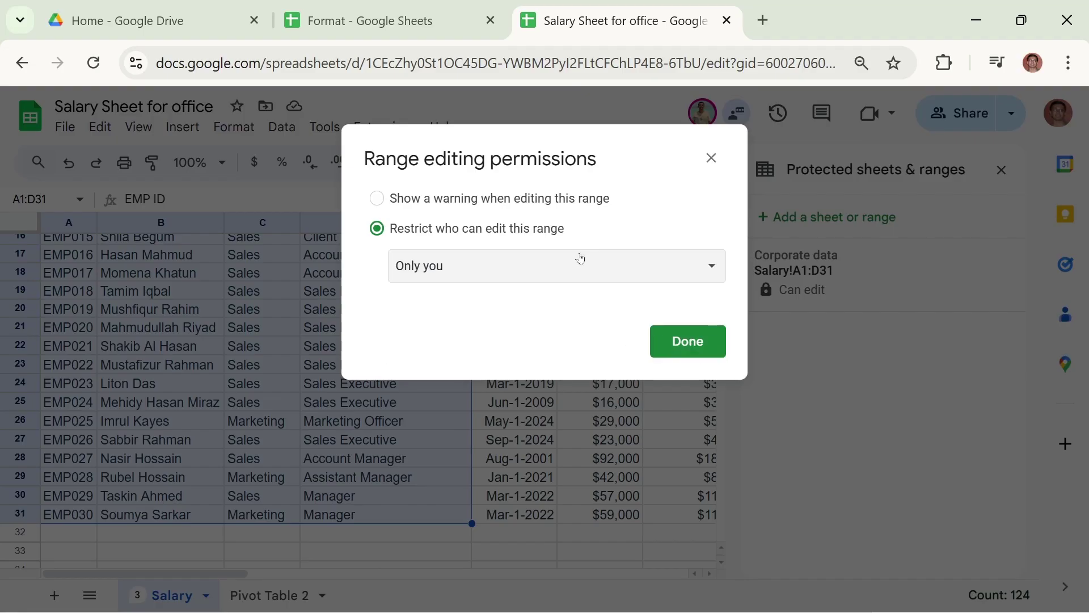
left_click(690, 340)
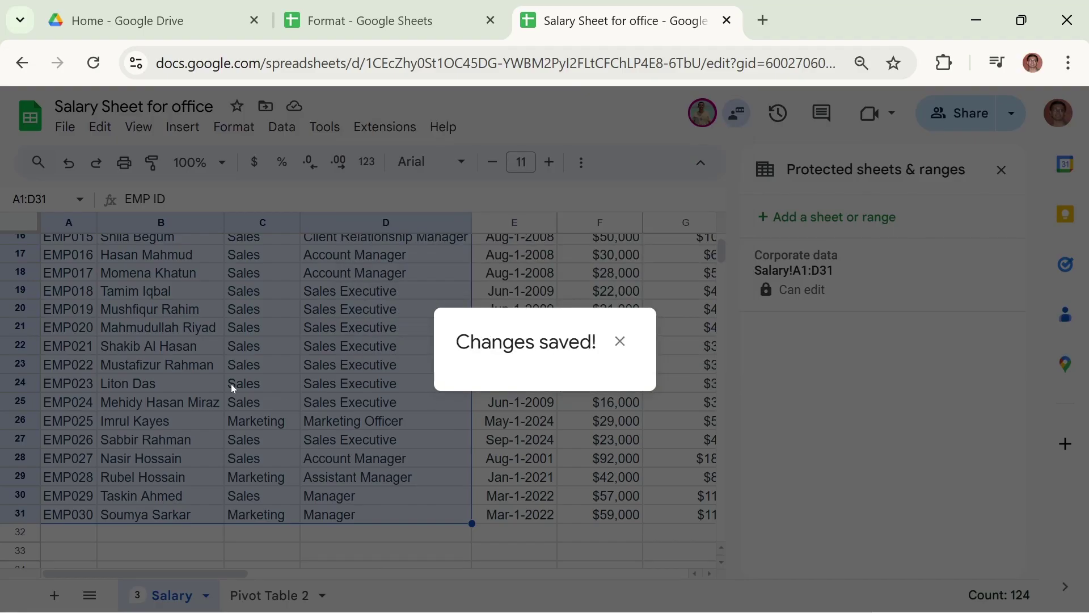
scroll(248, 392, "up", 5)
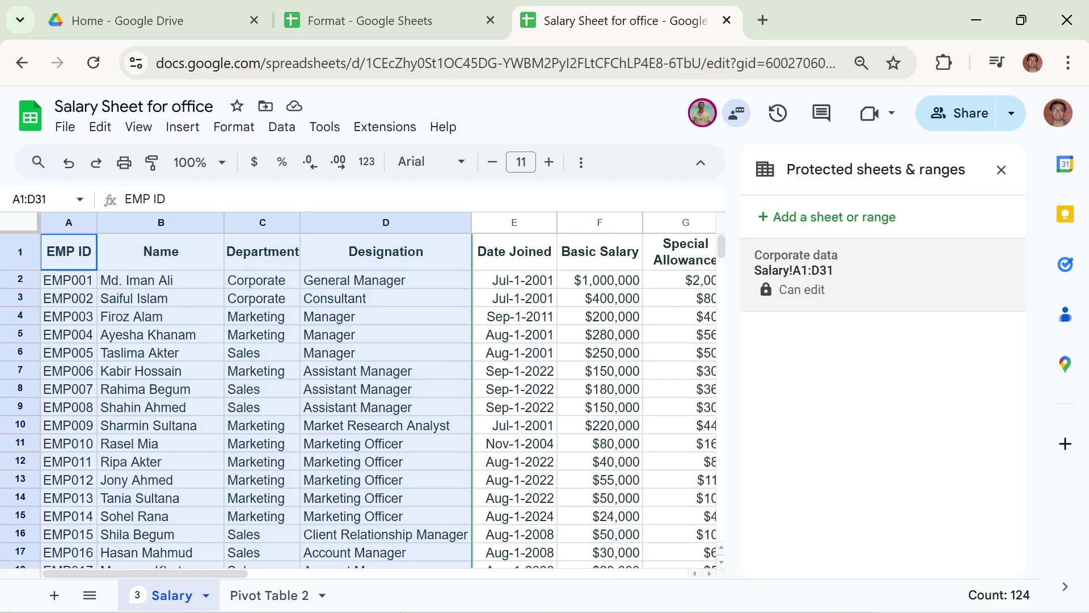
Switch to the collaborator's Chrome window, reload the salary spreadsheet and turn on the display of protected ranges.
mouse_move(699, 607)
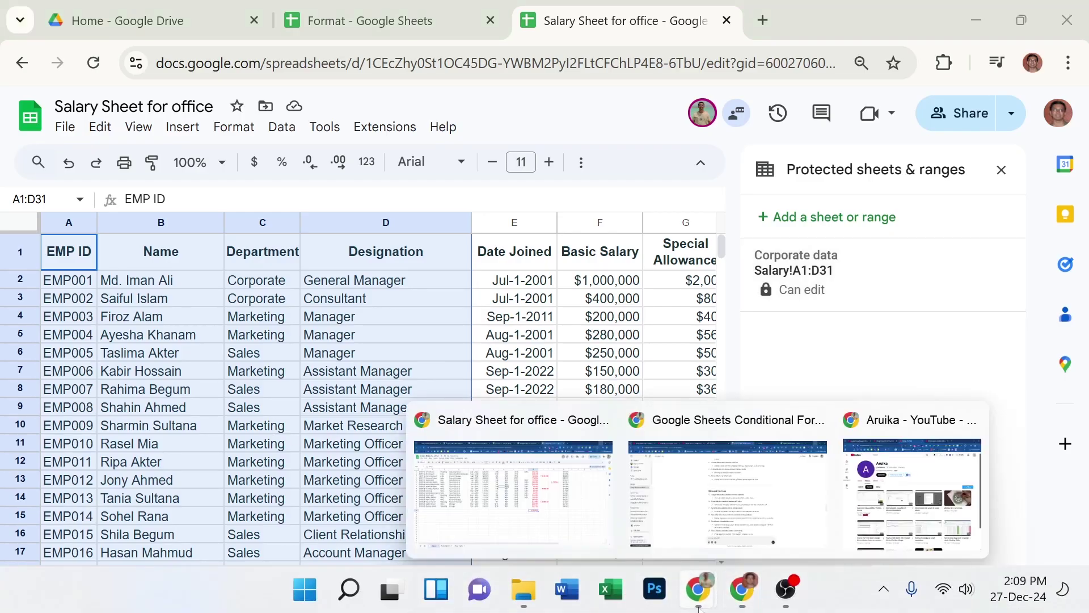
left_click(525, 534)
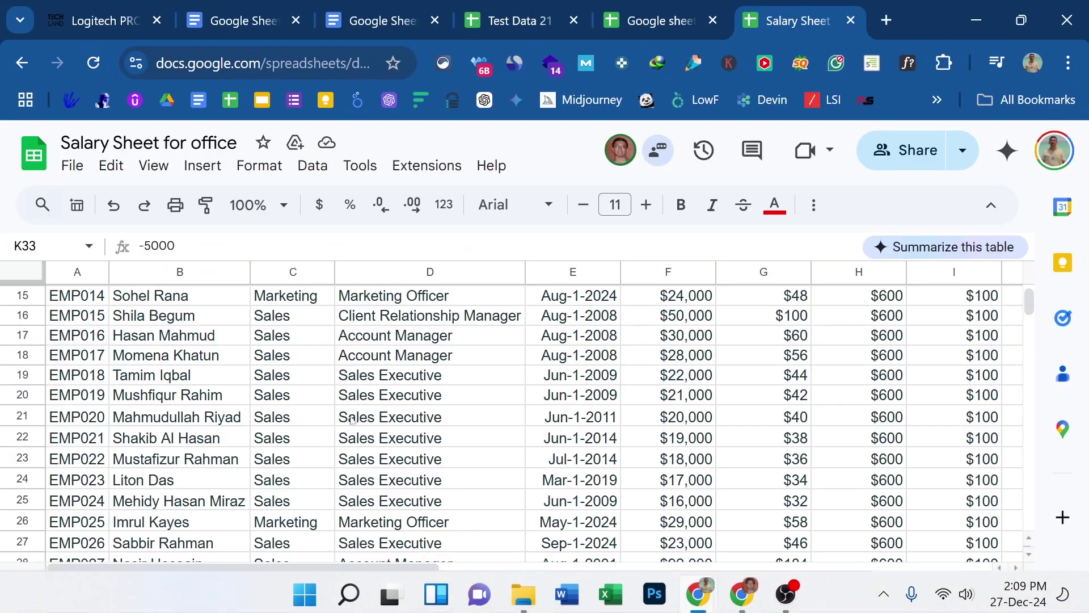
left_click(94, 65)
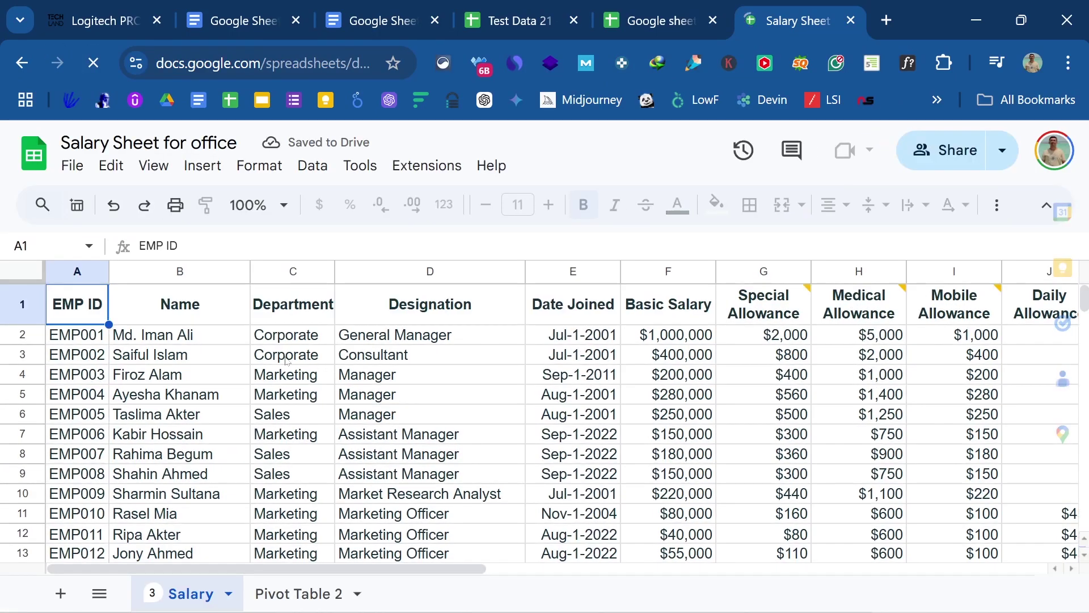
left_click(153, 165)
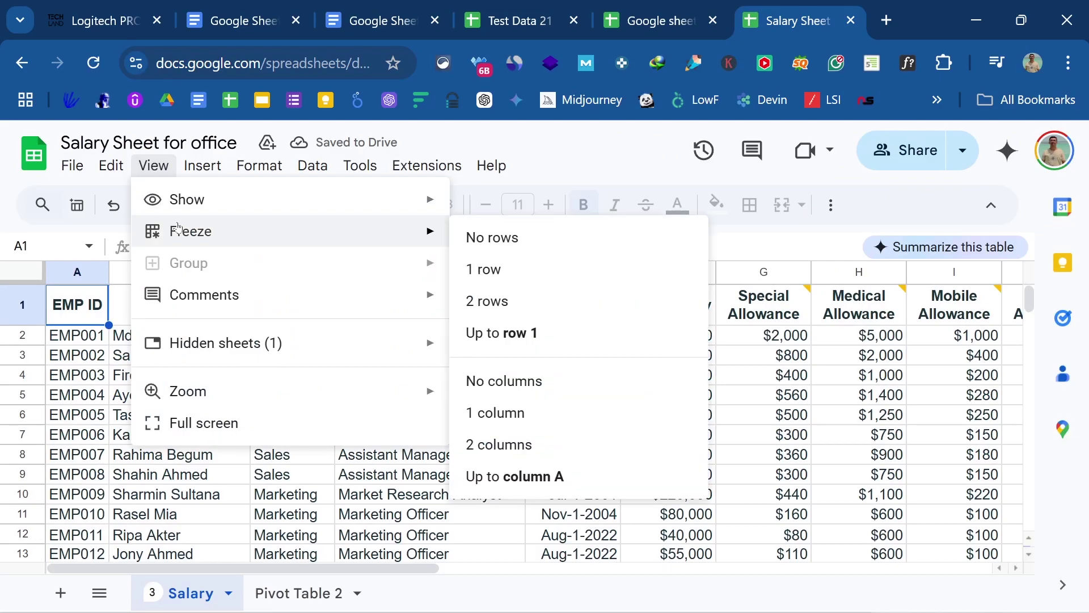
mouse_move(245, 203)
left_click(557, 304)
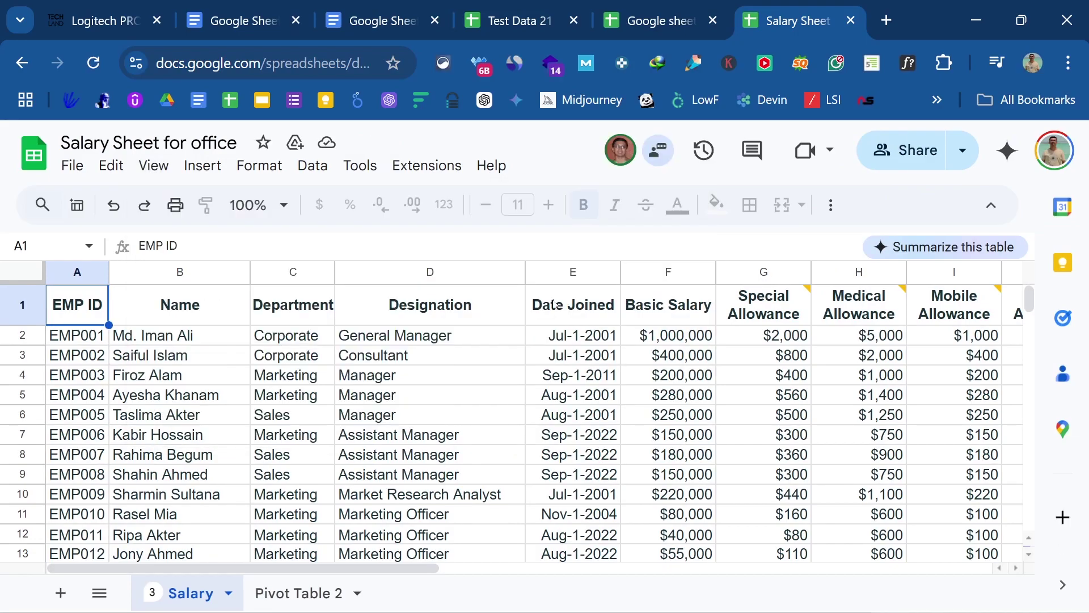
Review the shaded protected range, try to edit cell D6 inside it as the collaborator and dismiss the alert.
scroll(342, 408, "down", 5)
scroll(342, 408, "down", 5)
scroll(342, 408, "up", 5)
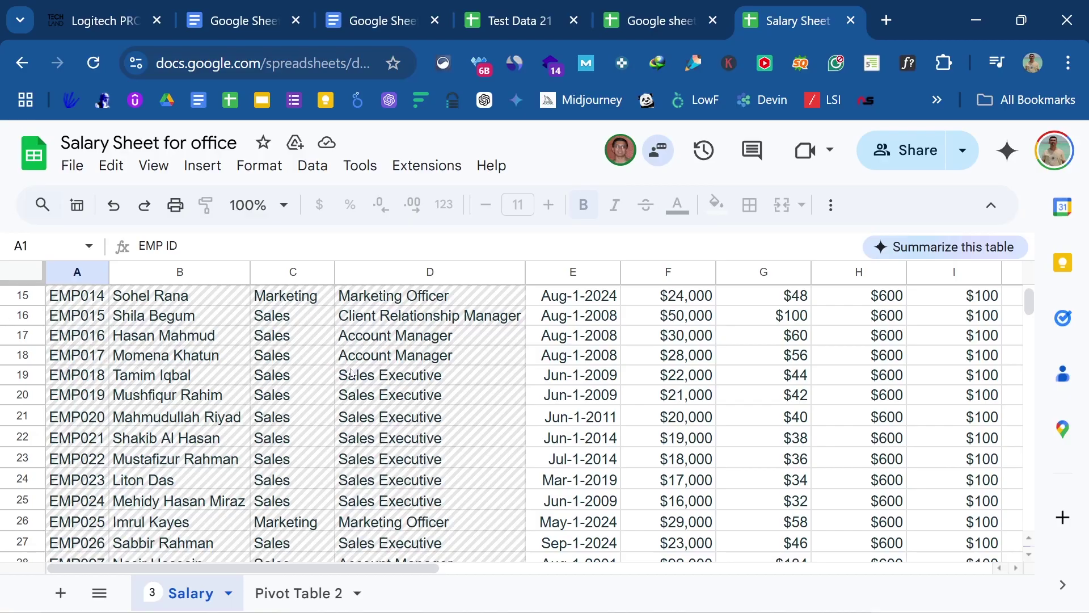
scroll(351, 371, "up", 5)
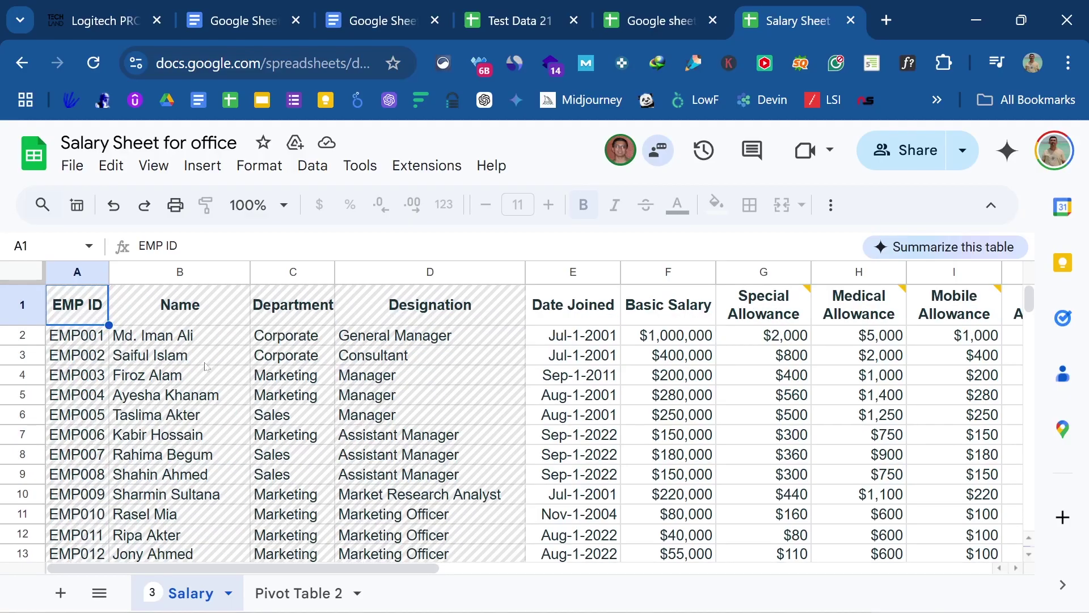
left_click(414, 417)
double_click(412, 417)
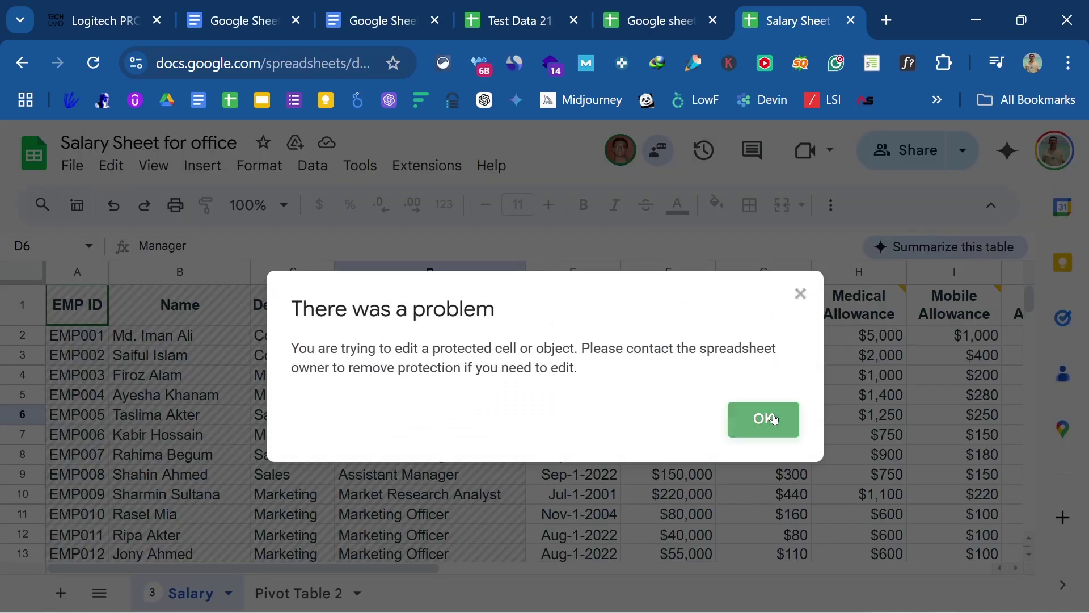
left_click(744, 418)
left_click(394, 383)
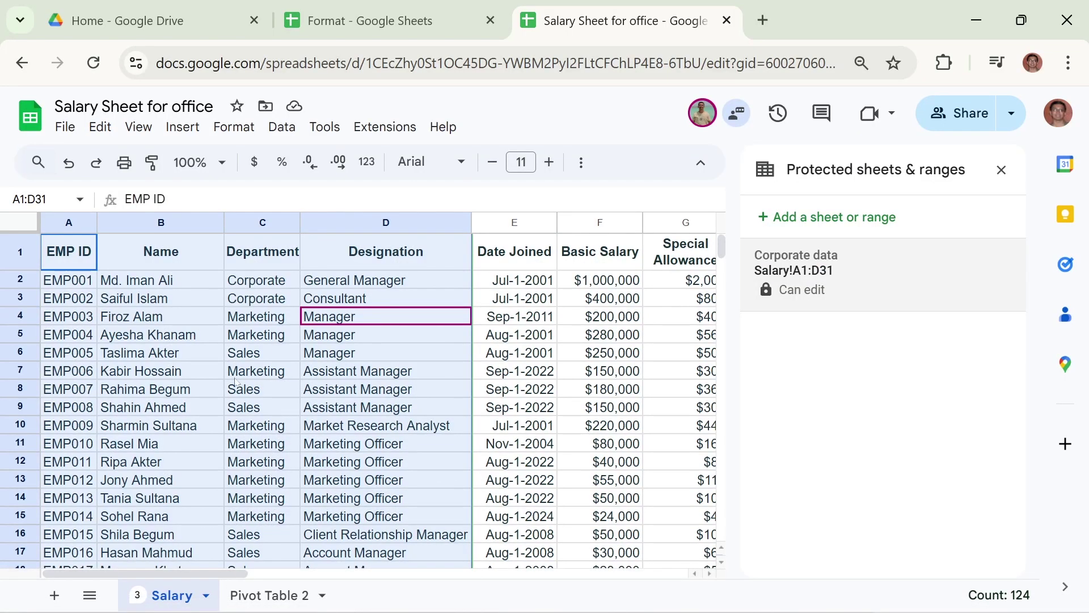
In the owner's window, close the Protected sheets & ranges pane and look over the freeze options.
left_click(1010, 169)
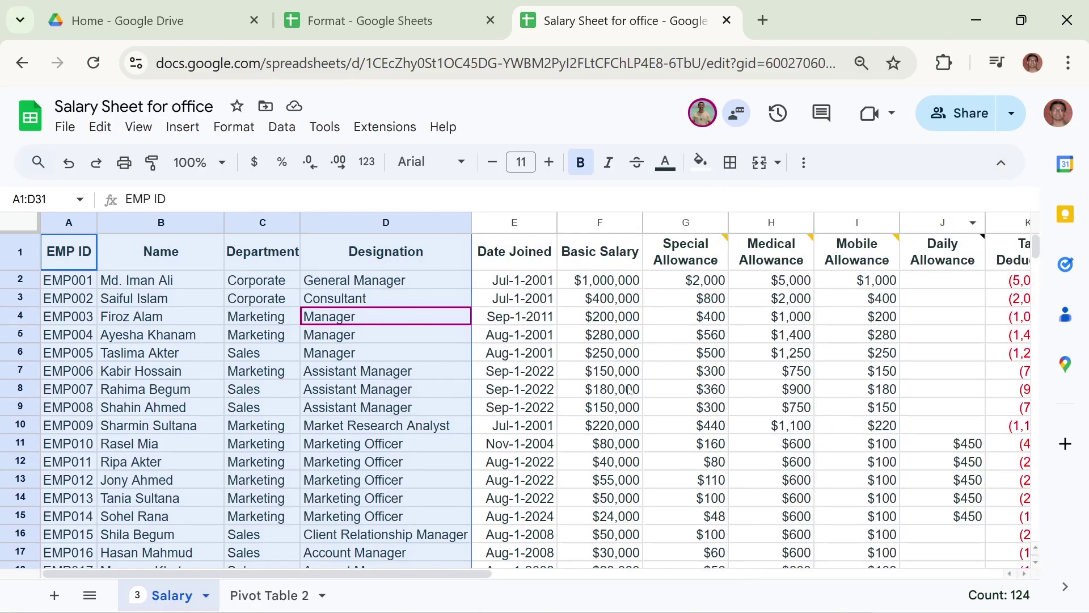
left_click(130, 128)
mouse_move(162, 156)
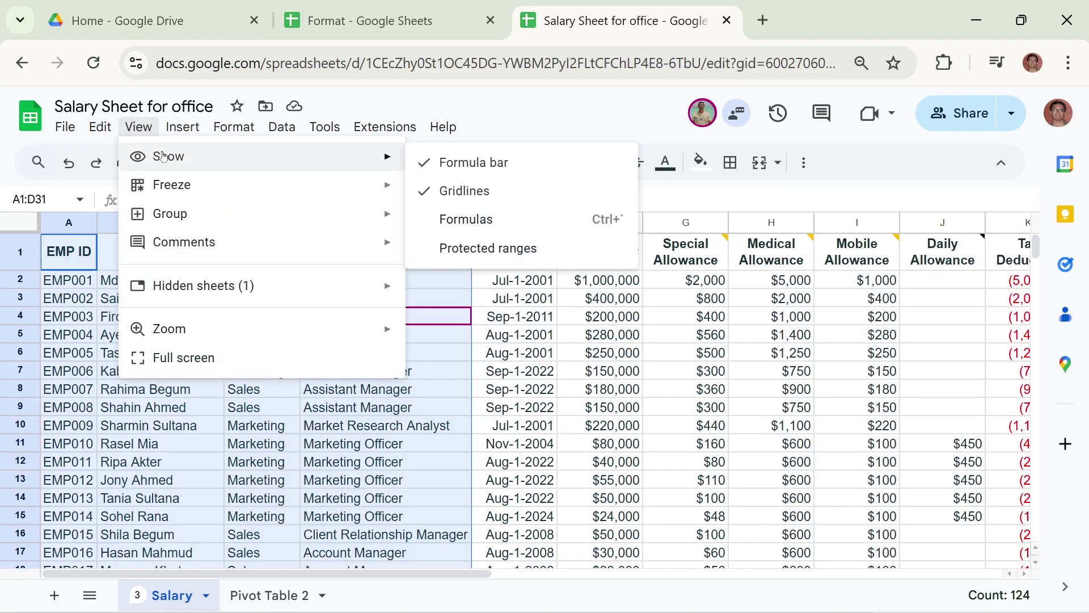
mouse_move(168, 188)
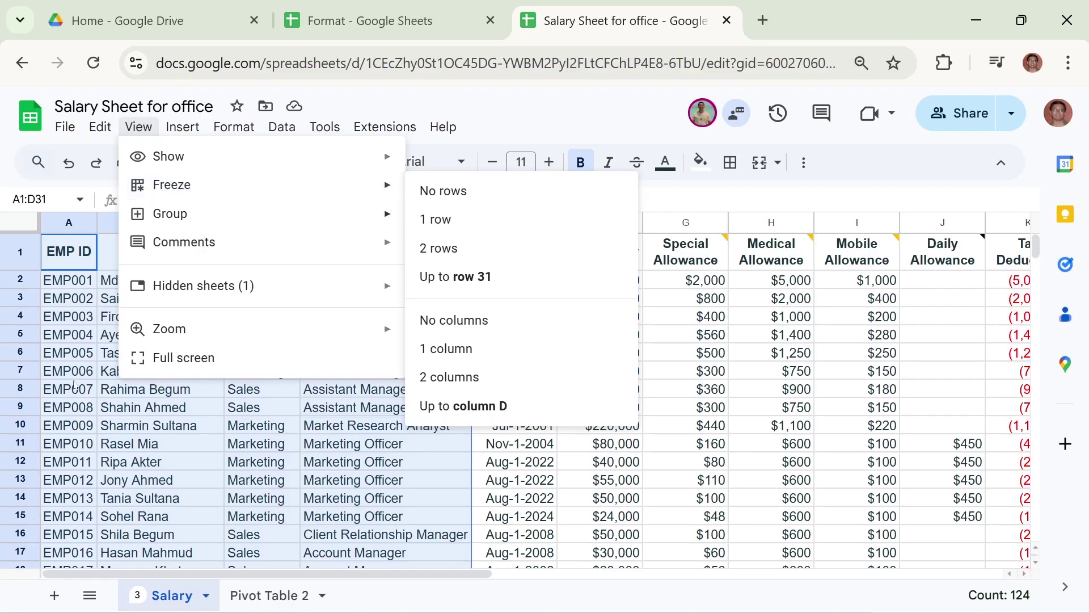
left_click(278, 427)
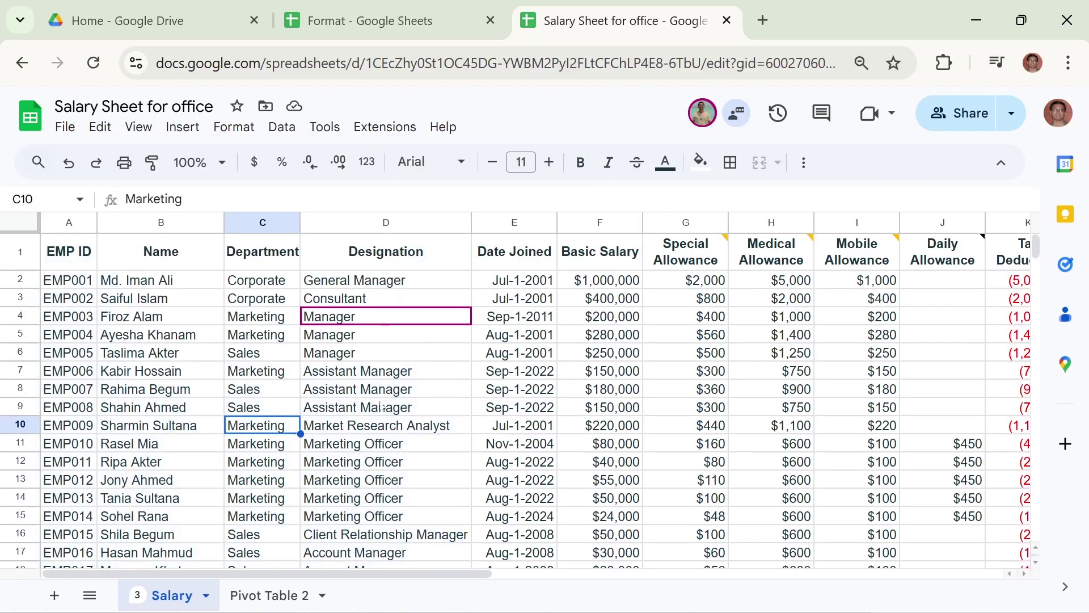
Examine whether the header row stays in view while going through the Salary sheet's employee records.
left_click(60, 250)
mouse_move(947, 250)
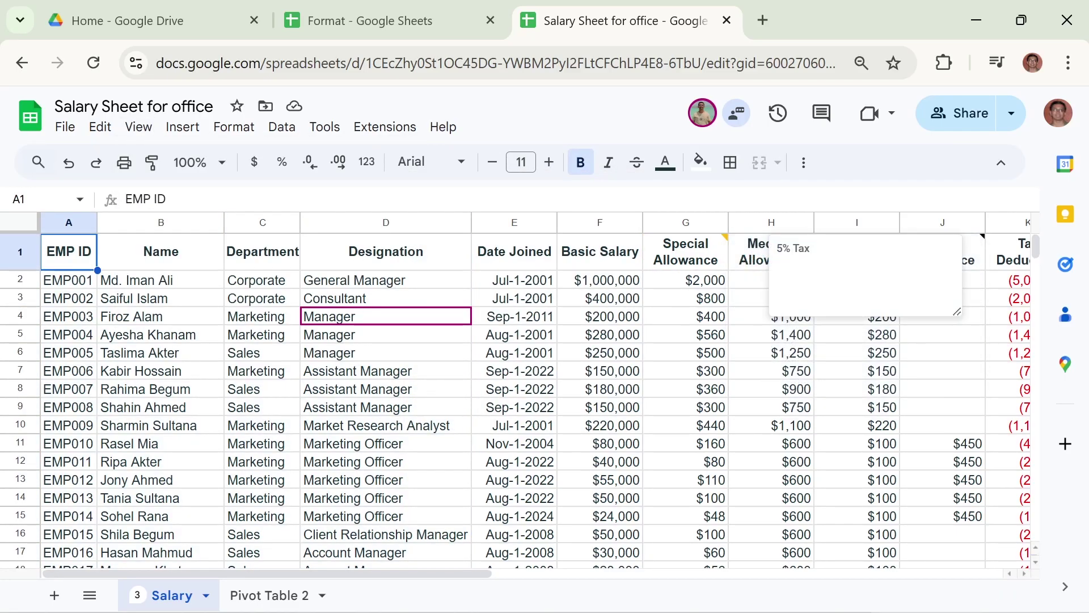
scroll(237, 306, "down", 5)
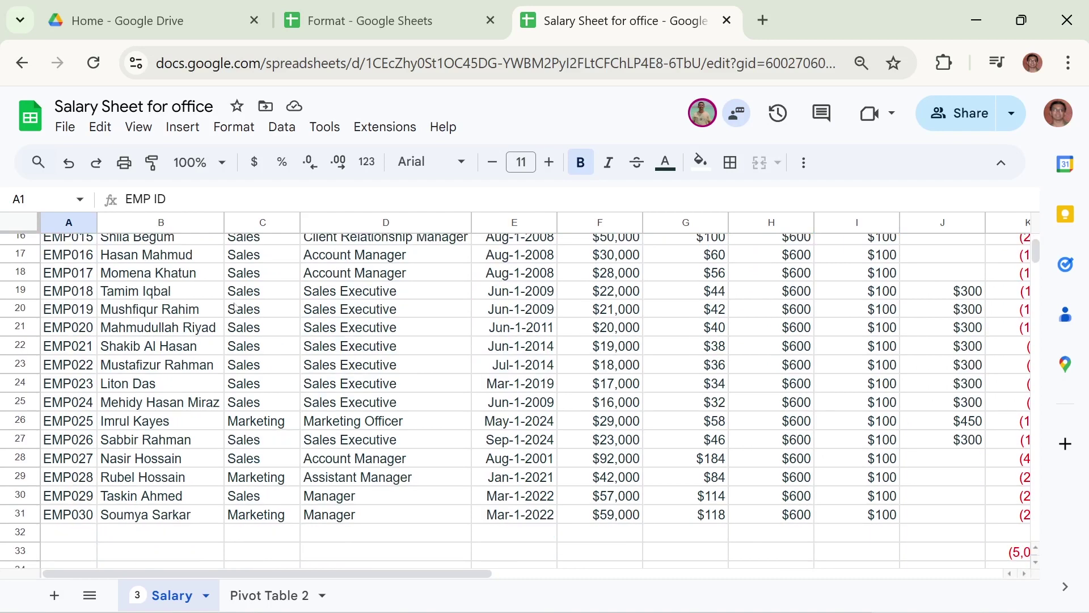
scroll(237, 306, "up", 5)
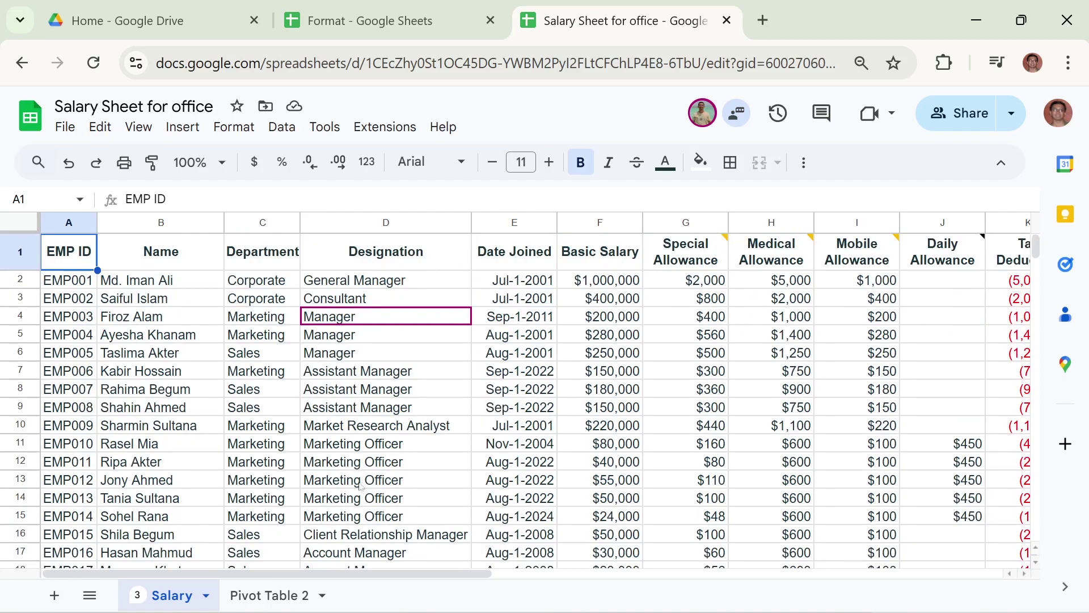
scroll(361, 486, "down", 5)
scroll(468, 382, "up", 5)
left_click(174, 408)
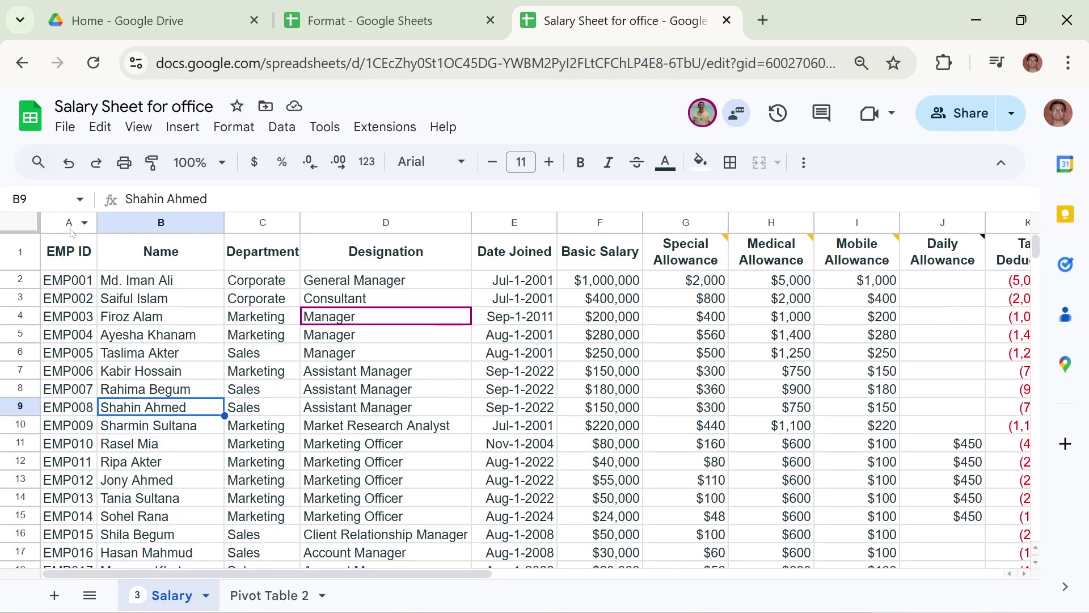
mouse_move(139, 594)
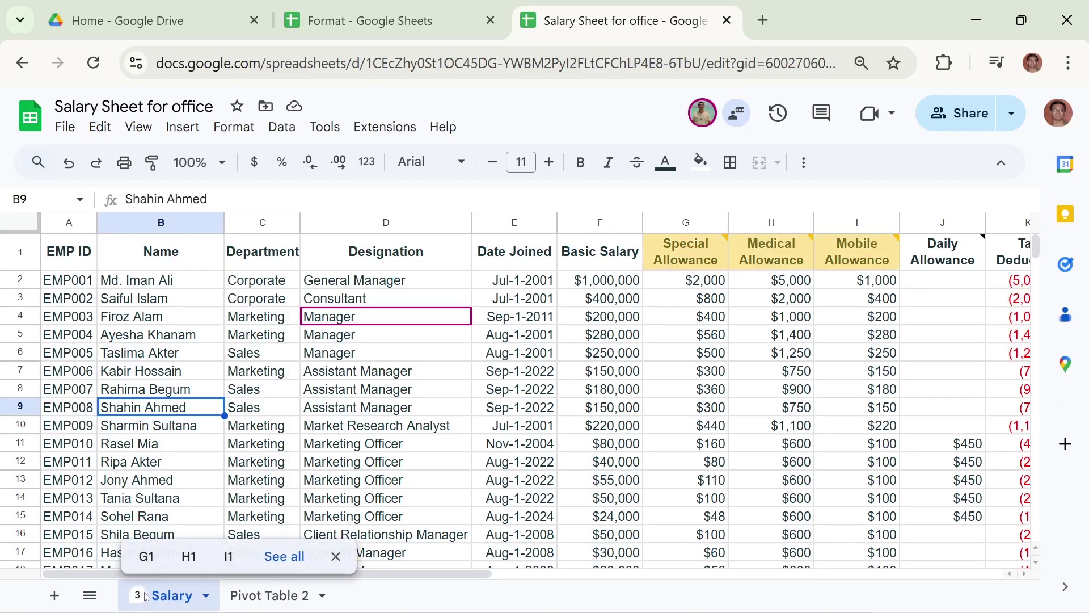
mouse_move(454, 573)
left_mouse_down()
mouse_move(627, 572)
mouse_move(445, 574)
left_mouse_up()
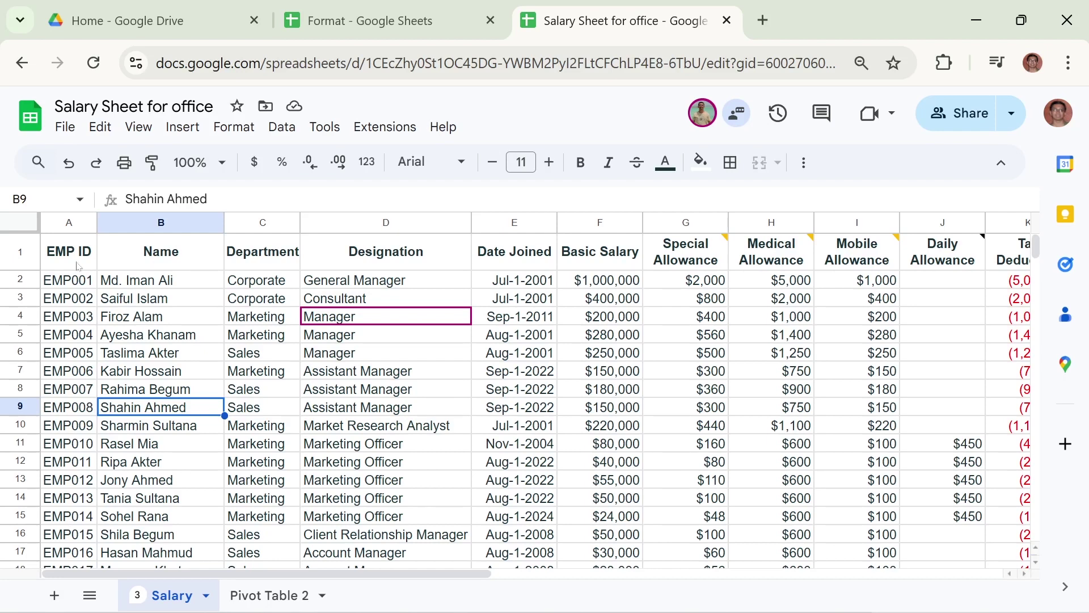
Freeze the first row of the Salary sheet so the column headers stay in view.
key("ctrl+Up")
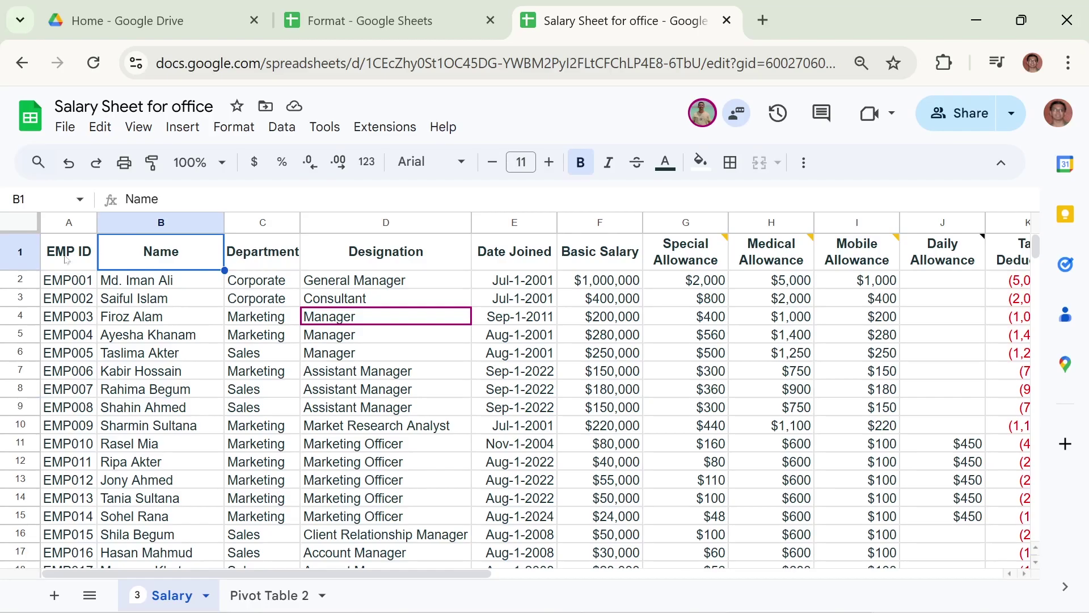
left_click(138, 127)
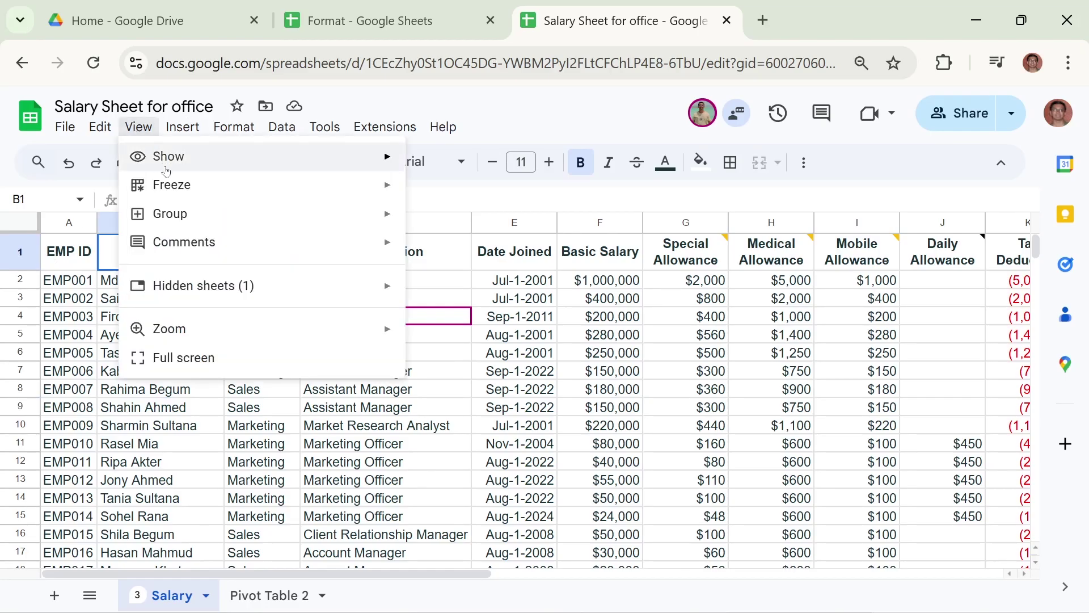
mouse_move(169, 177)
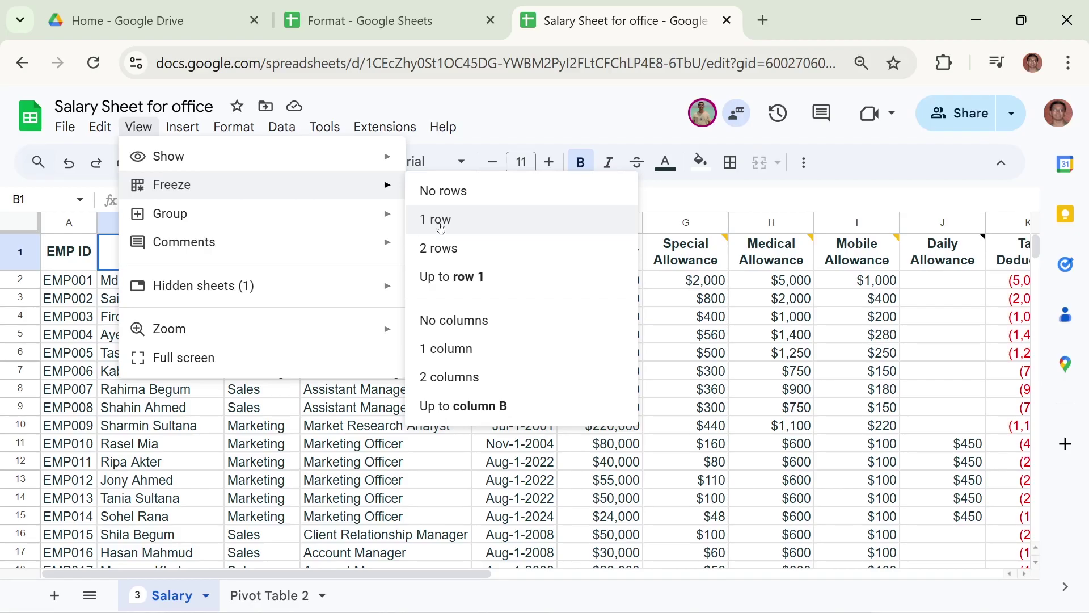
left_click(476, 225)
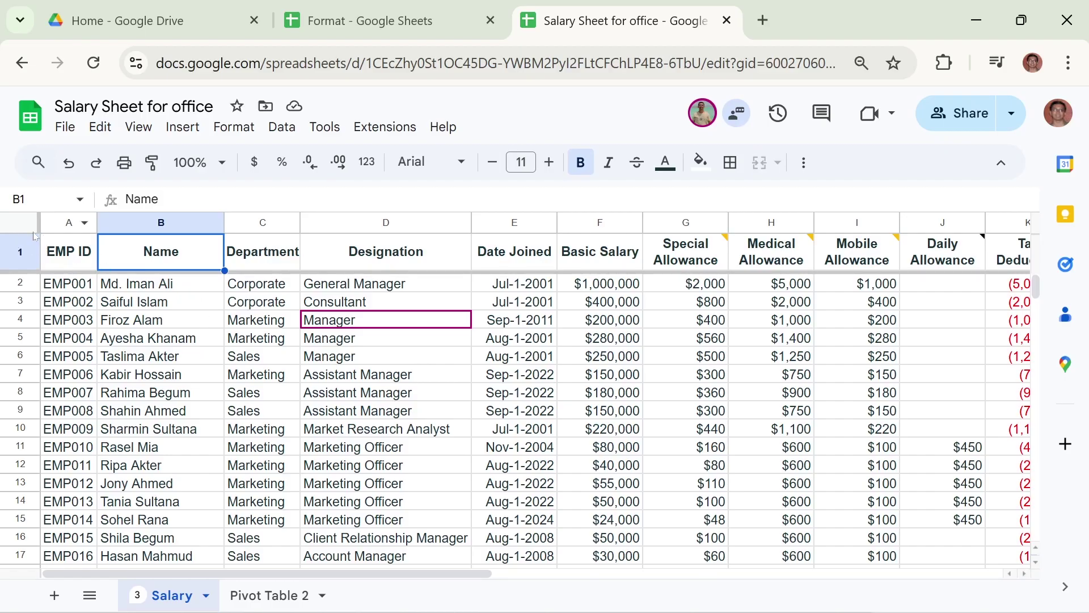
Unfreeze the header row with the freeze divider and freeze row 1 again the same way.
left_click_drag(59, 272, 61, 241)
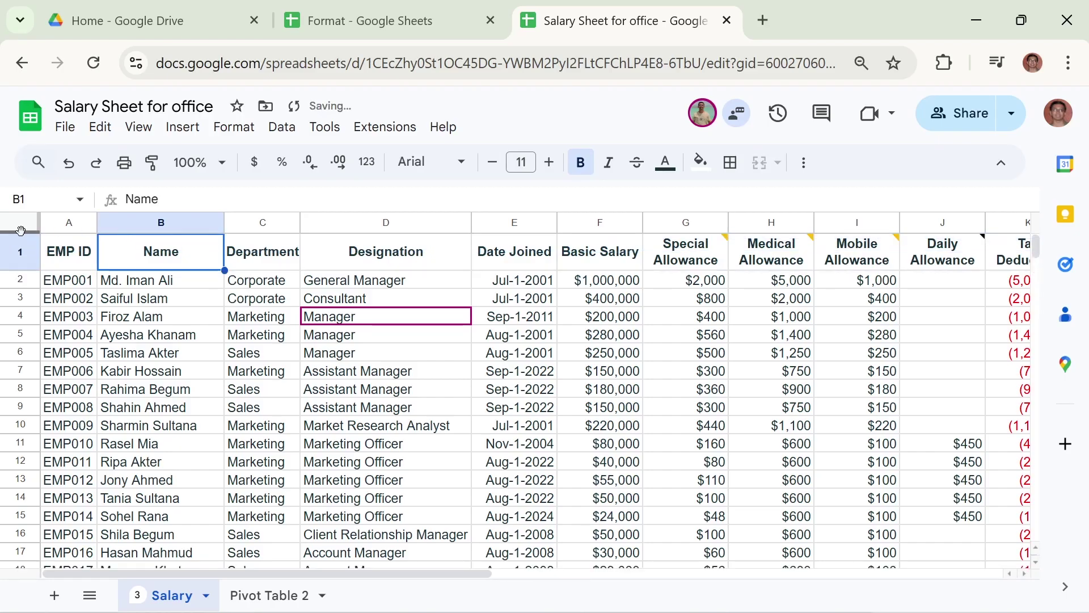
left_click_drag(20, 230, 19, 269)
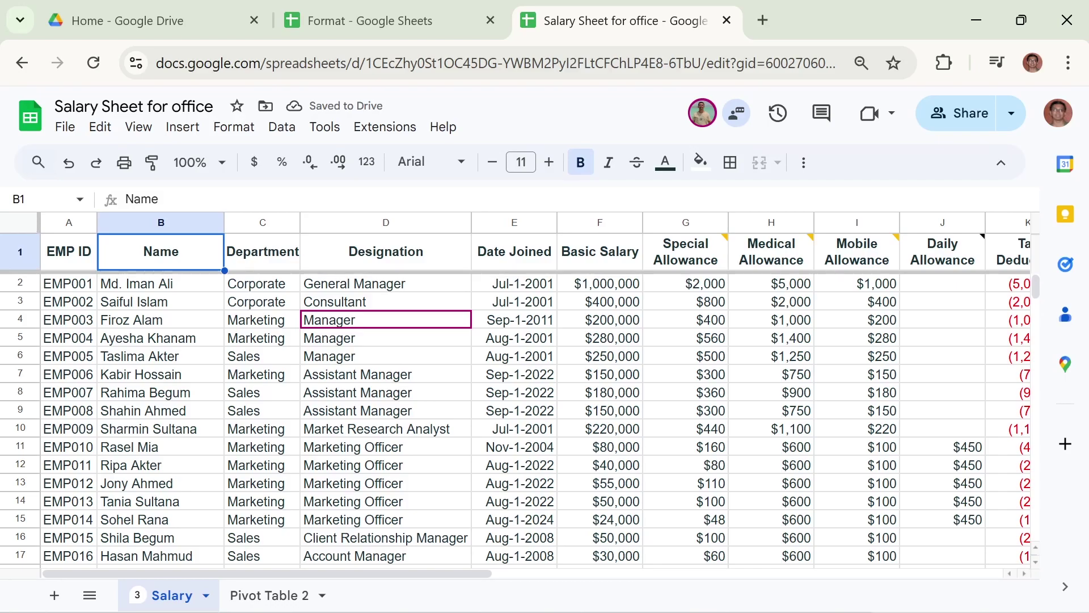
Freeze columns A and B with the freeze divider and check the frozen panes against distant rows and columns.
left_click_drag(38, 224, 224, 244)
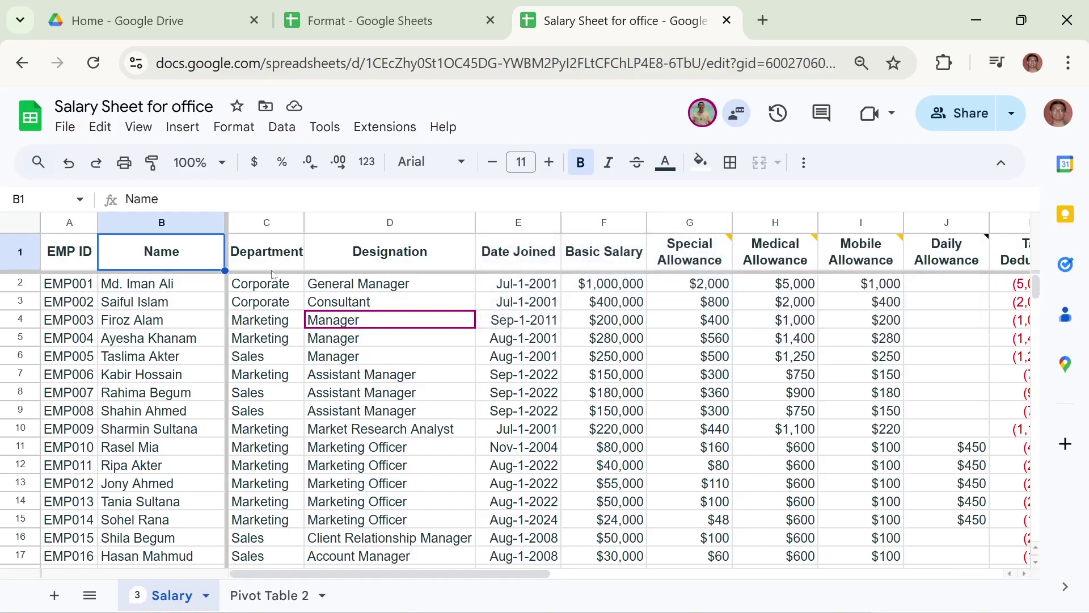
scroll(446, 379, "down", 5)
scroll(445, 379, "down", 2)
scroll(446, 378, "up", 2)
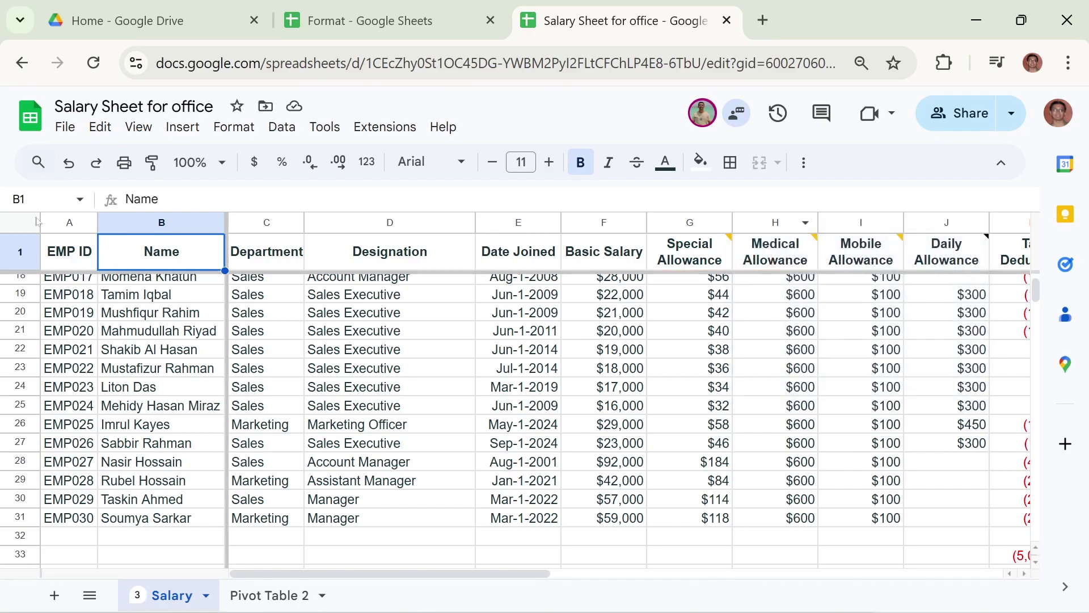
left_click_drag(427, 581, 641, 587)
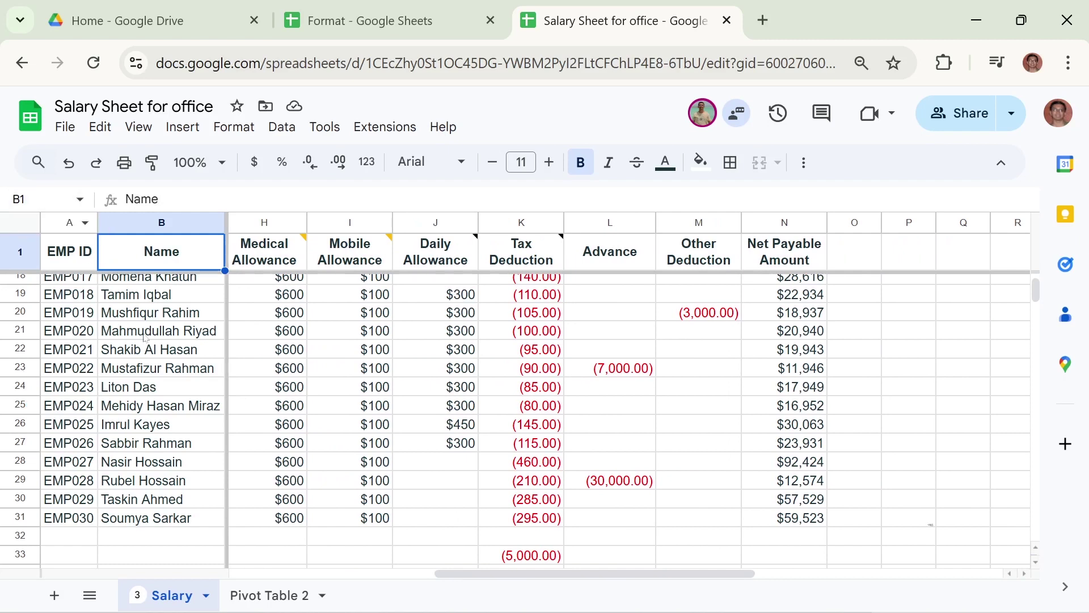
left_click_drag(587, 574, 312, 570)
scroll(387, 418, "up", 5)
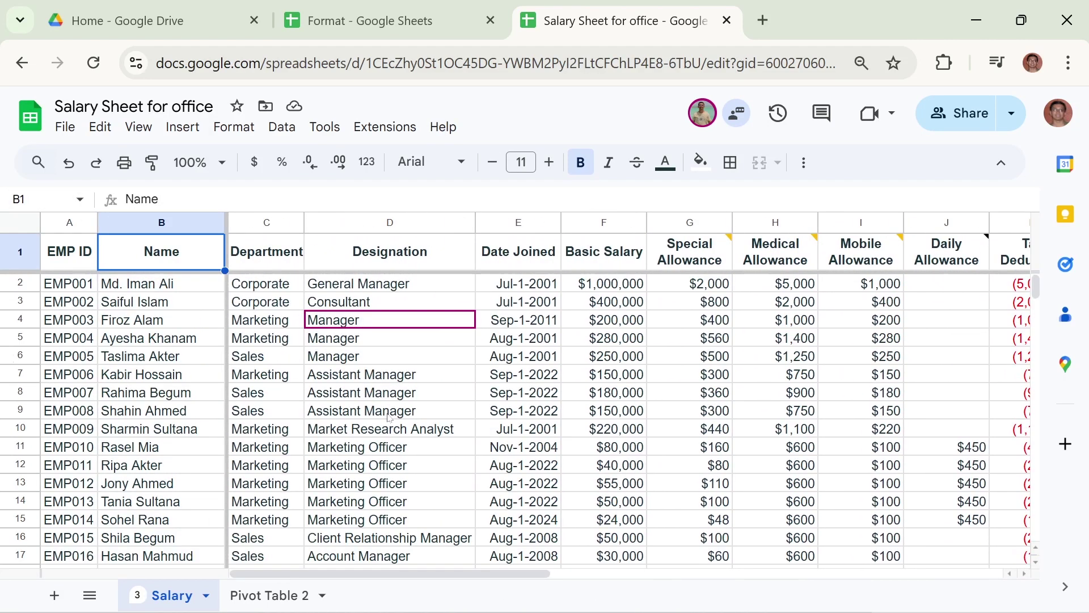
left_click(139, 127)
mouse_move(146, 185)
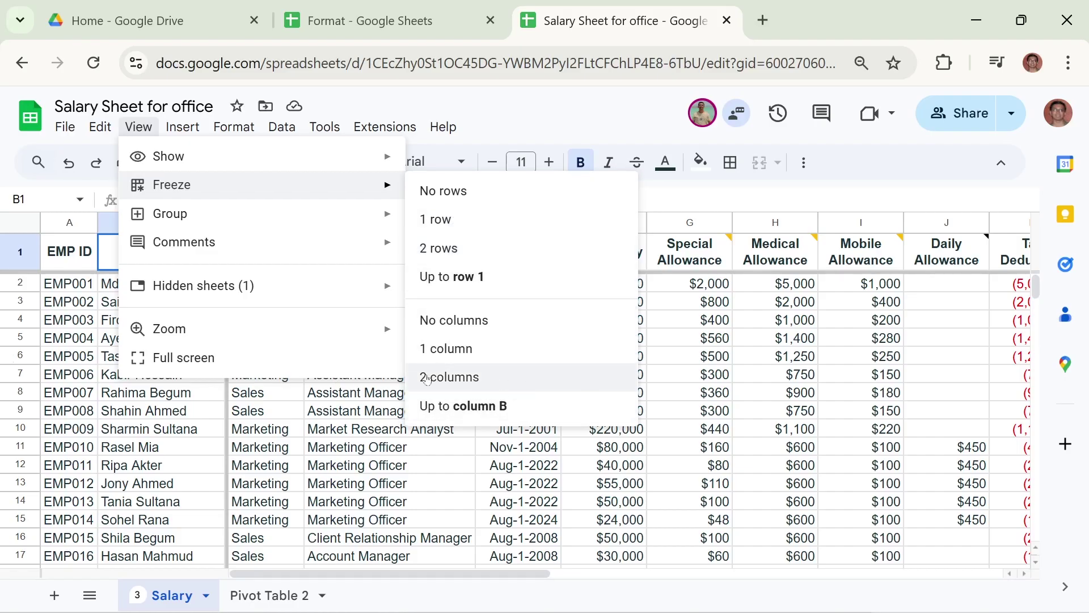
left_click(63, 410)
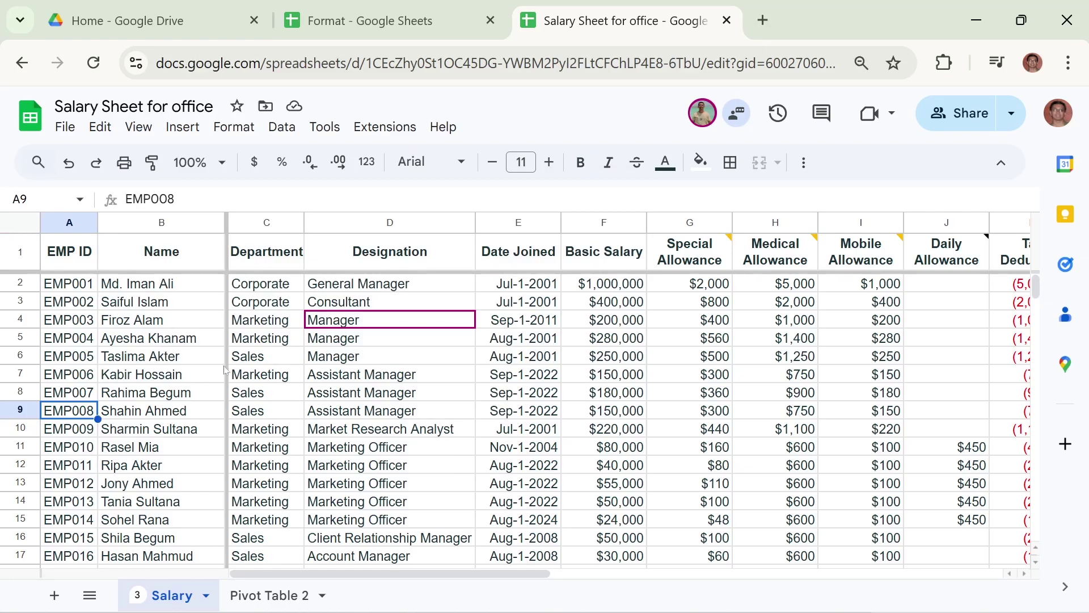
Unfreeze columns A and B and the header row of the Salary sheet with the freeze dividers, and check that the panes move freely.
left_click_drag(226, 368, 20, 366)
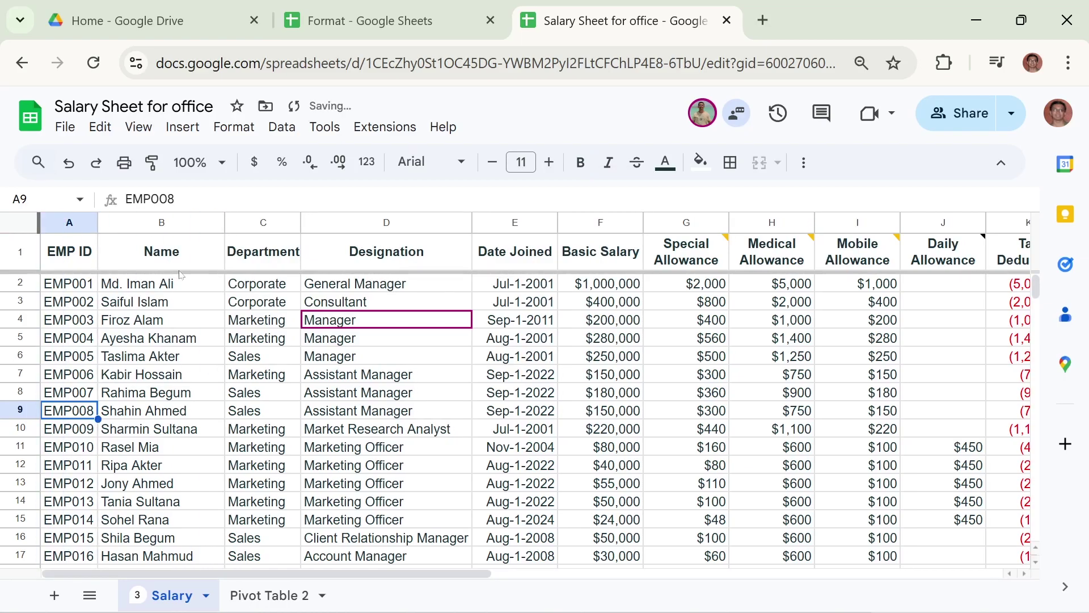
left_click_drag(179, 274, 178, 230)
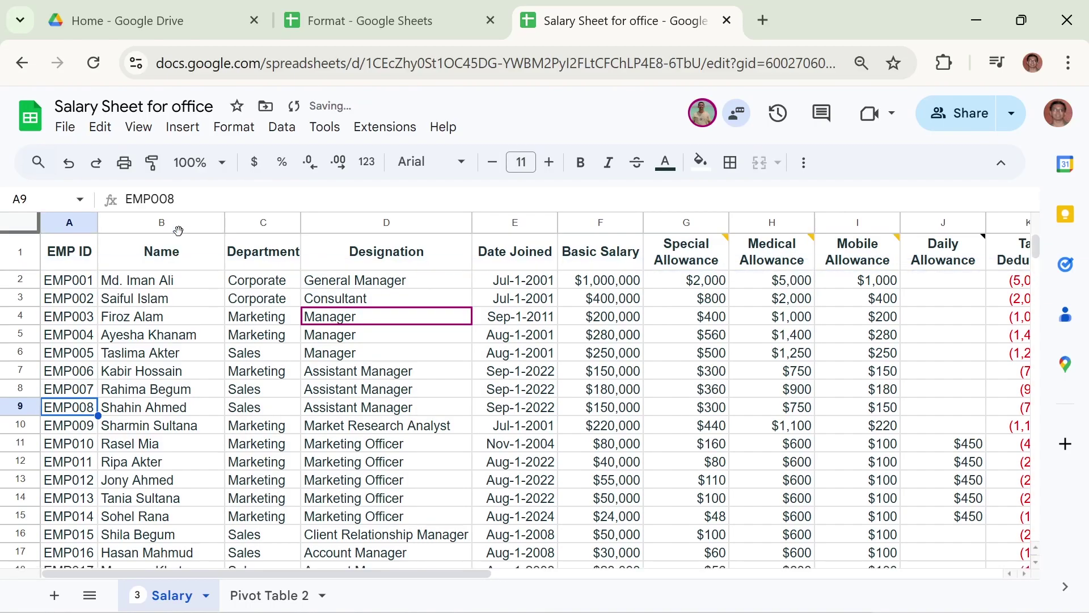
scroll(178, 284, "down", 5)
scroll(67, 281, "up", 5)
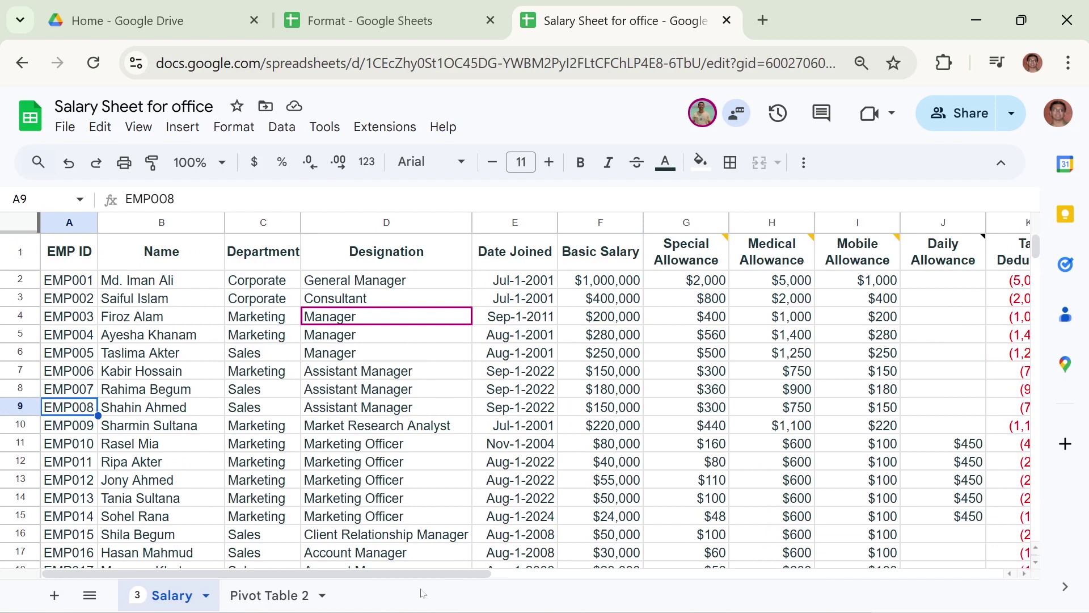
mouse_move(385, 574)
left_mouse_down()
mouse_move(471, 574)
mouse_move(385, 576)
left_mouse_up()
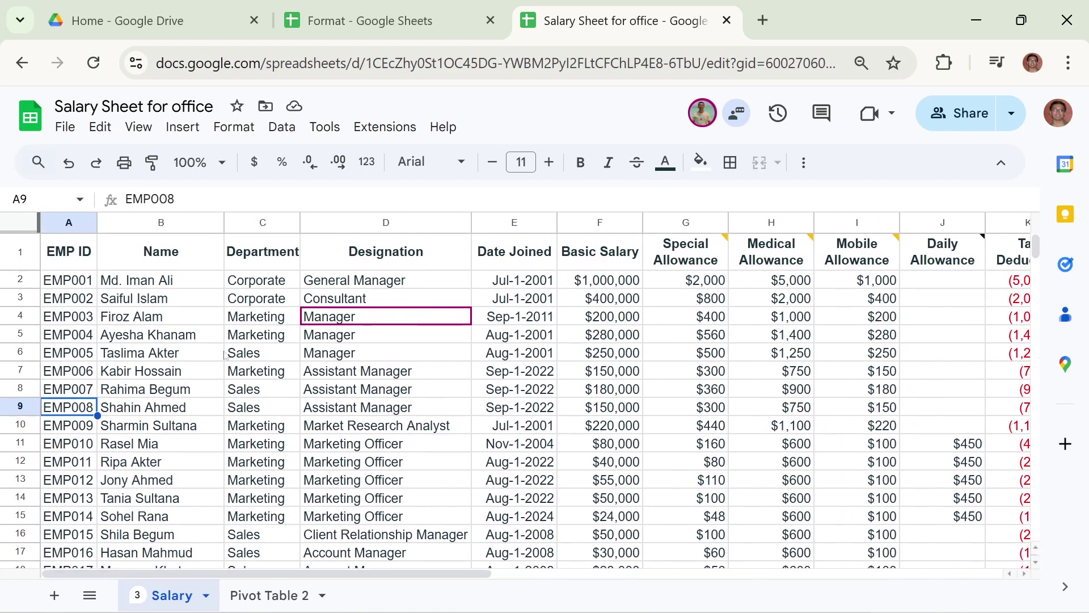
left_click(138, 128)
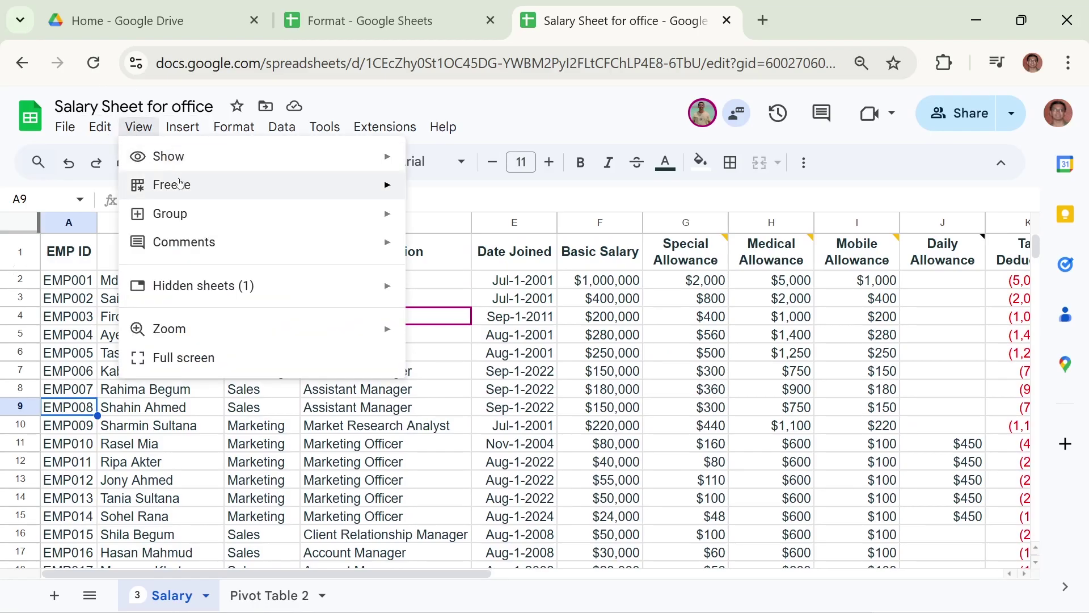
mouse_move(180, 182)
mouse_move(179, 210)
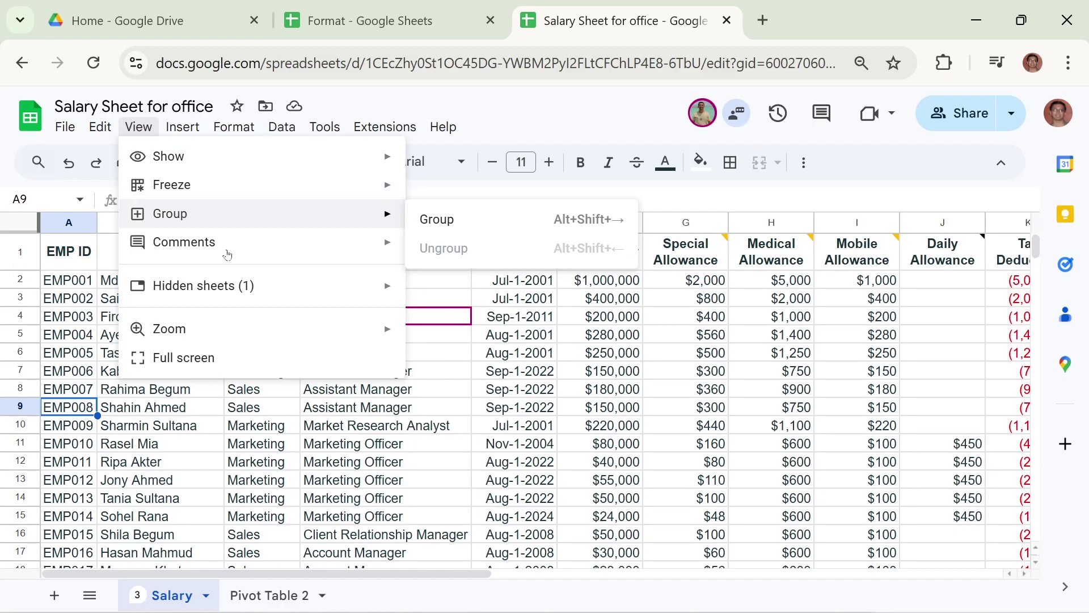
left_click(466, 426)
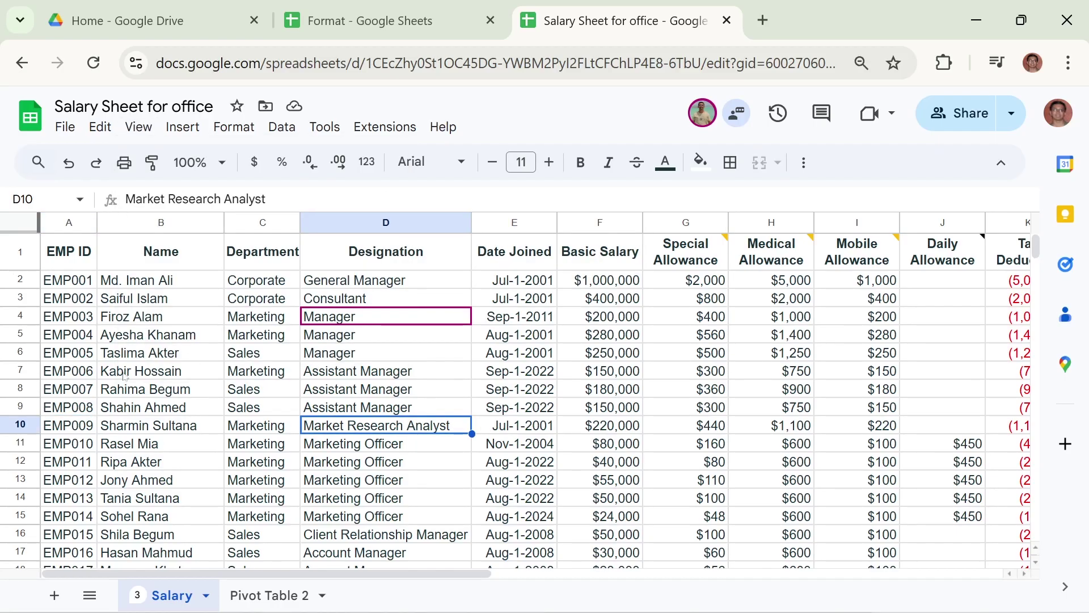
Group rows 2 to 6 of the Salary sheet and test the group by collapsing and expanding it.
left_click_drag(17, 280, 13, 348)
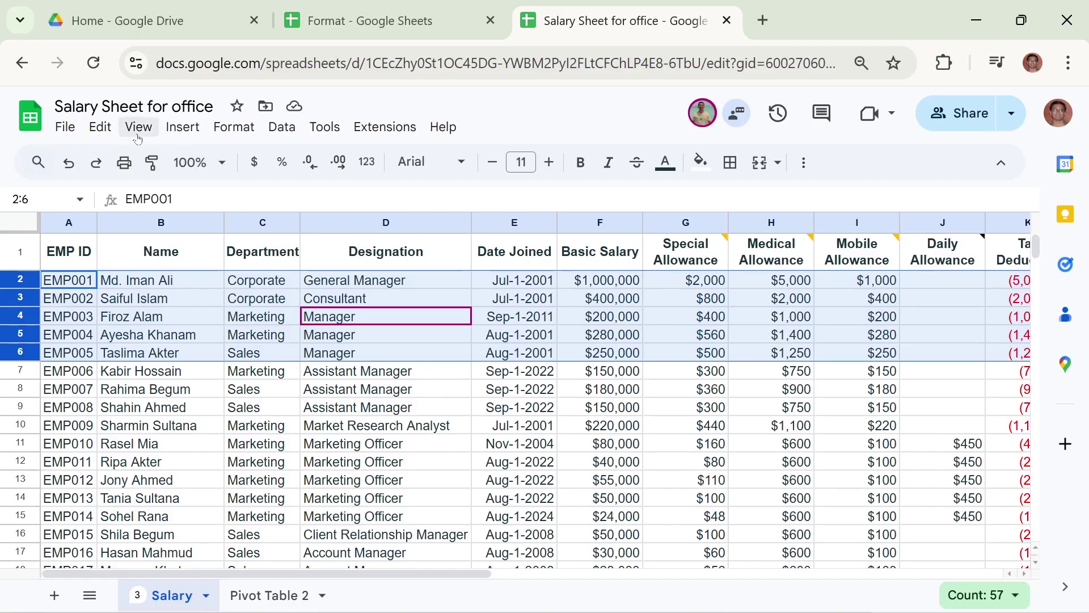
left_click(138, 127)
mouse_move(346, 216)
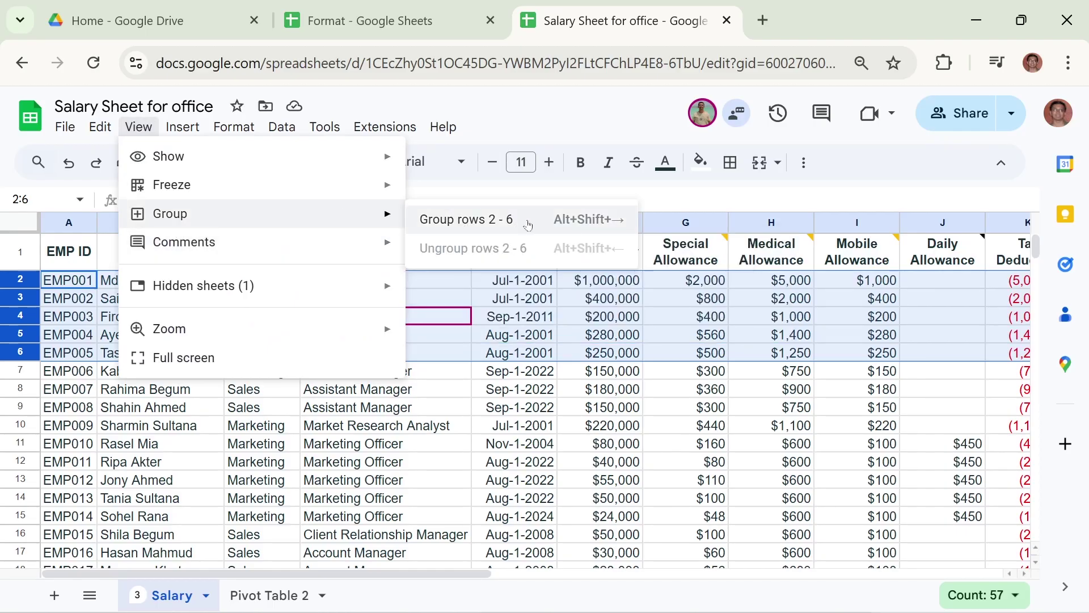
left_click(527, 225)
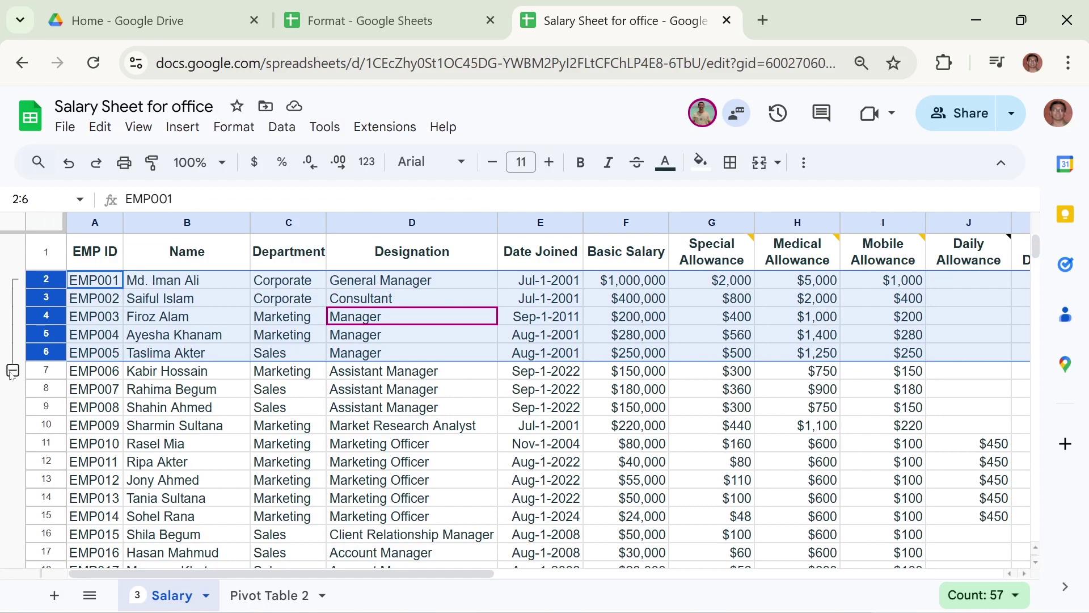
left_click(12, 372)
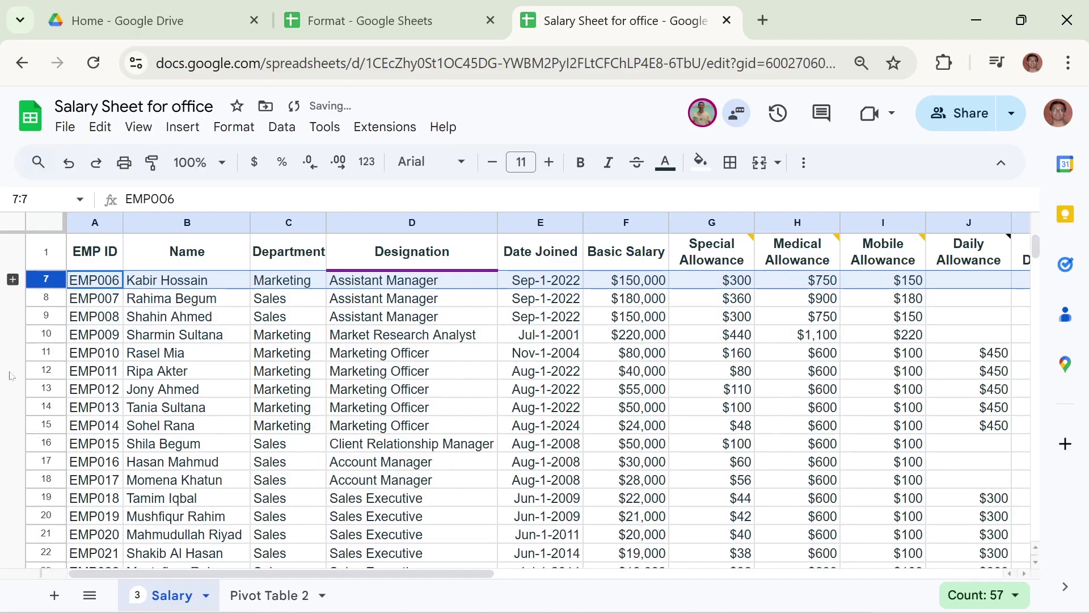
left_click(12, 279)
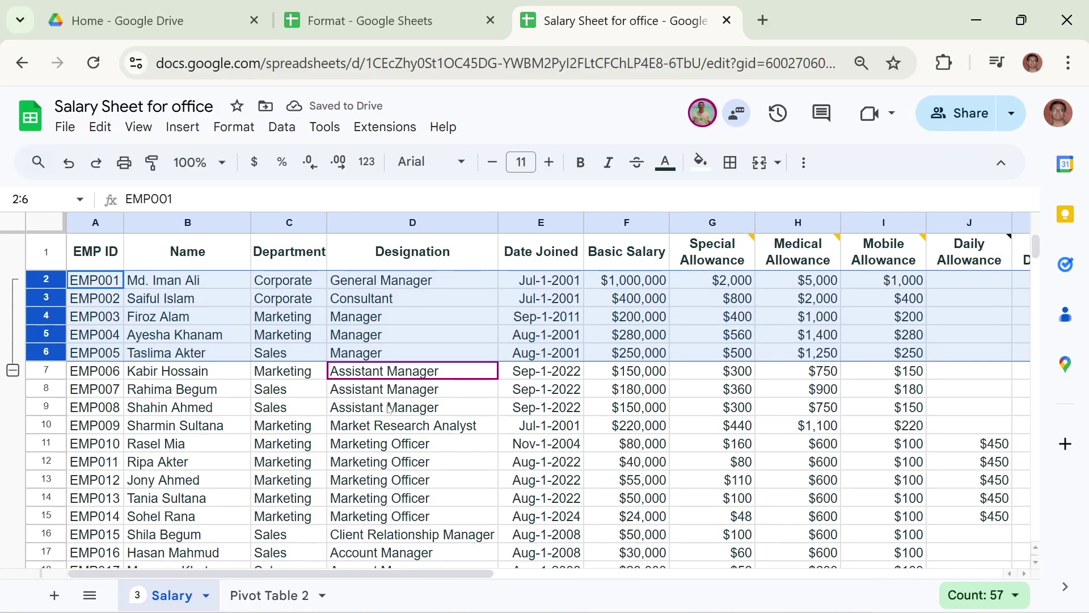
Switch to Google Drive, expand the suggested files list and open the Gantt Chart spreadsheet.
left_click(142, 20)
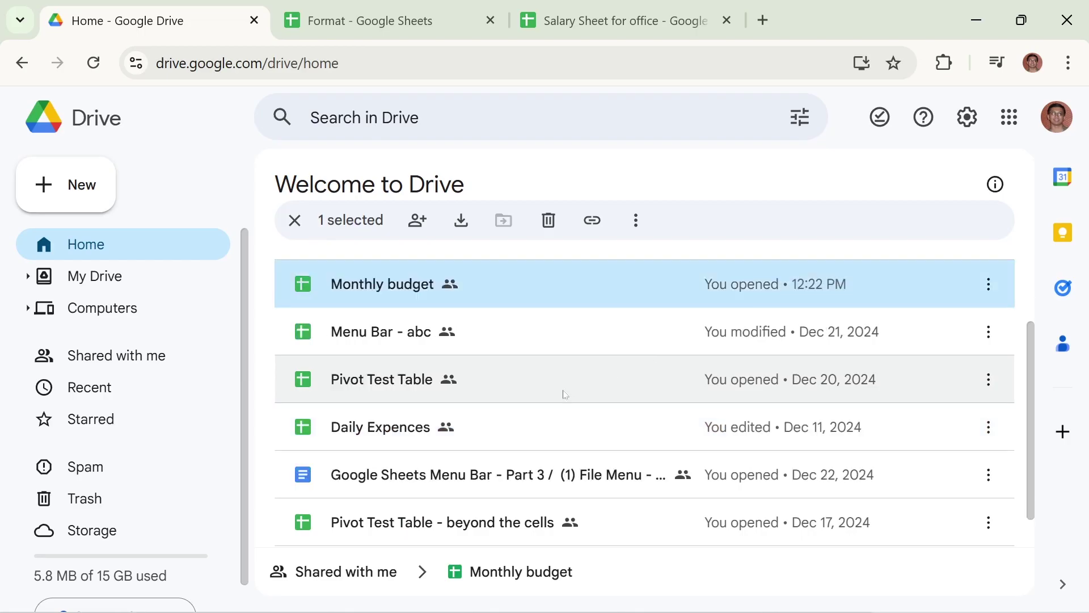
scroll(532, 392, "down", 1)
left_click(326, 524)
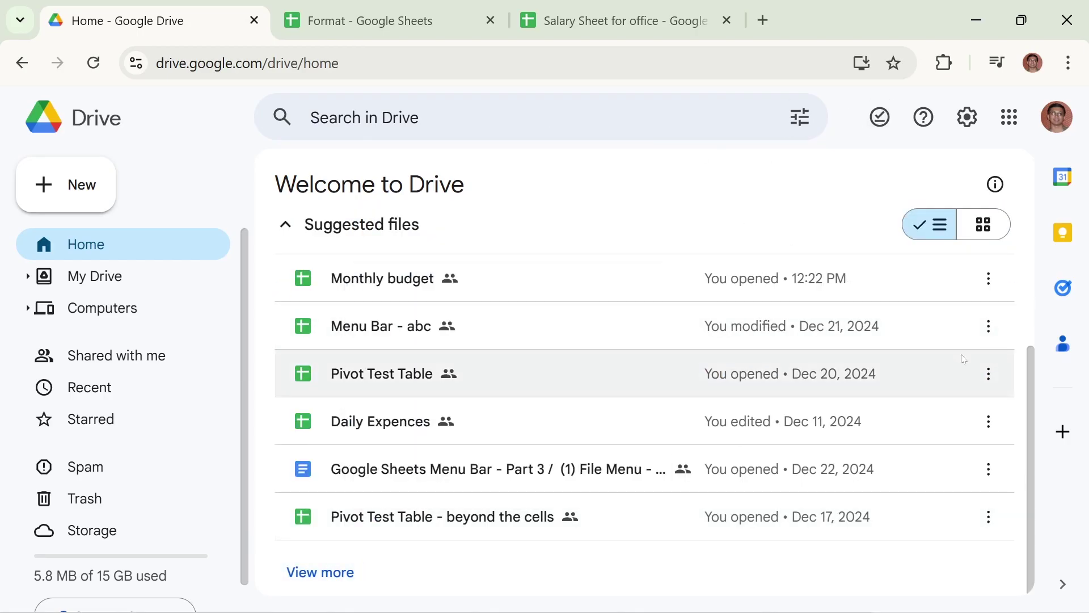
left_click(333, 586)
scroll(579, 452, "down", 5)
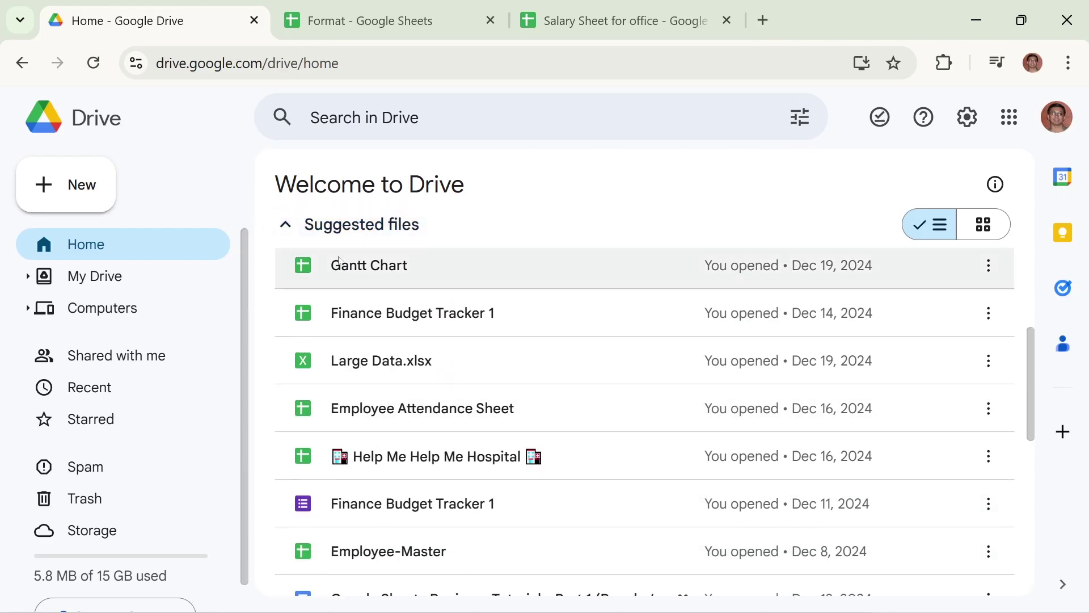
left_click(362, 267)
double_click(362, 266)
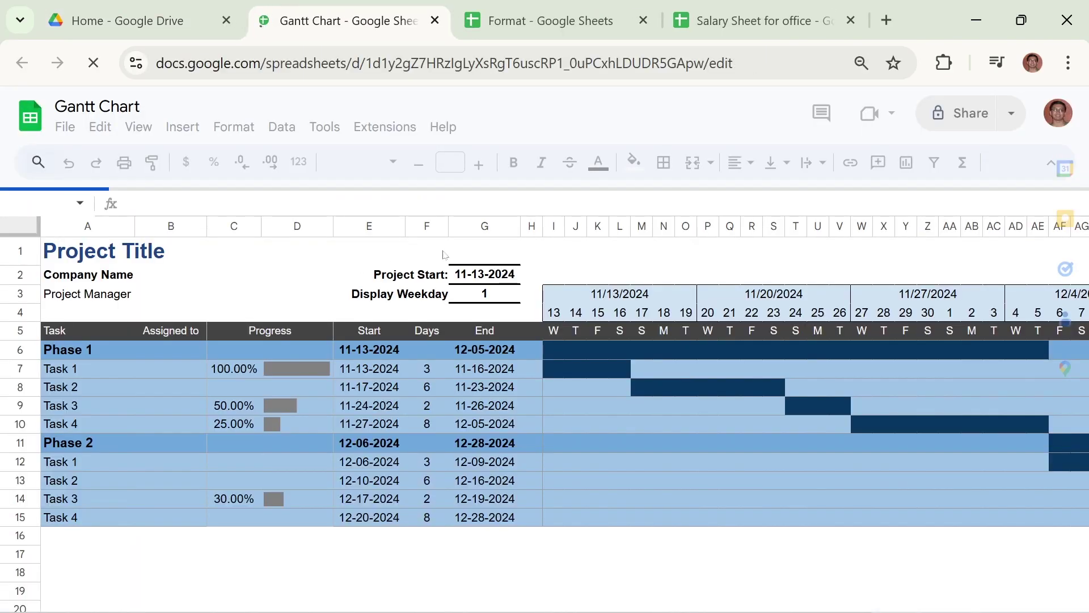
On the Software 1 sheet, collapse and expand the row group of the Planning & Analysis Phase.
left_click(357, 594)
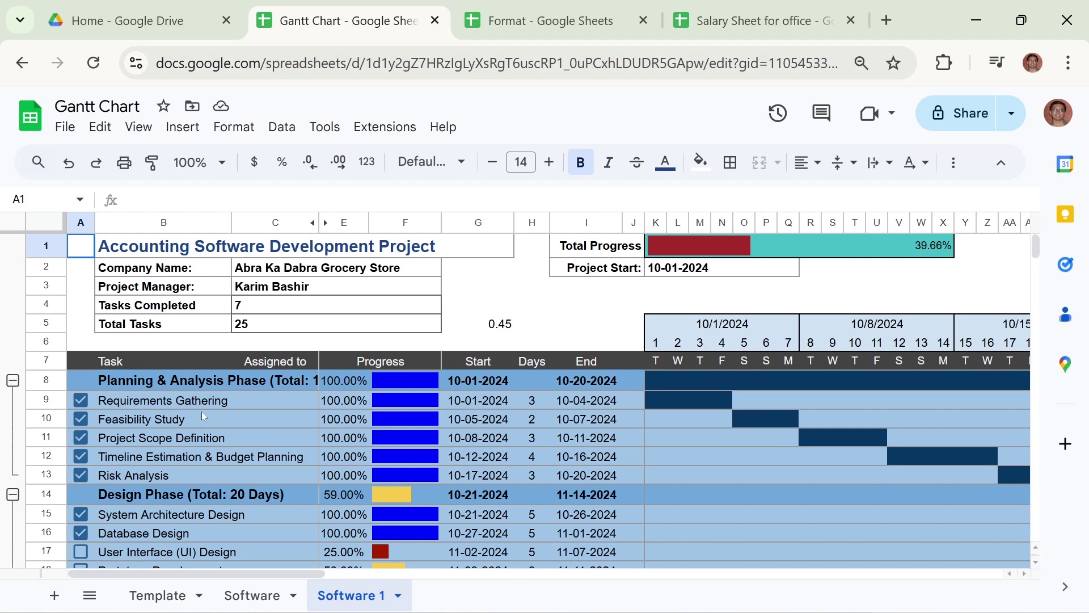
left_click(12, 381)
left_click(13, 380)
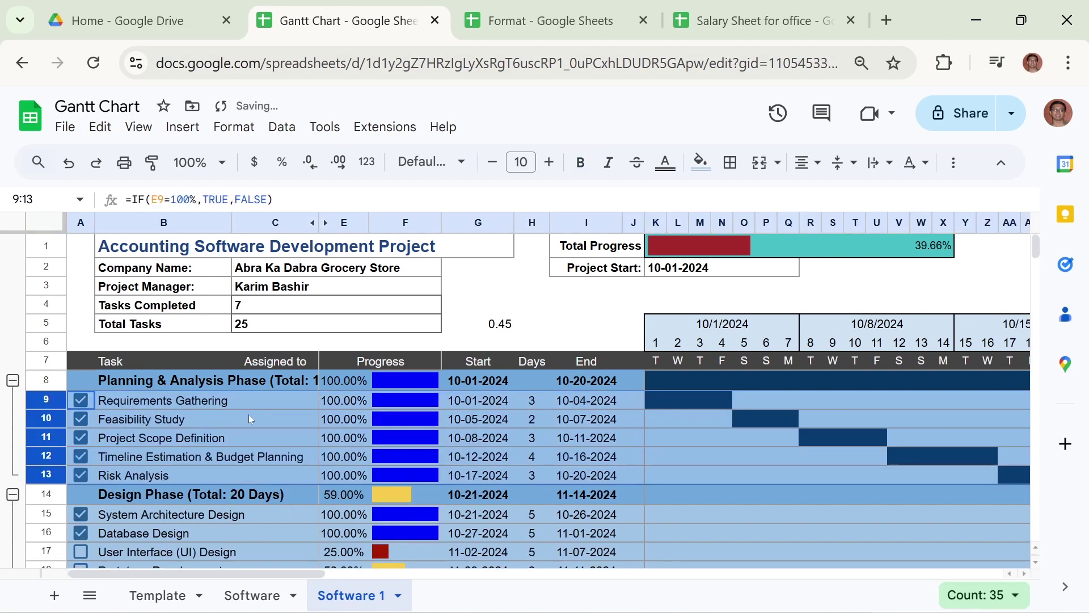
Collapse the row groups of the Testing, Deployment & Maintenance and Development phases.
scroll(15, 269, "down", 5)
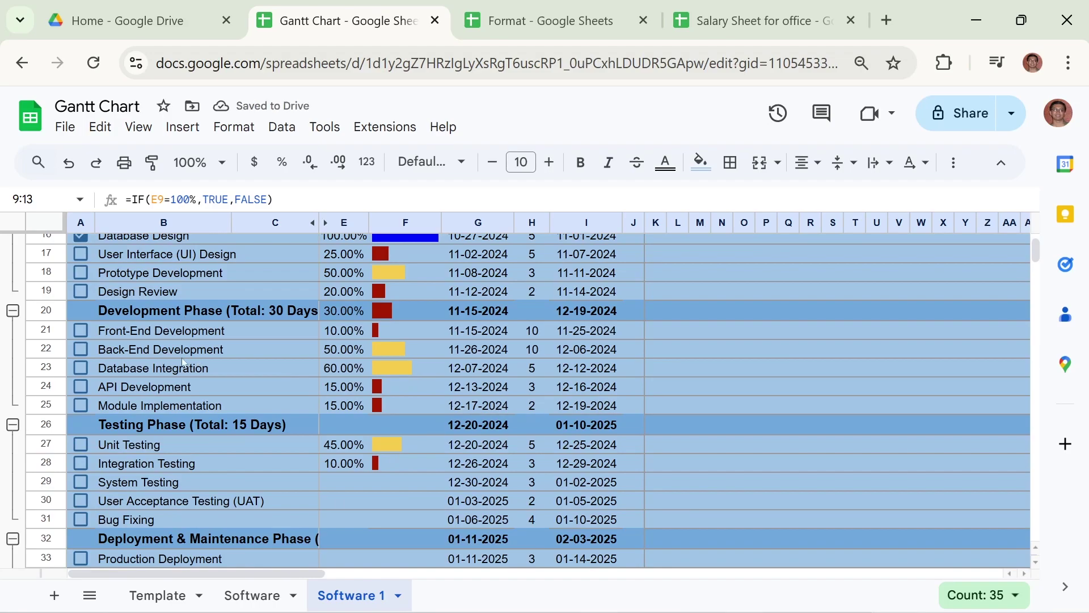
scroll(234, 390, "down", 5)
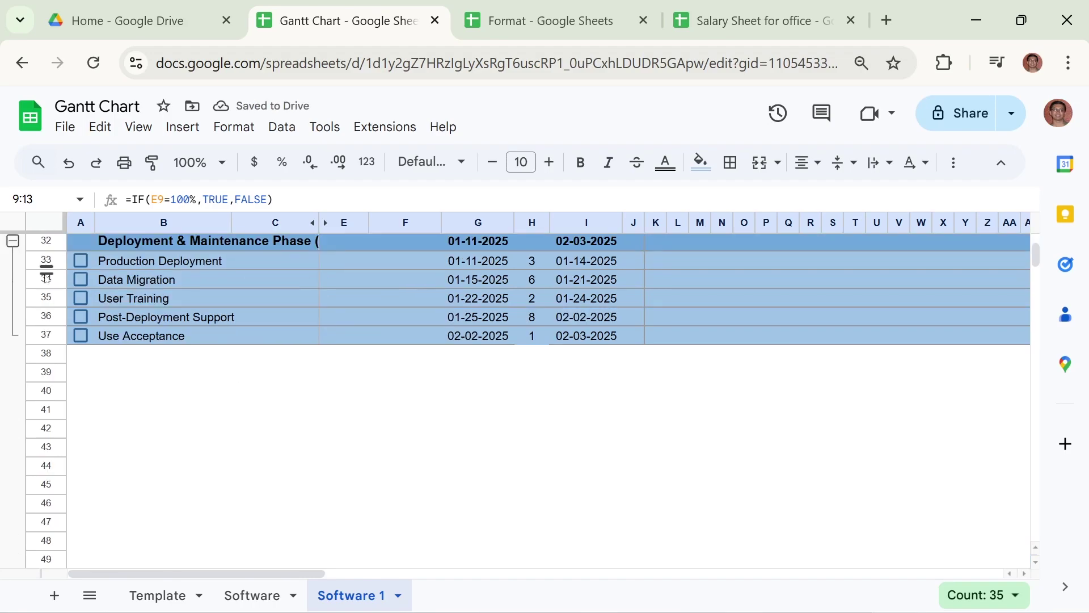
scroll(237, 318, "up", 5)
left_click(13, 425)
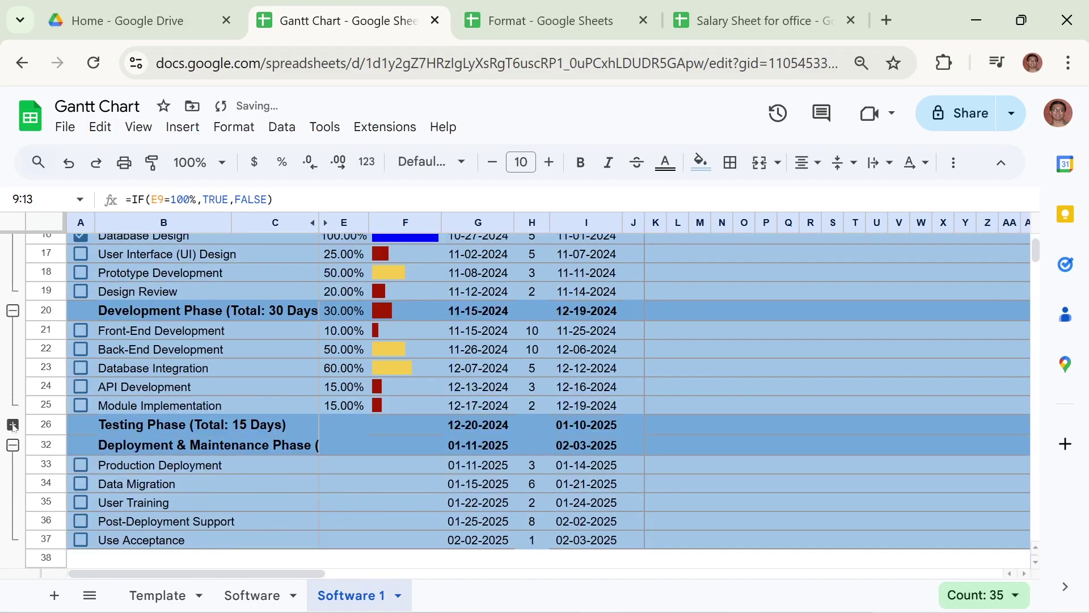
left_click(13, 445)
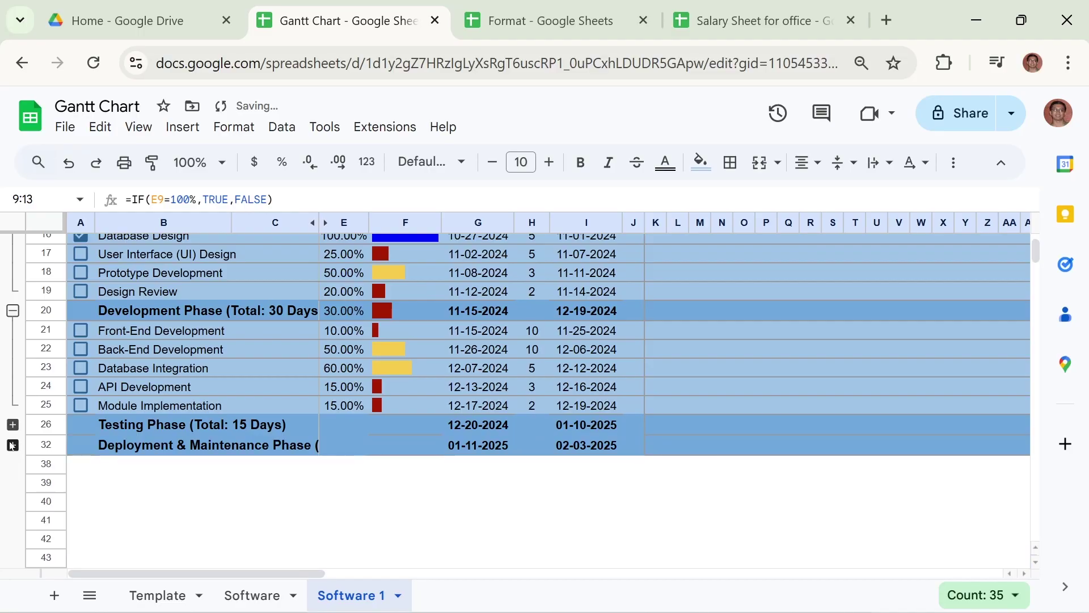
left_click(12, 310)
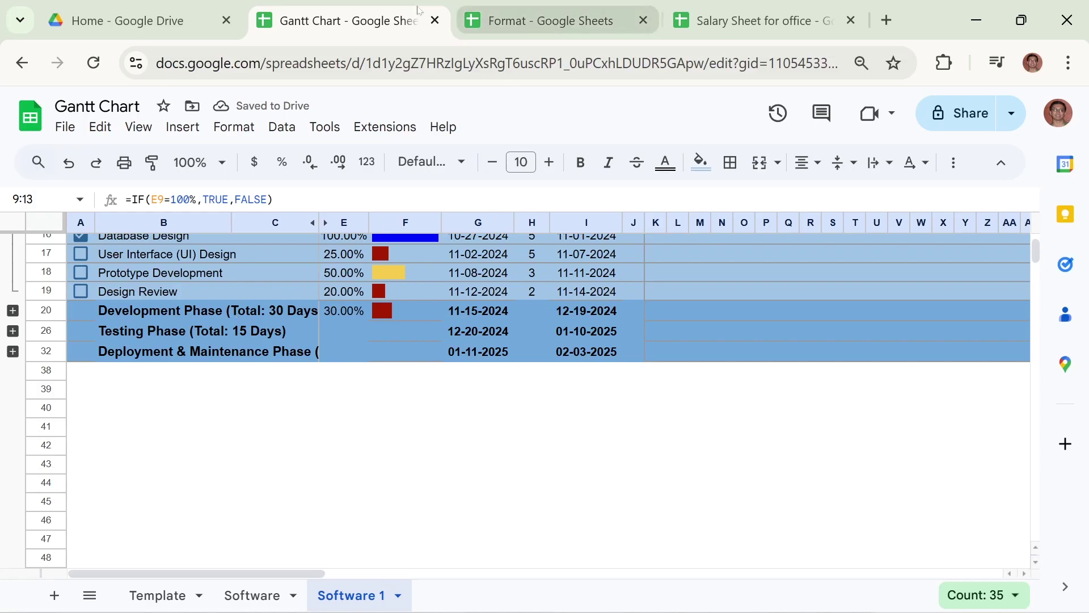
Return to the Salary Sheet for office spreadsheet and look over the comment viewing options.
left_click(503, 23)
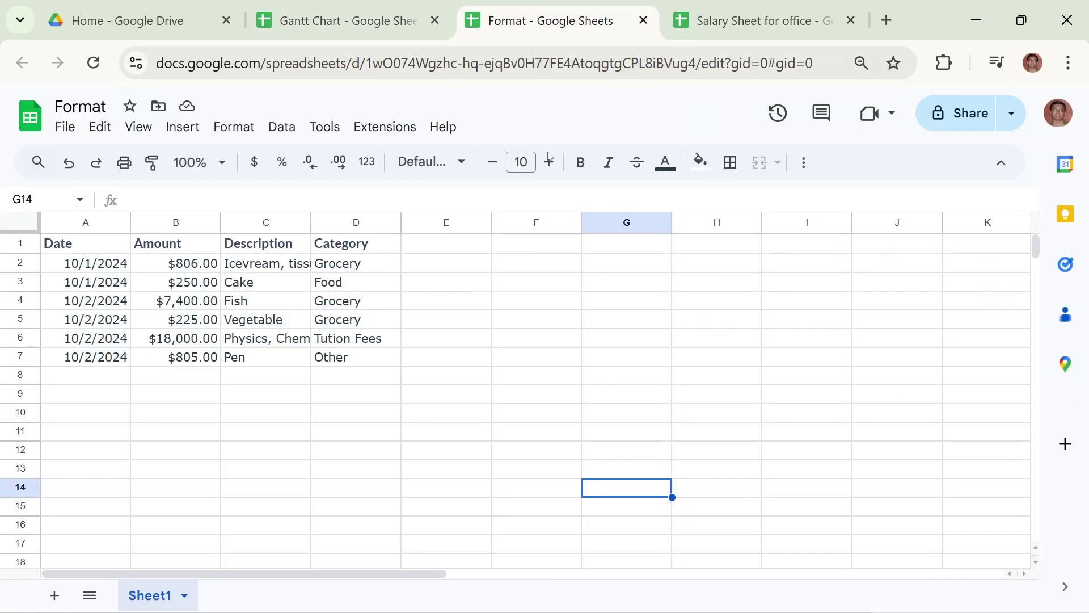
left_click(733, 17)
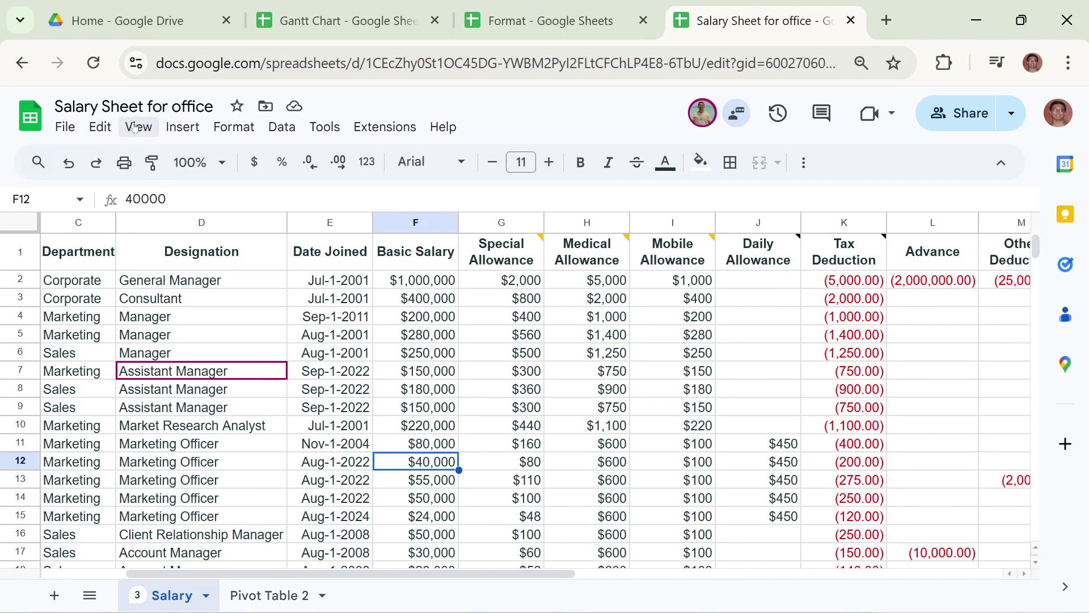
left_click(138, 126)
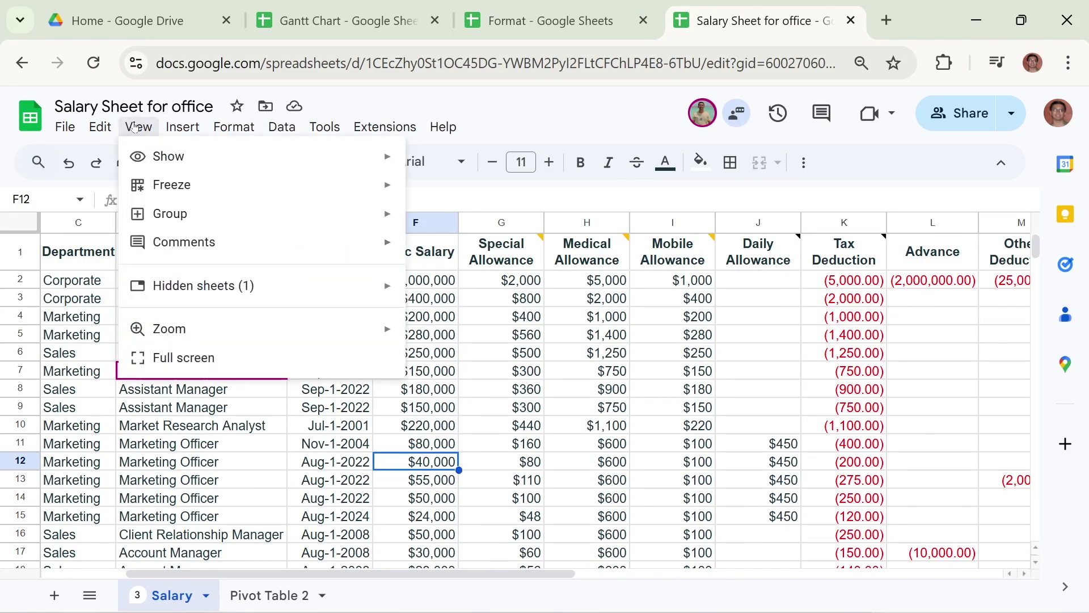
mouse_move(199, 252)
left_click(485, 342)
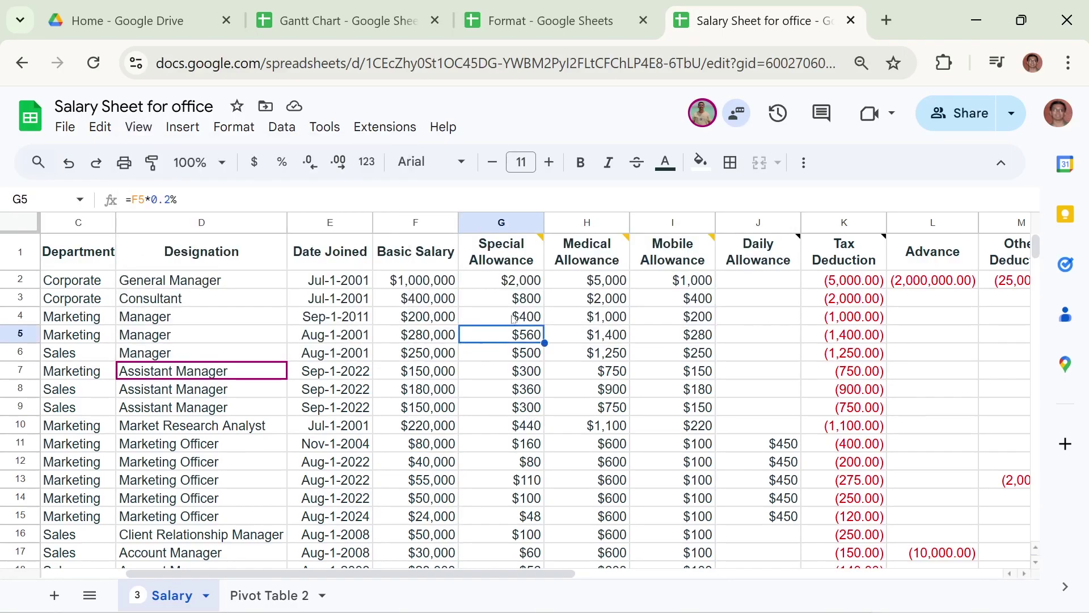
Add the comment "Do not change here" to the Basic Salary header in cell F1.
left_click(417, 257)
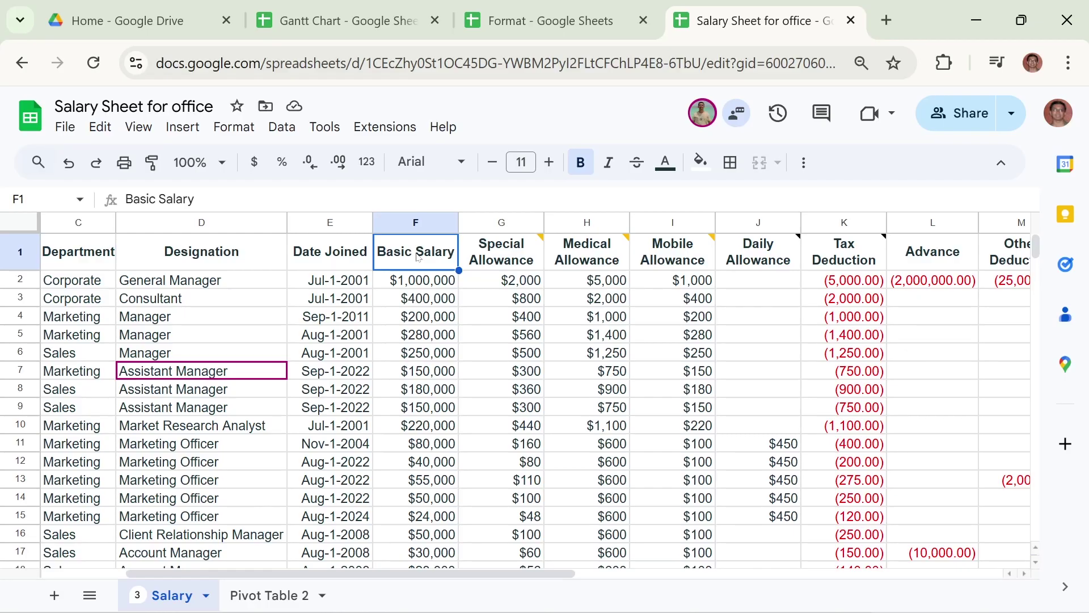
left_click(174, 126)
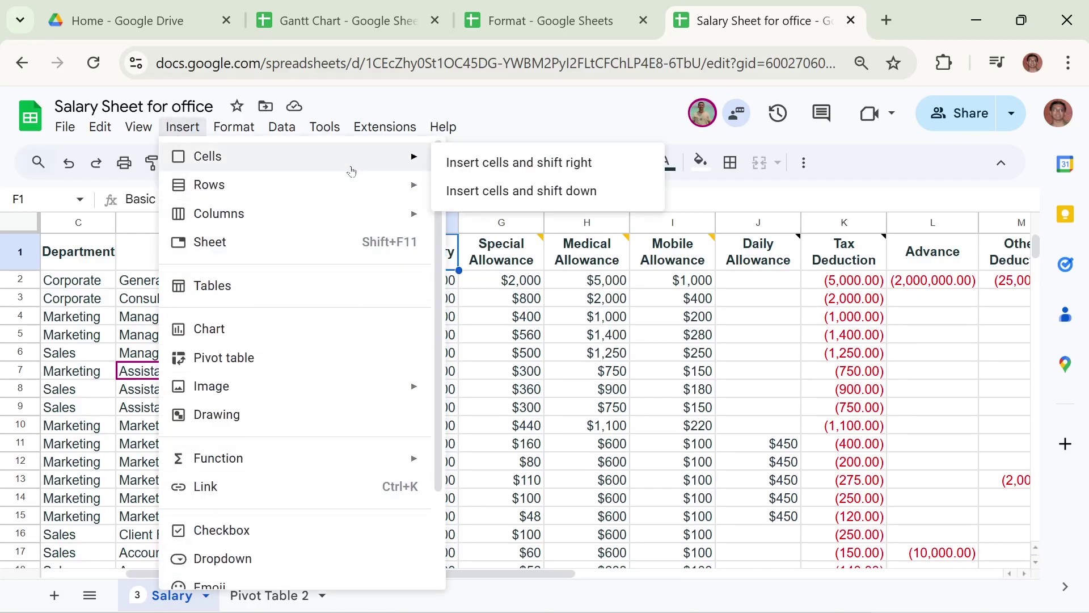
scroll(348, 370, "down", 3)
mouse_move(298, 605)
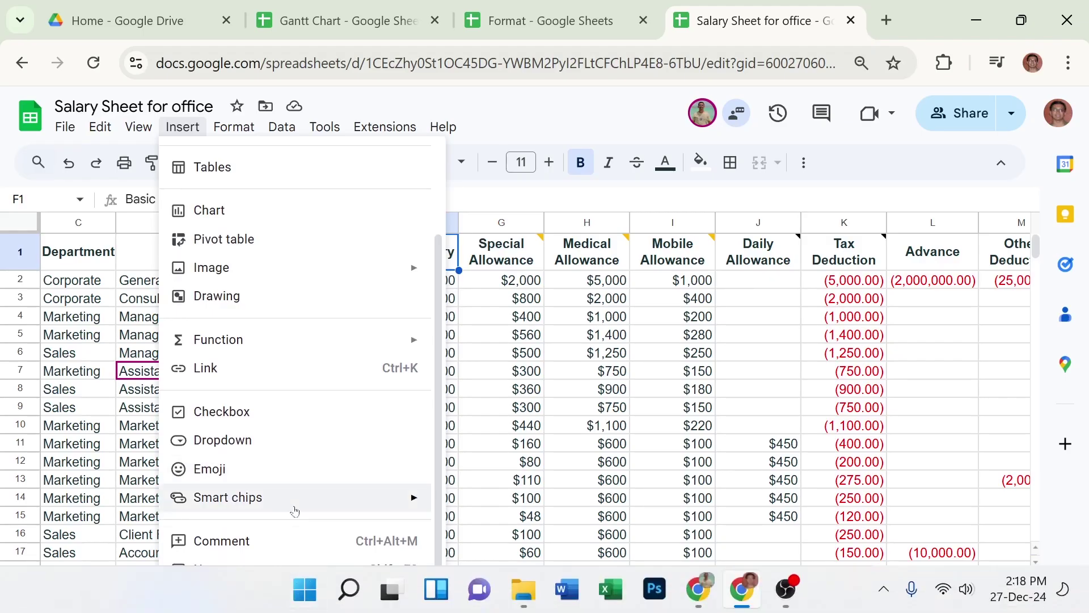
left_click(246, 542)
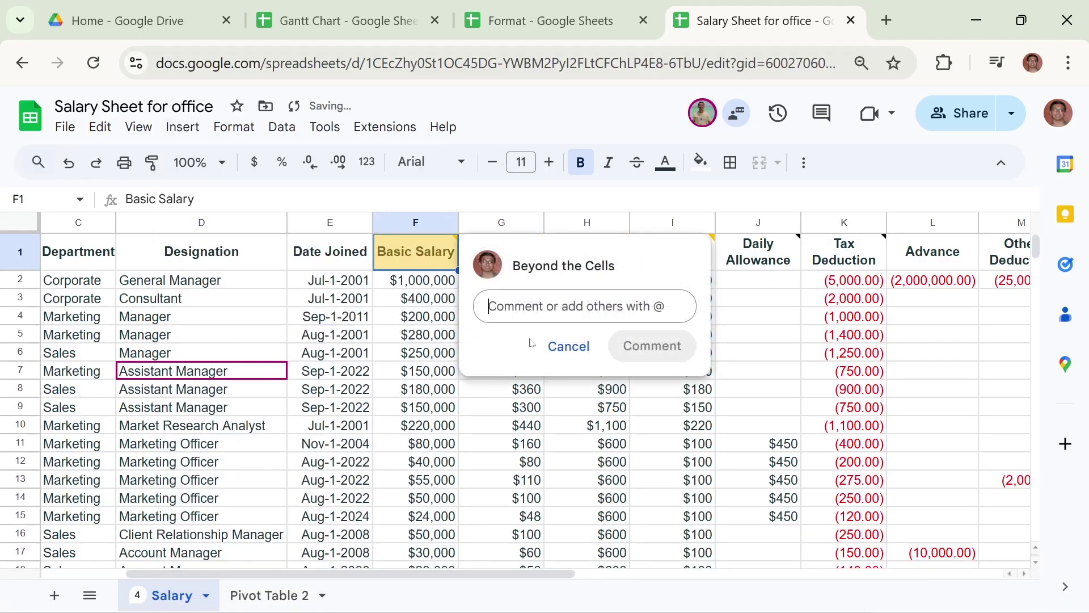
type("D")
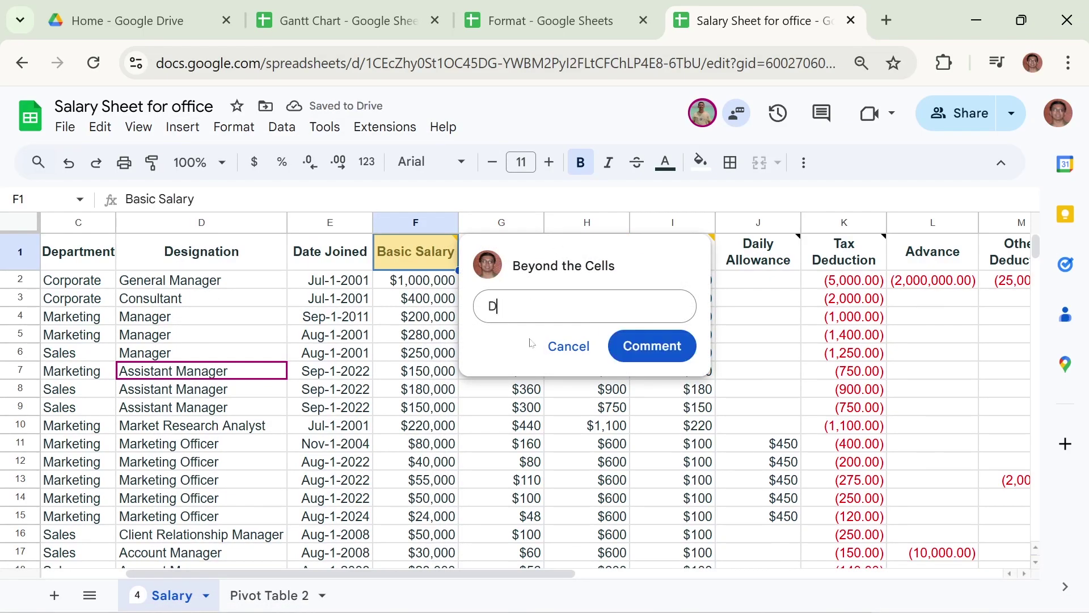
type("o not ")
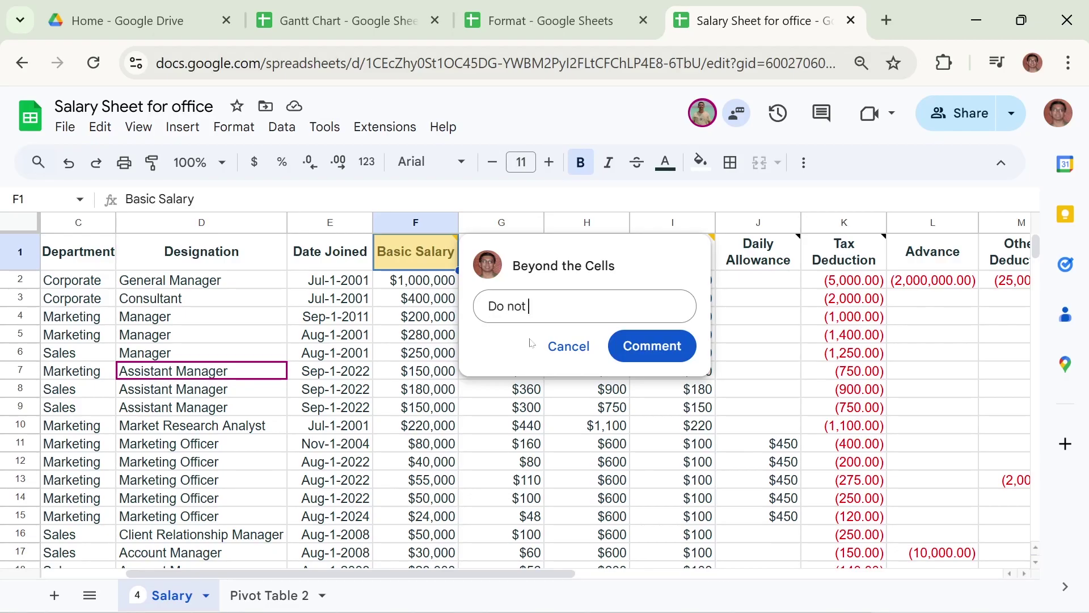
type("change here")
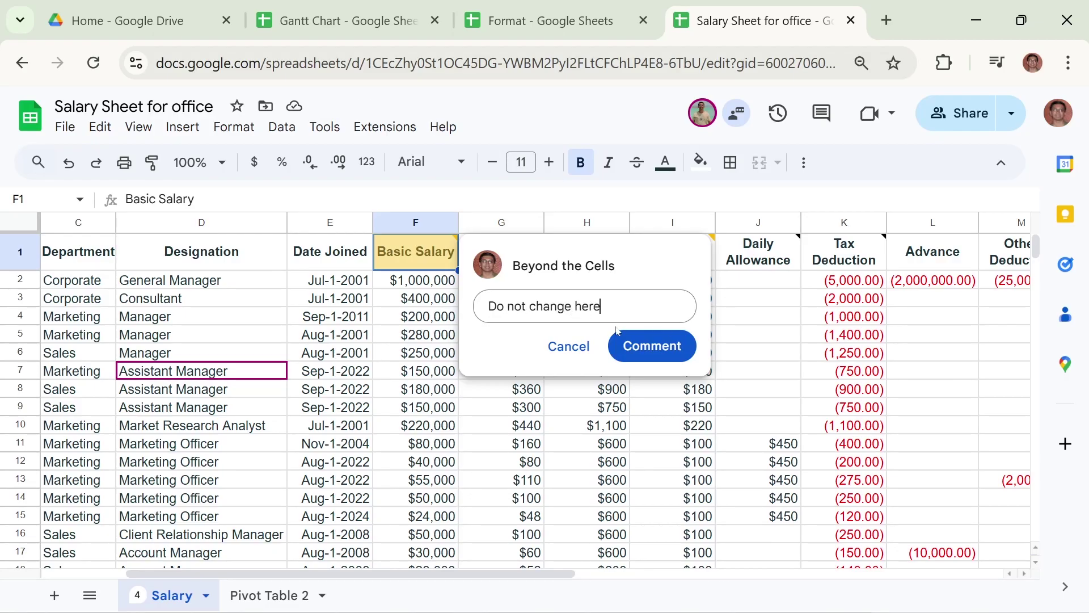
left_click(637, 346)
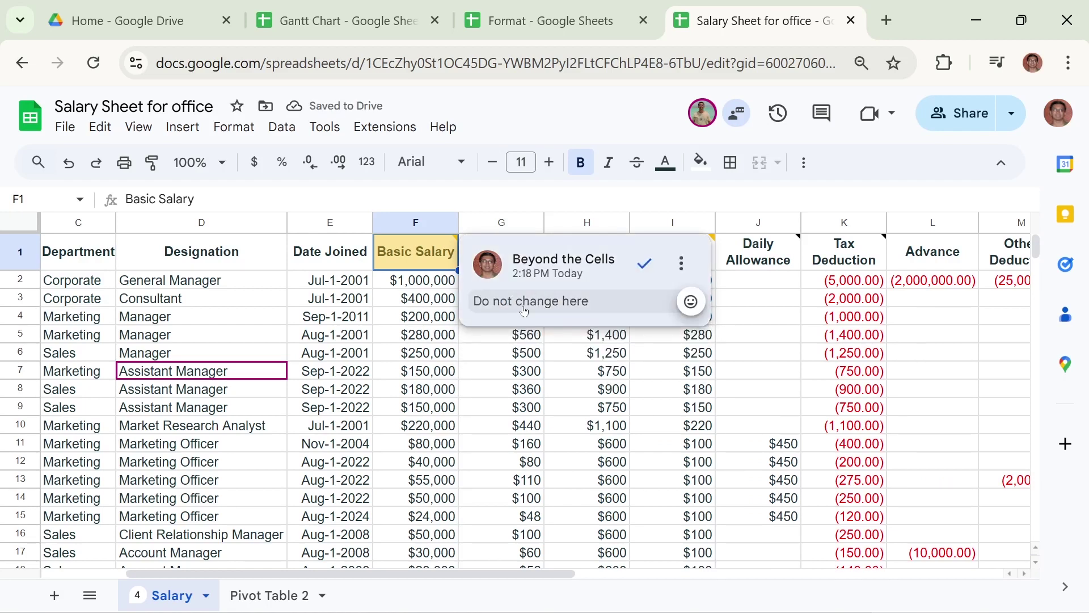
Switch to the other account's browser window of the Salary sheet and reply "Okay." to the Basic Salary comment.
mouse_move(516, 610)
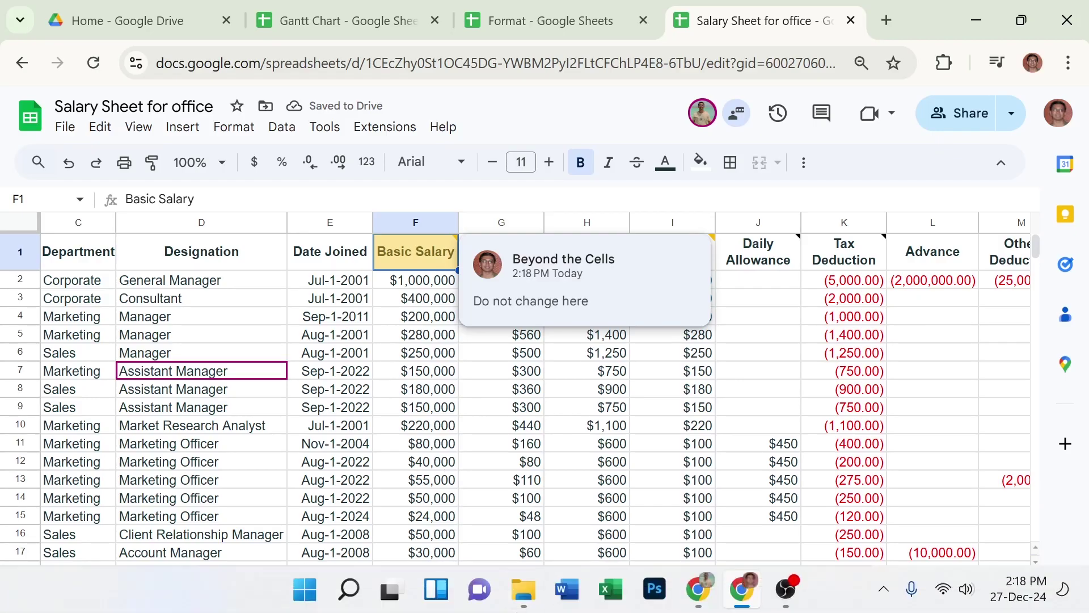
mouse_move(711, 593)
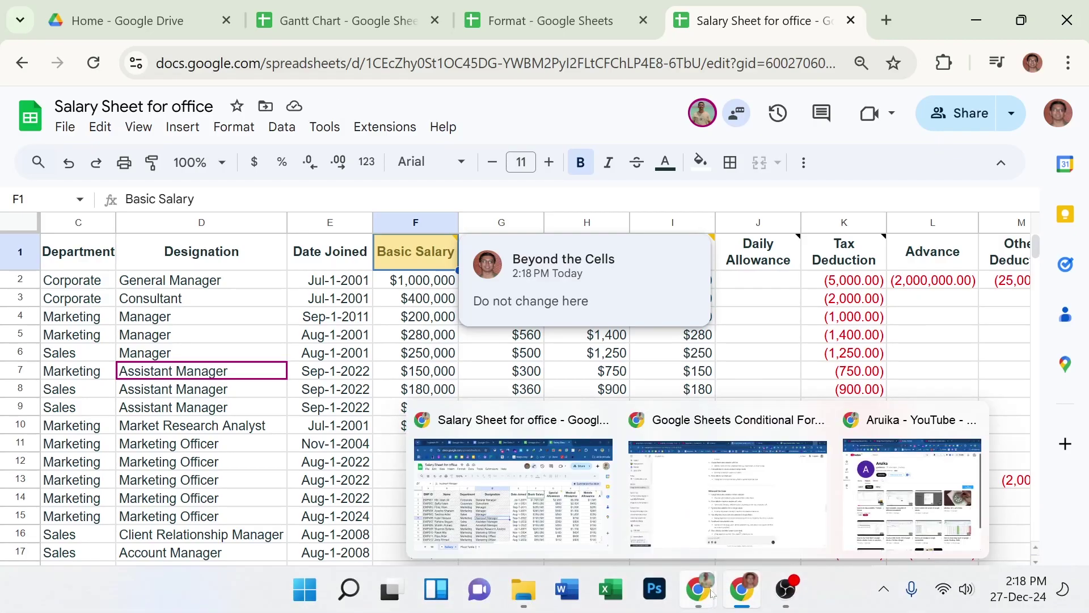
left_click(578, 417)
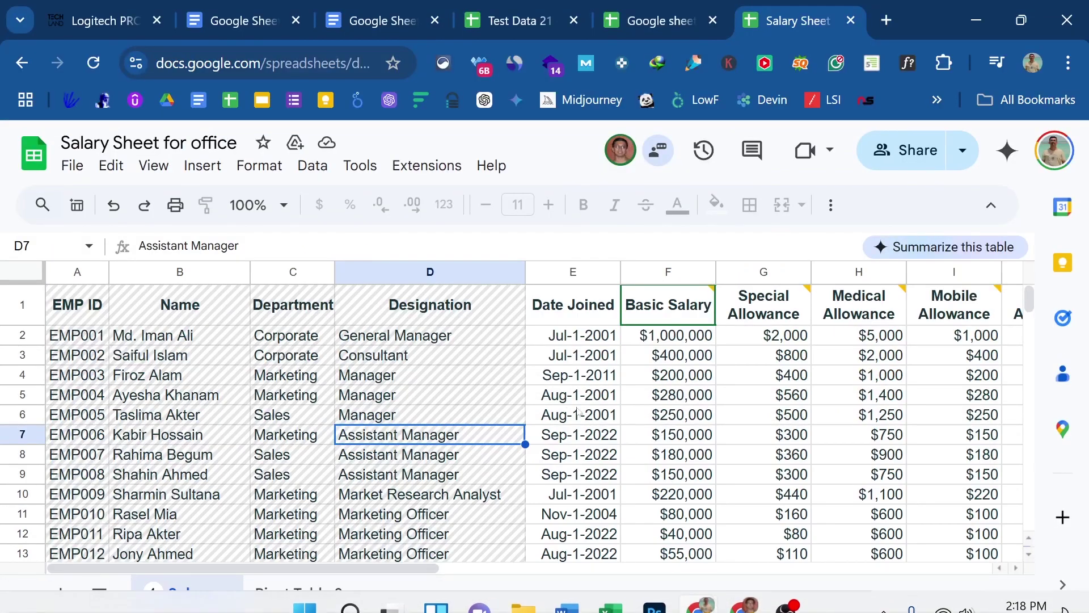
left_click(590, 397)
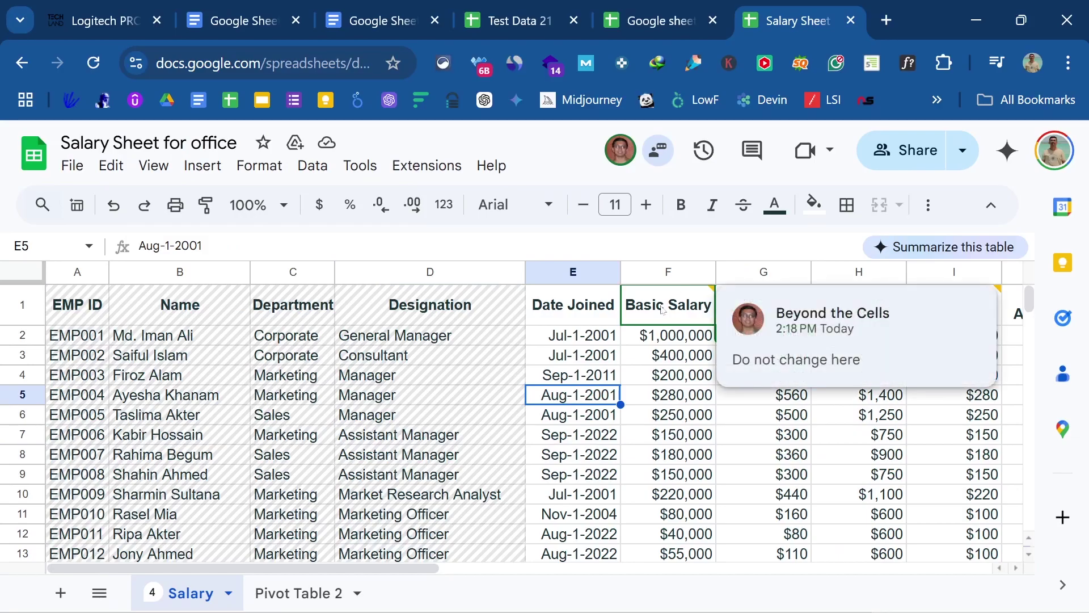
left_click(663, 309)
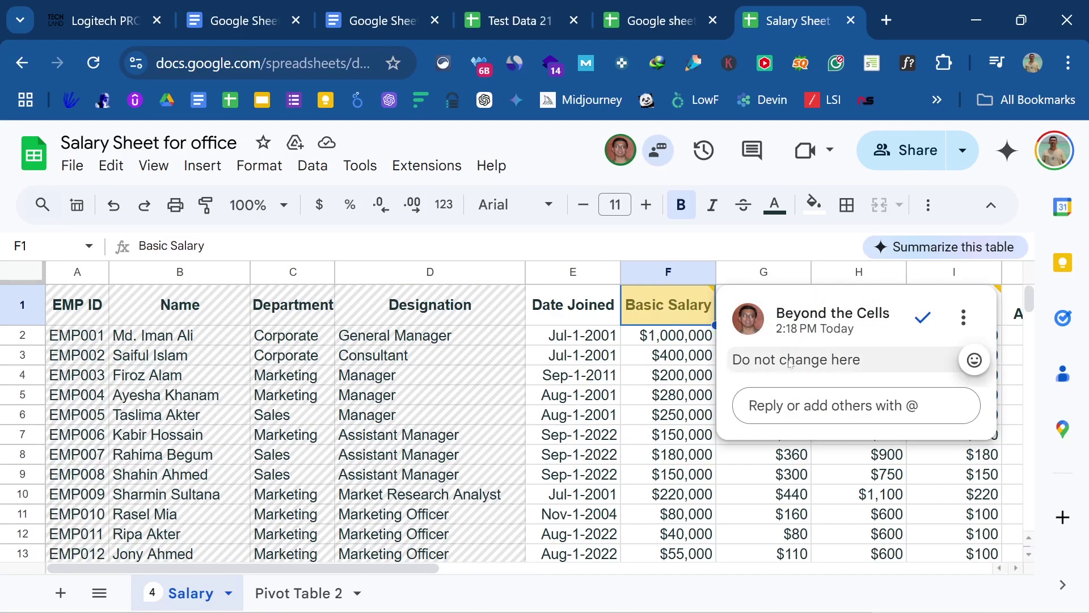
left_click(796, 417)
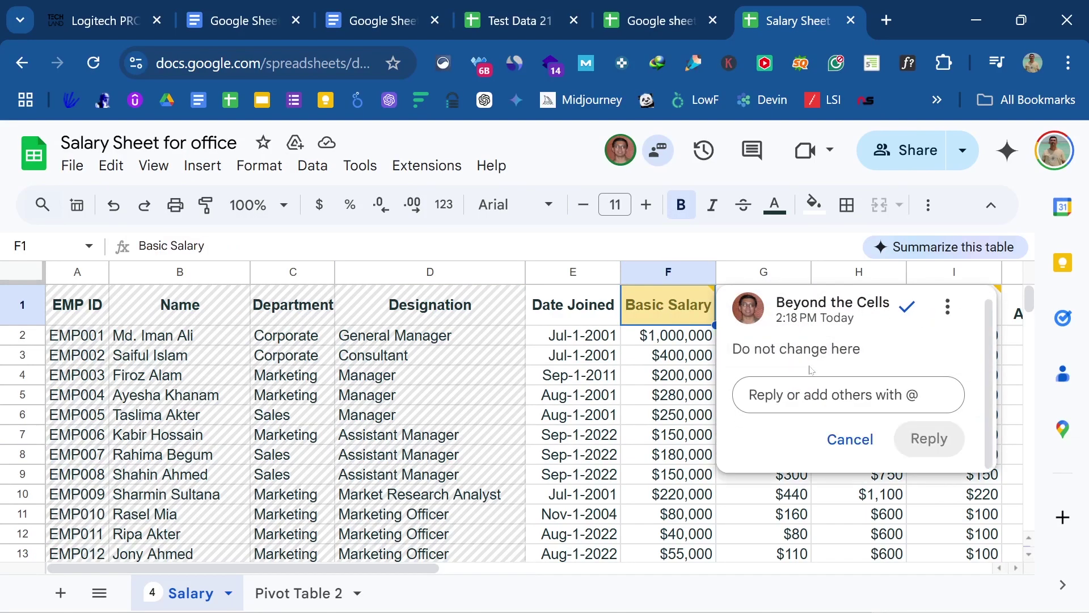
type("Okay.")
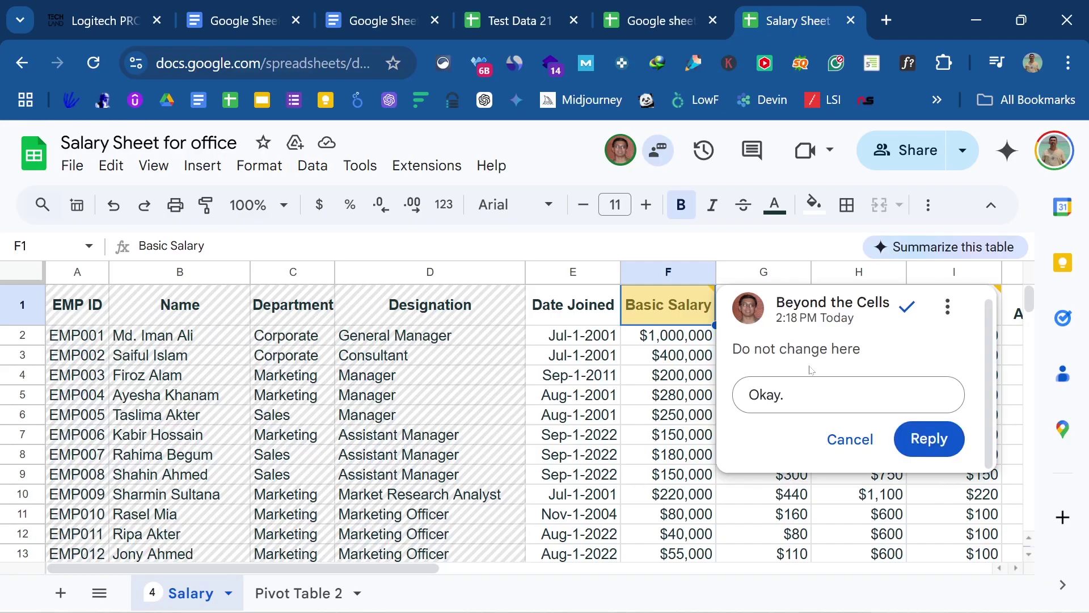
left_click(929, 439)
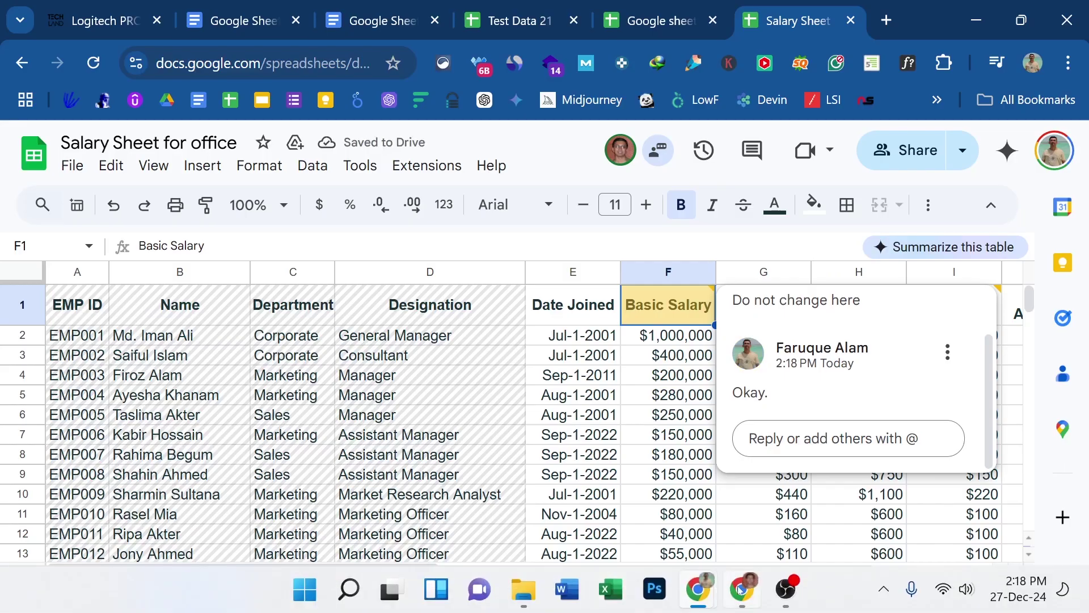
Return to the first account's window, check the reply on Basic Salary, show all comments and close the list.
left_click(739, 590)
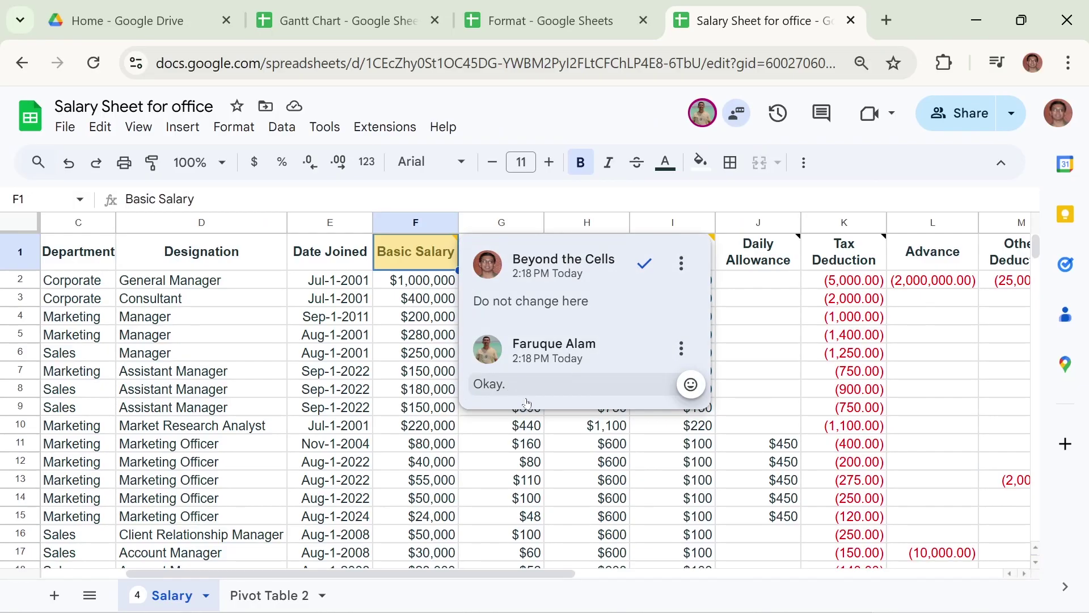
left_click(324, 371)
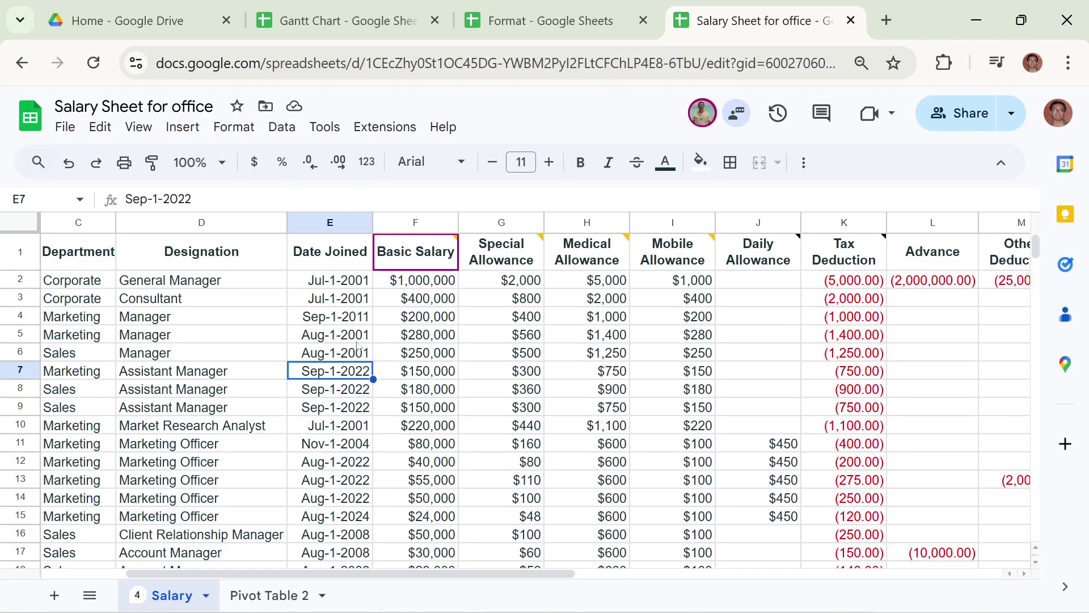
left_click(139, 128)
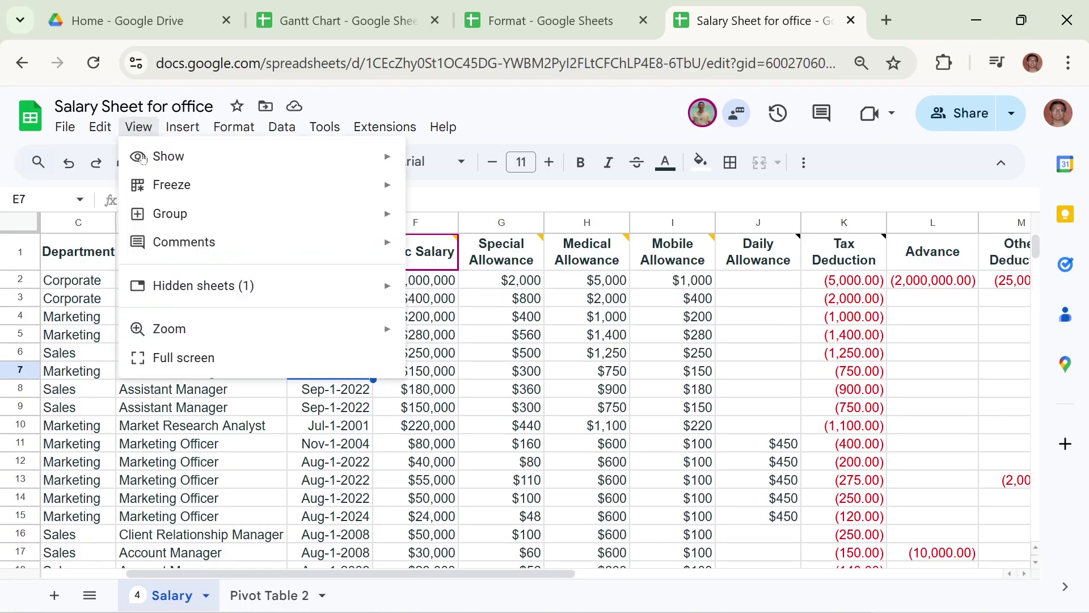
mouse_move(187, 248)
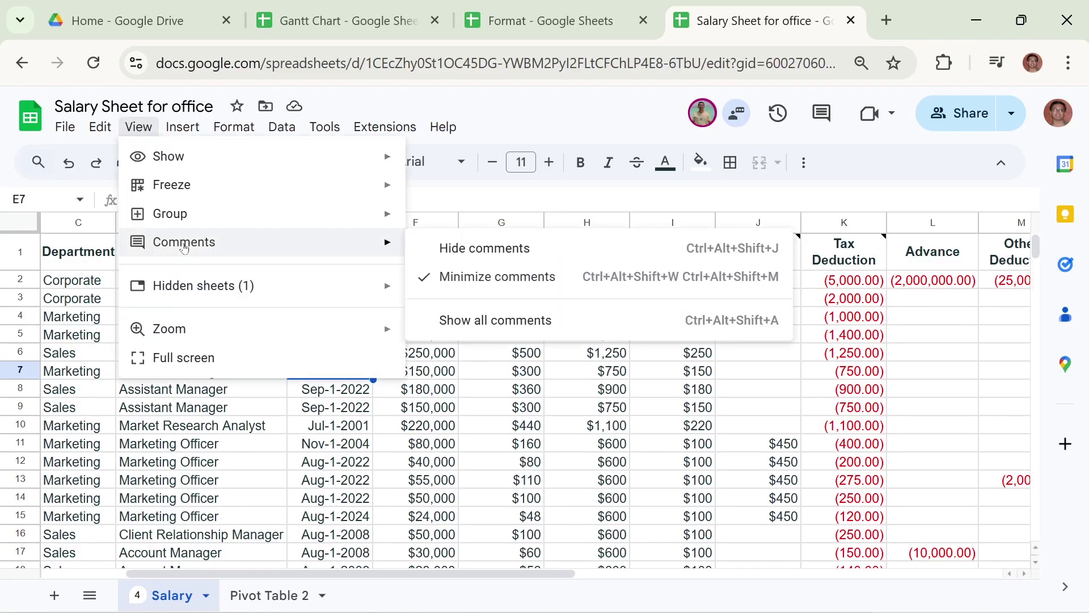
left_click(536, 325)
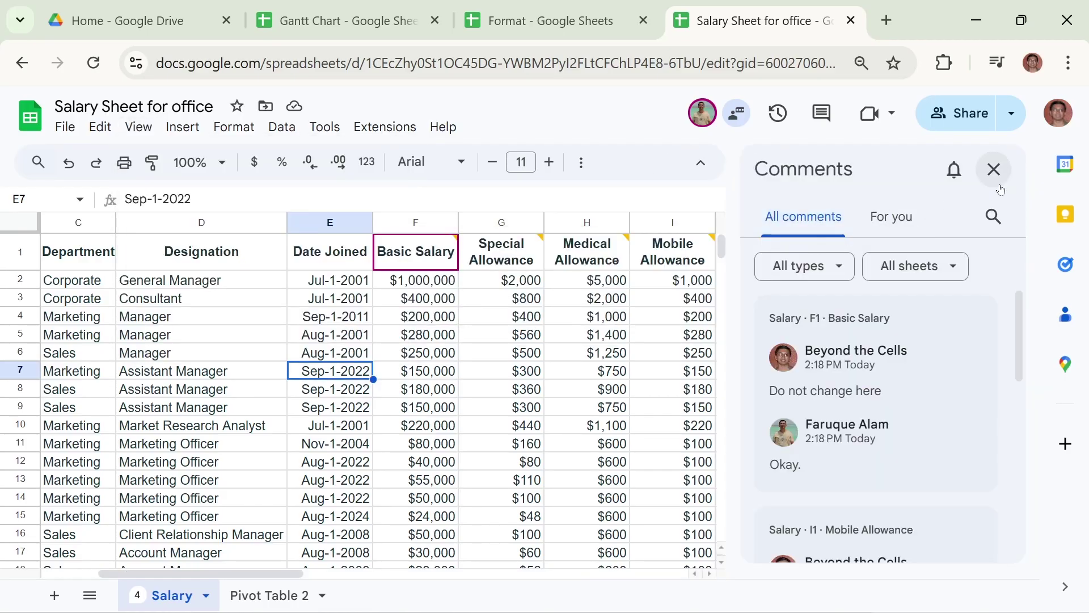
mouse_move(1018, 346)
left_mouse_down()
mouse_move(1014, 557)
mouse_move(1024, 335)
left_mouse_up()
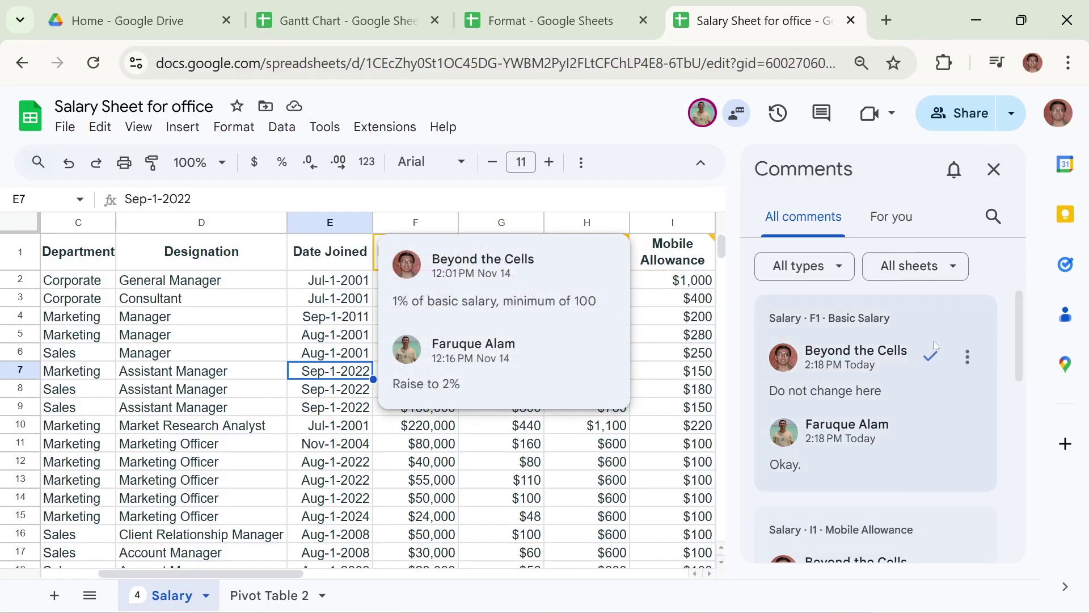
left_click(993, 169)
Inspect the comment markers on the header cells, reopen the full comments list, read through it and close it.
mouse_move(426, 262)
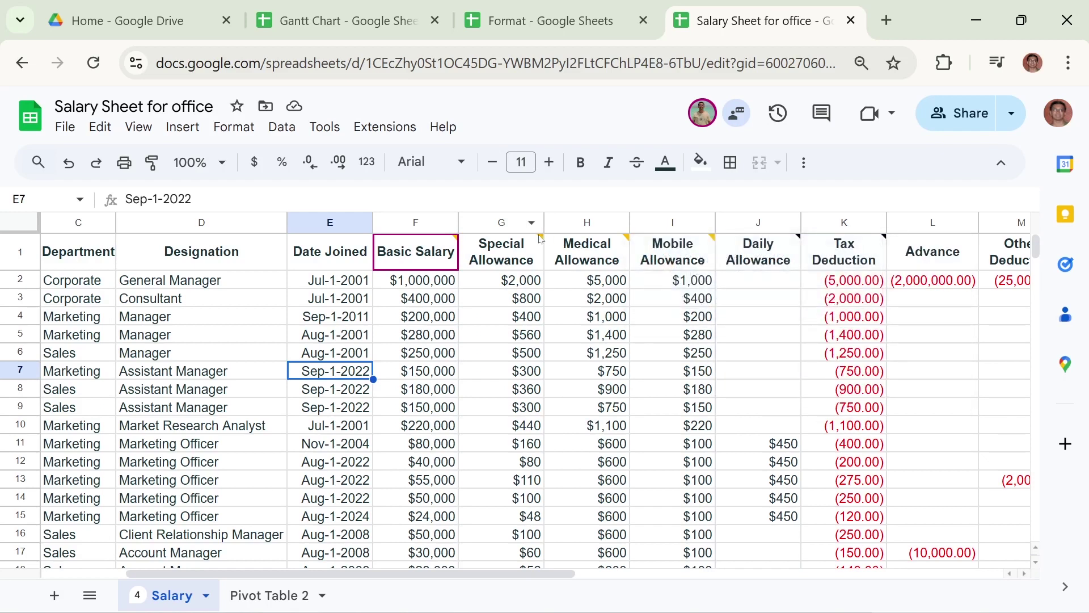
mouse_move(539, 241)
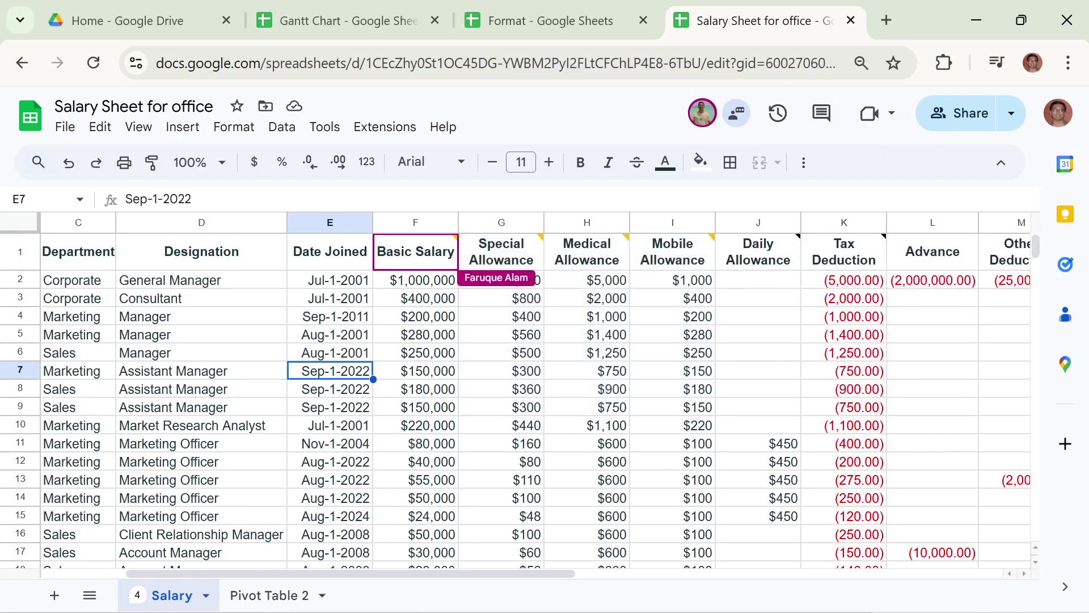
left_click(823, 113)
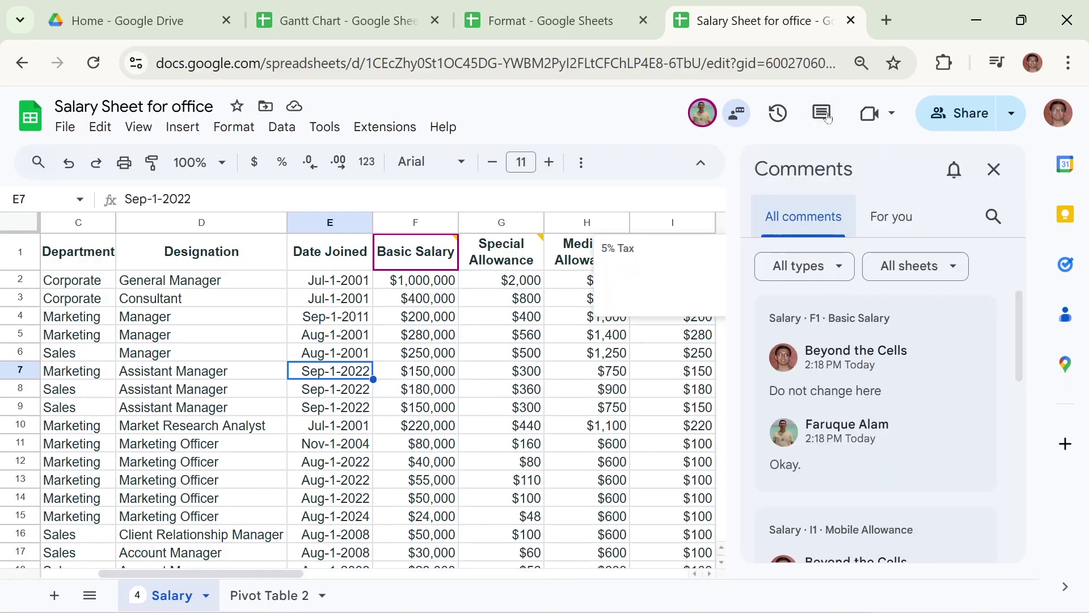
left_click_drag(1017, 311, 1005, 524)
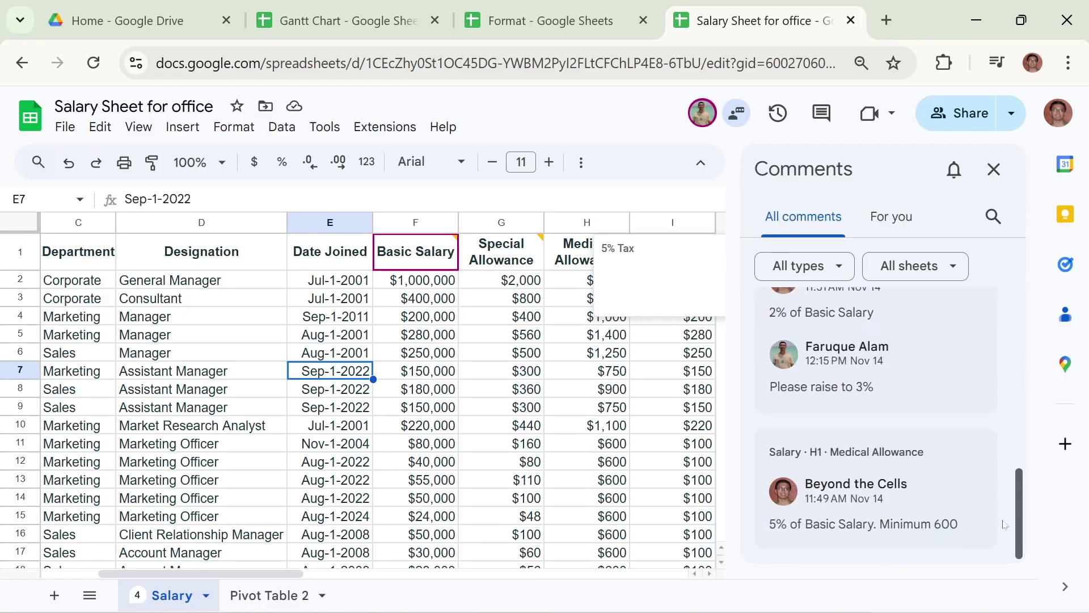
scroll(1004, 509, "up", 10)
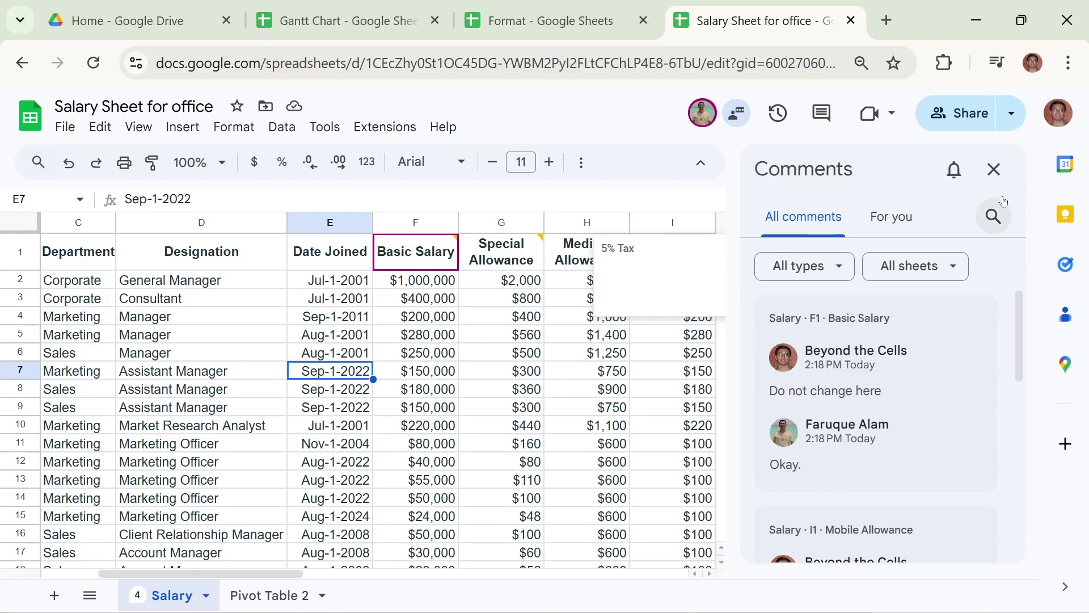
left_click(994, 171)
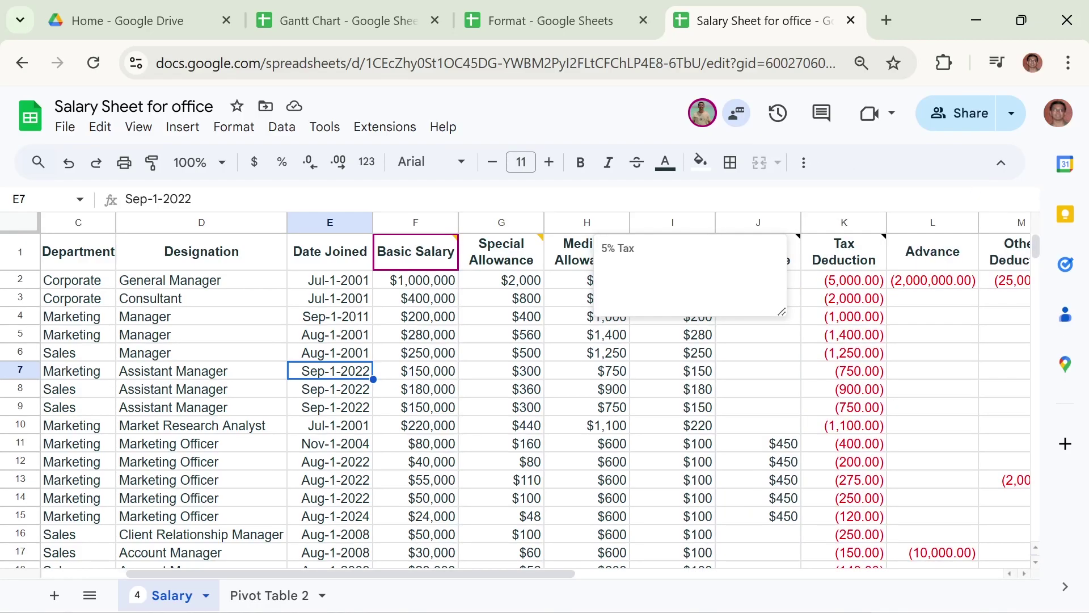
View the note attached to the Daily Allowance header in cell J1.
left_click(521, 356)
mouse_move(793, 248)
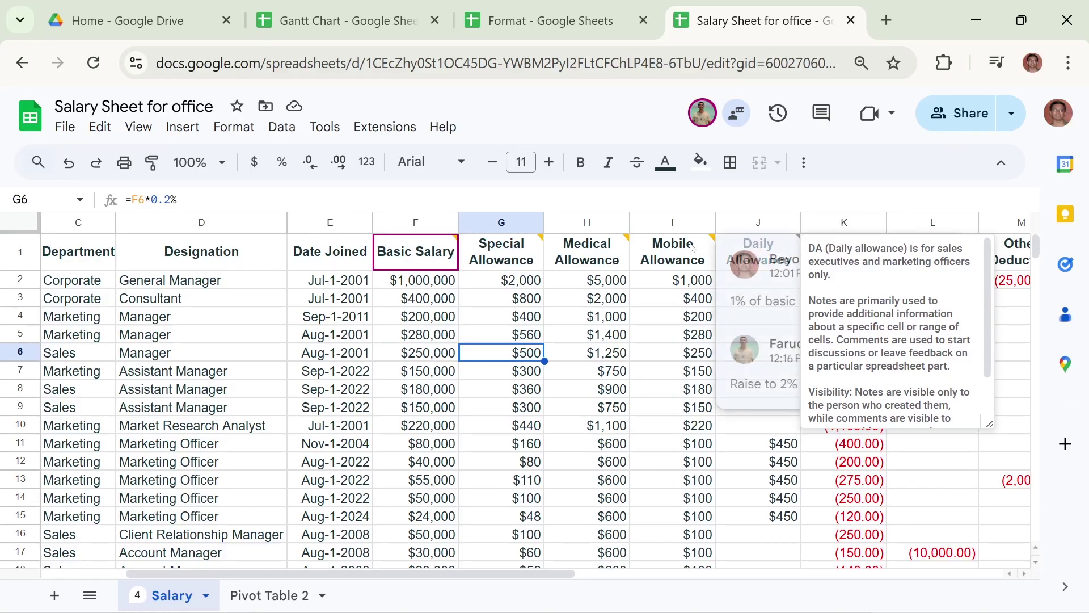
left_click(672, 324)
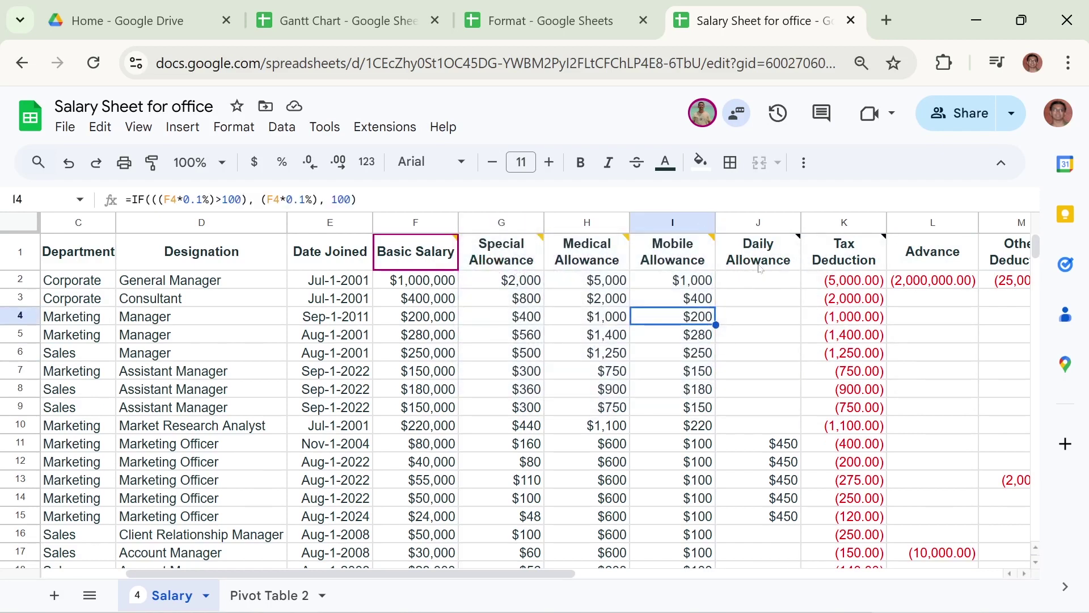
left_click(765, 245)
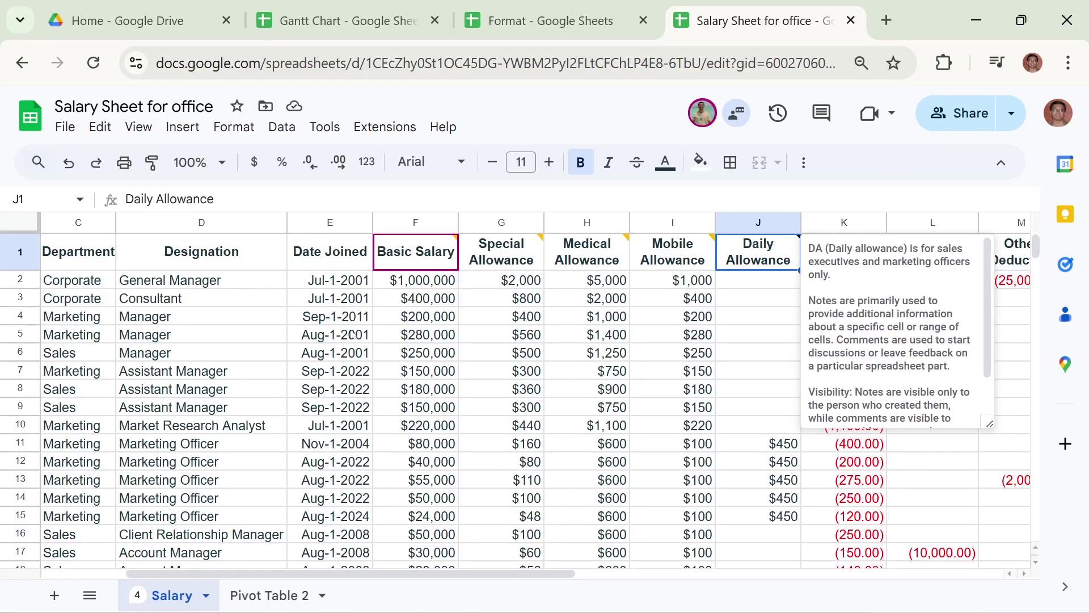
Show all comments in the spreadsheet, and switch the comments display to hidden.
left_click(130, 126)
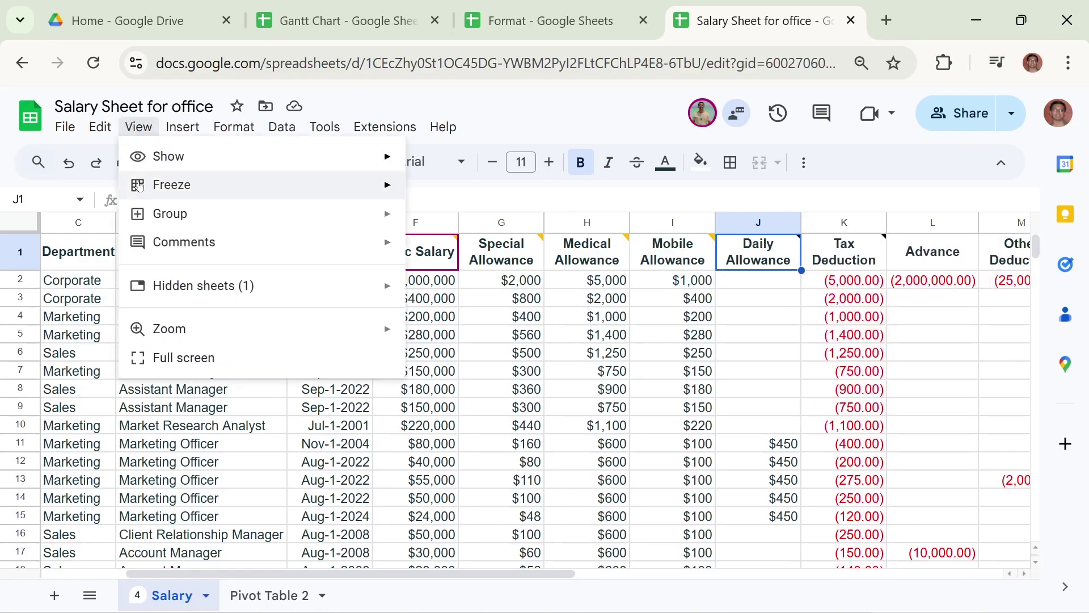
mouse_move(244, 243)
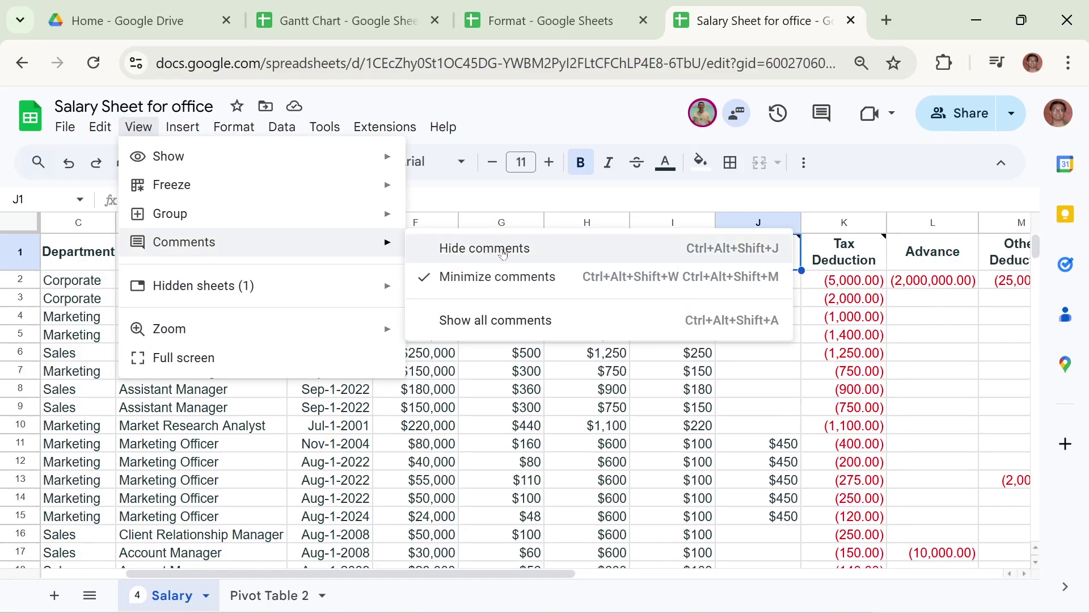
left_click(505, 320)
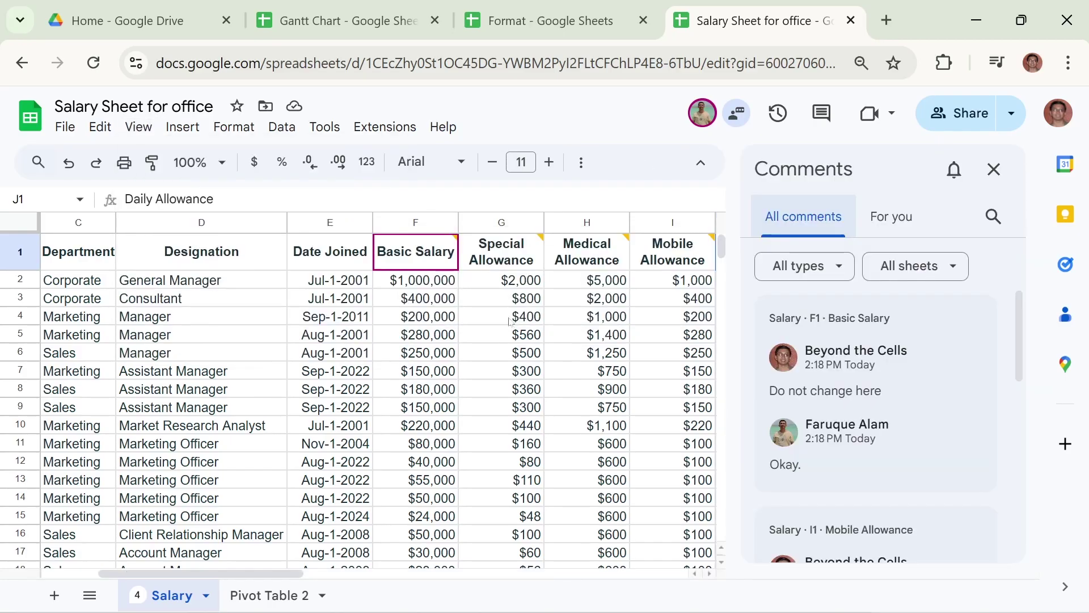
left_click(139, 127)
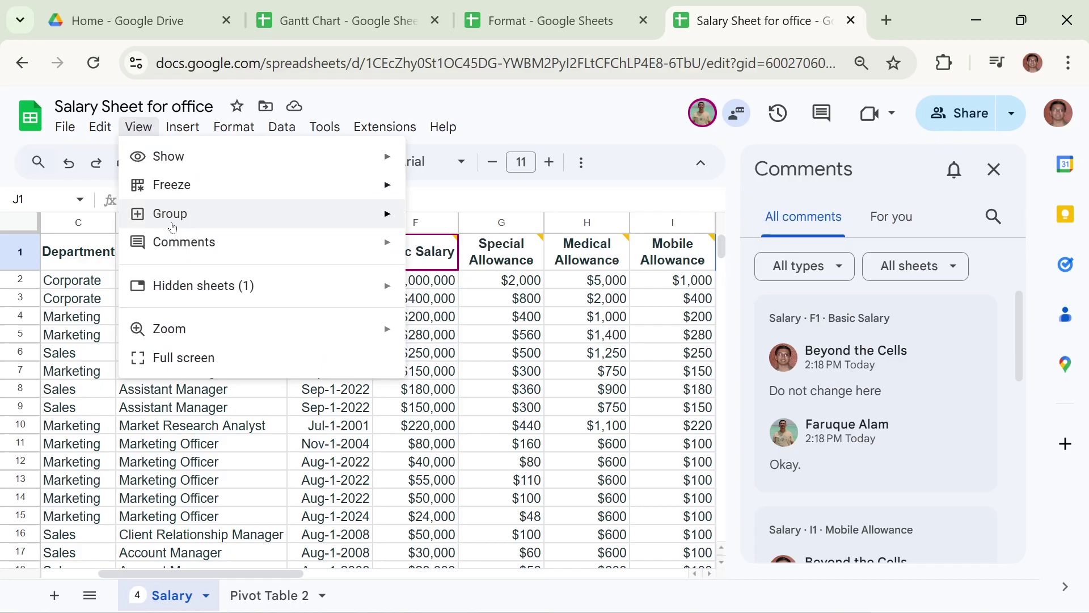
mouse_move(190, 252)
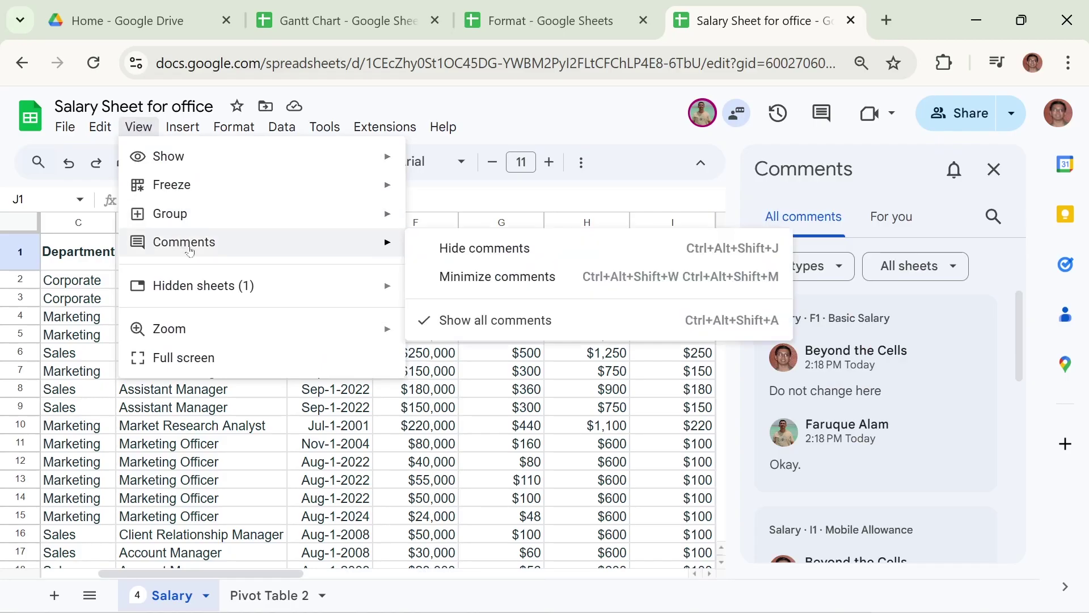
left_click(506, 254)
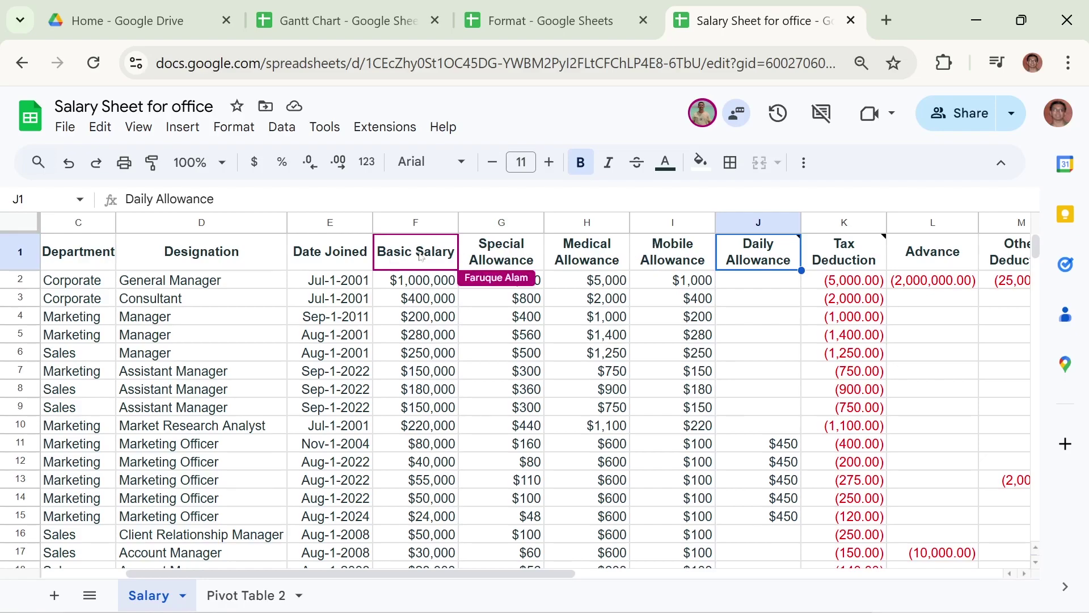
Set the comments display to minimized and view the comment thread on the Basic Salary header.
left_click(138, 126)
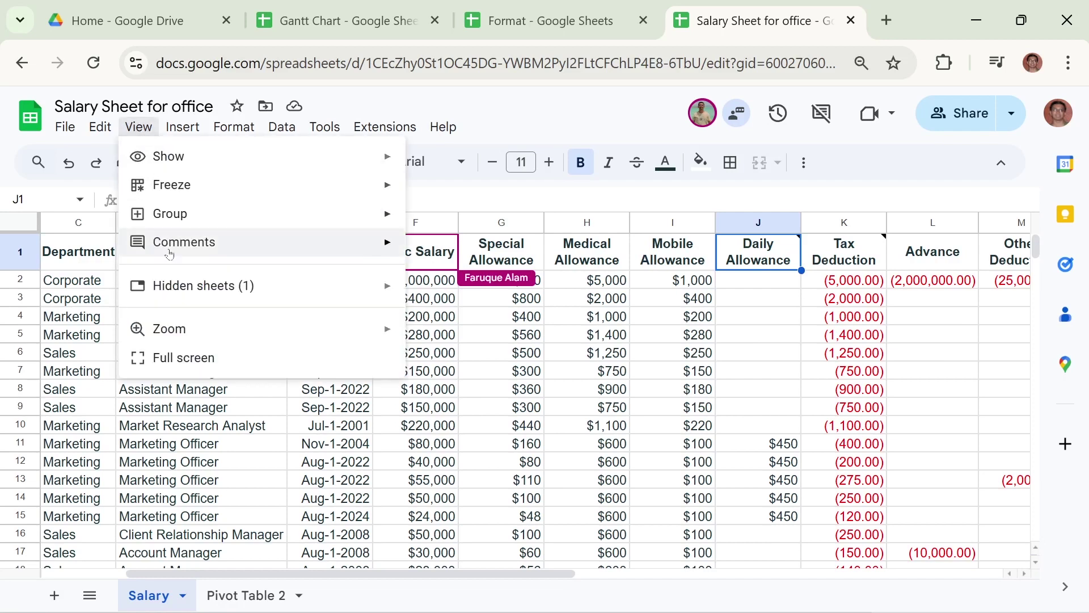
mouse_move(207, 248)
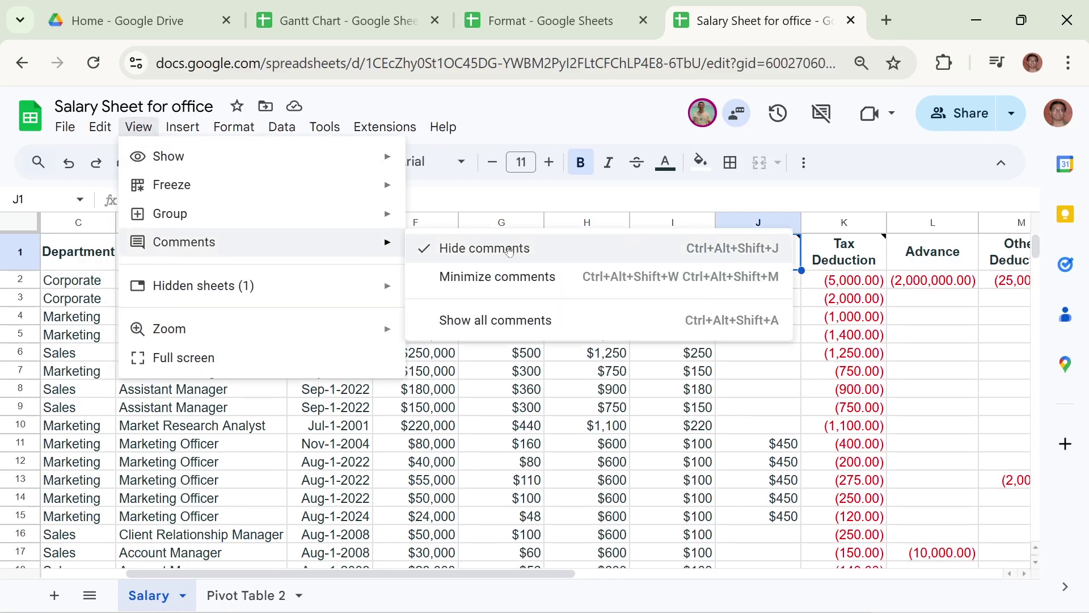
left_click(484, 275)
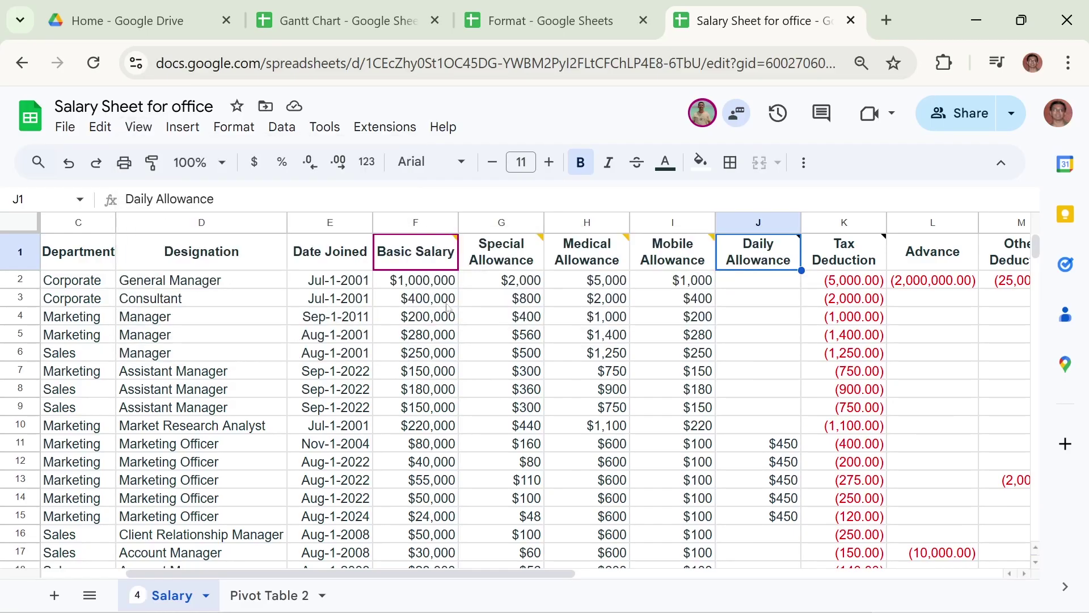
mouse_move(439, 264)
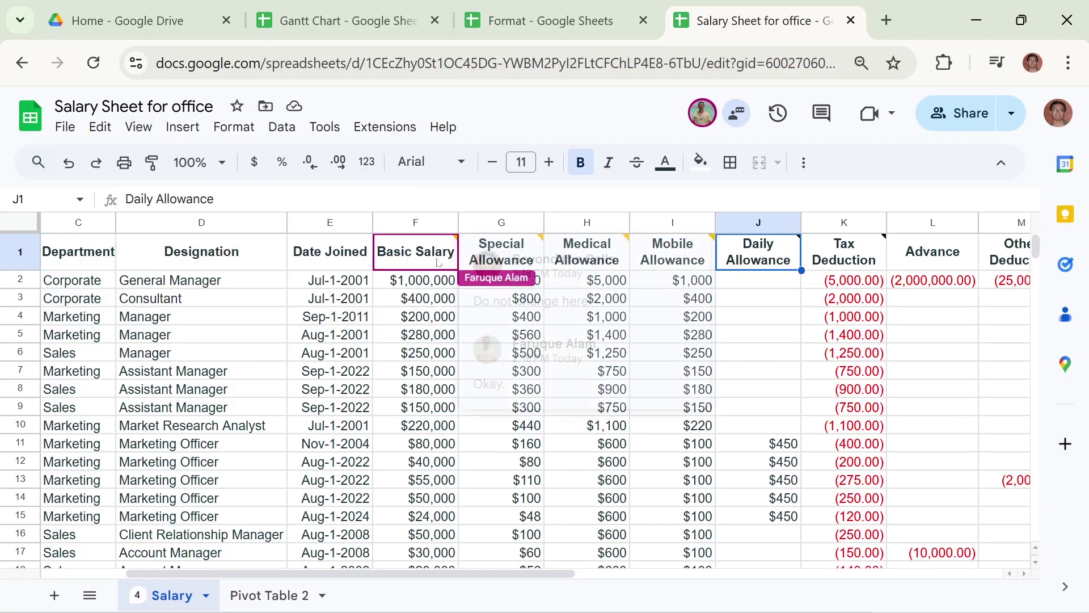
mouse_move(389, 257)
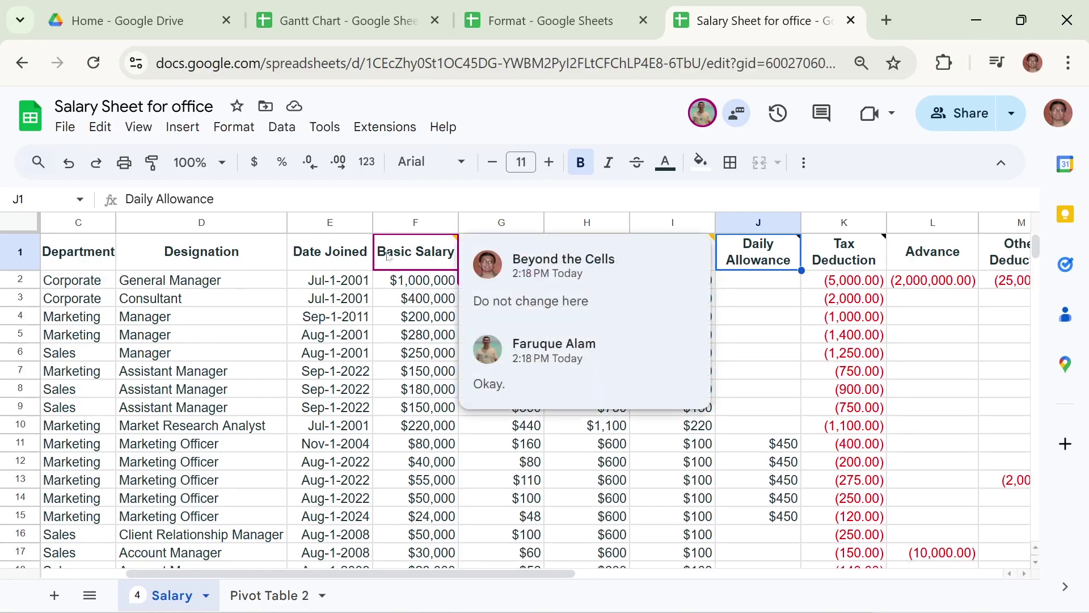
Show the full list of comments once more and close it.
left_click(143, 130)
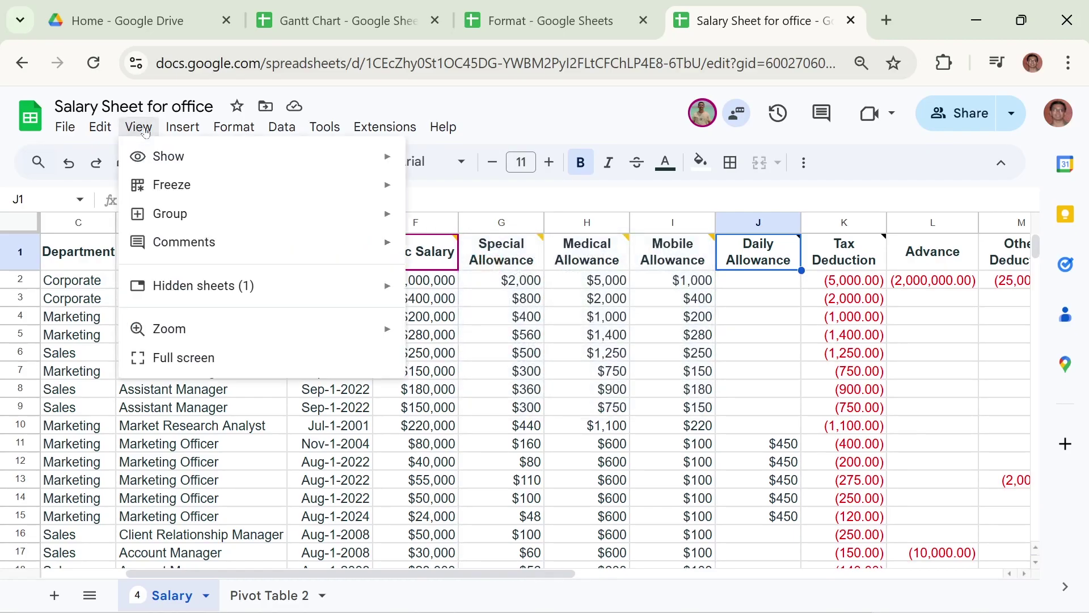
mouse_move(177, 238)
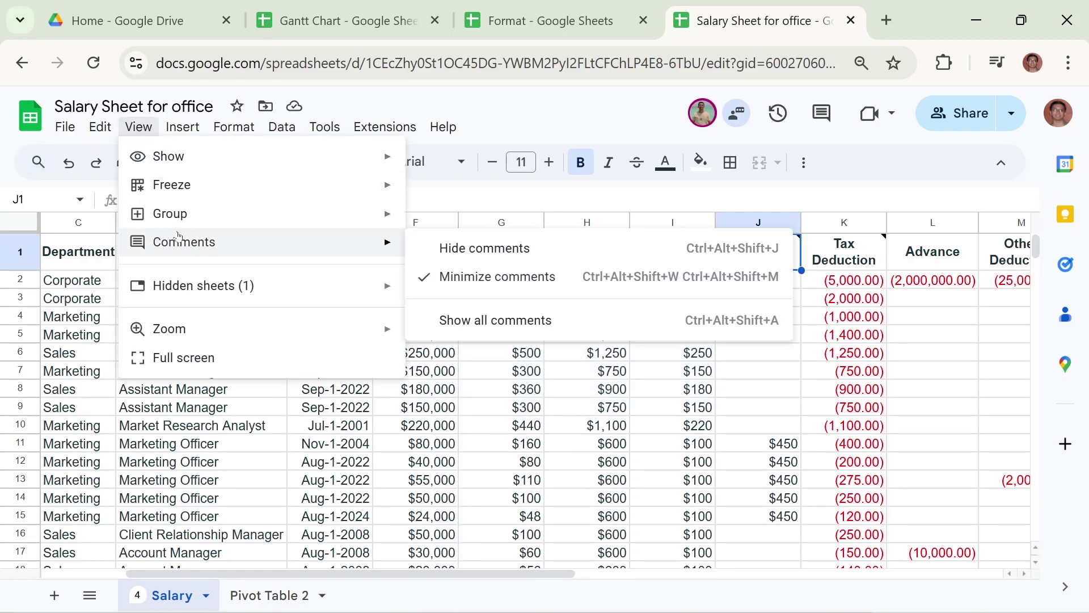
left_click(495, 321)
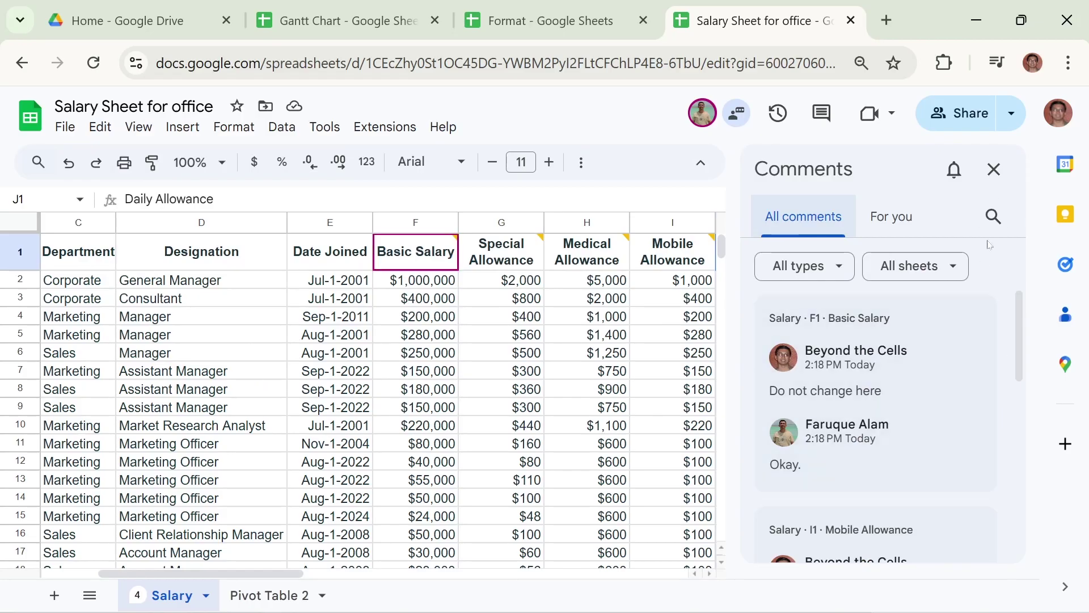
left_click(995, 177)
Check which sheets are hidden in the spreadsheet and return to the Salary cells.
left_click(141, 129)
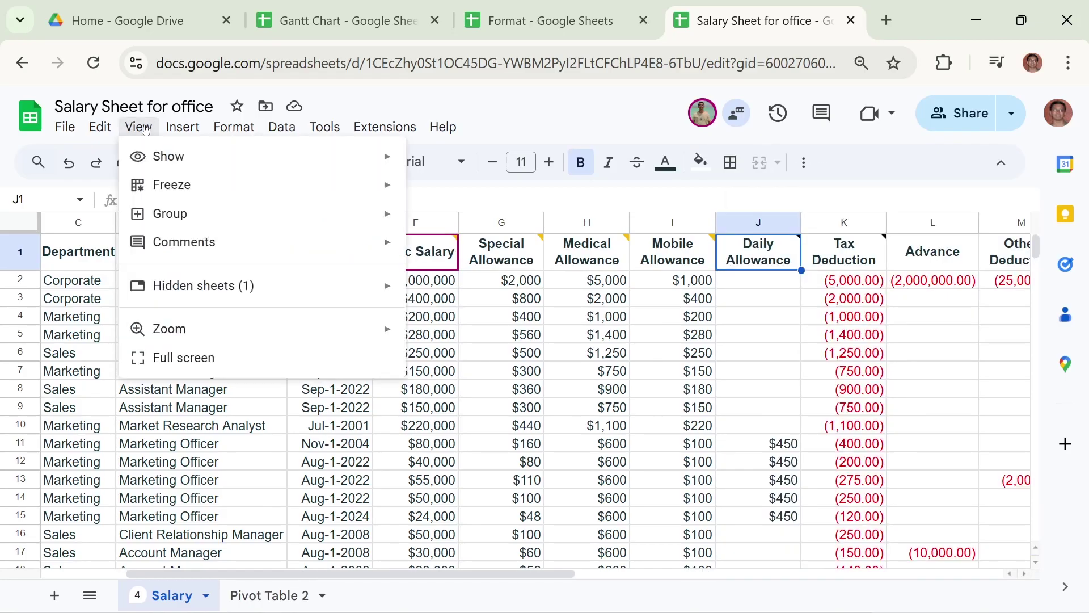
mouse_move(207, 295)
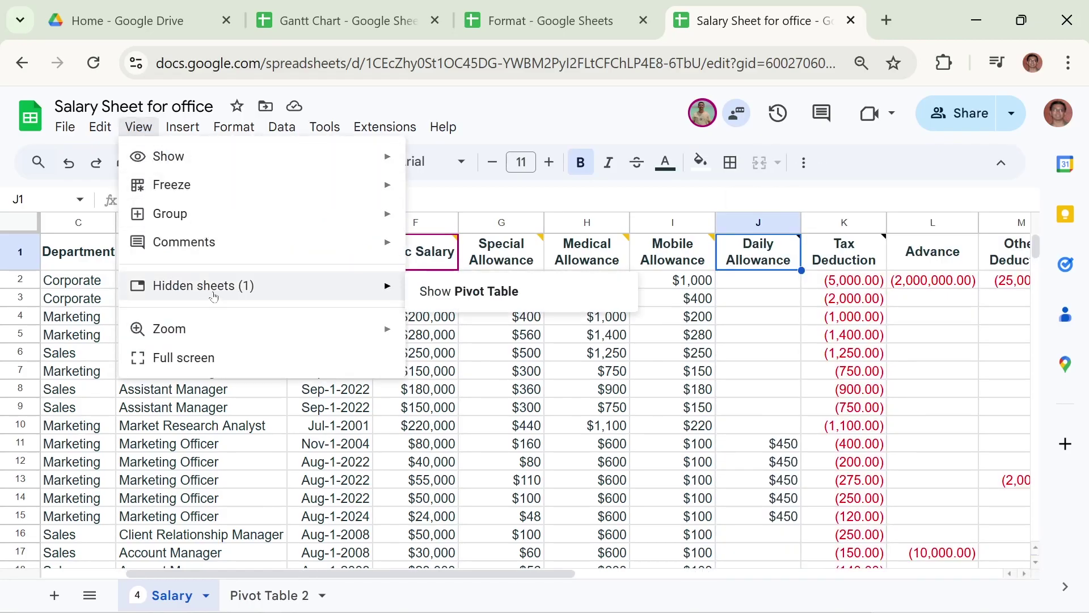
left_click(501, 390)
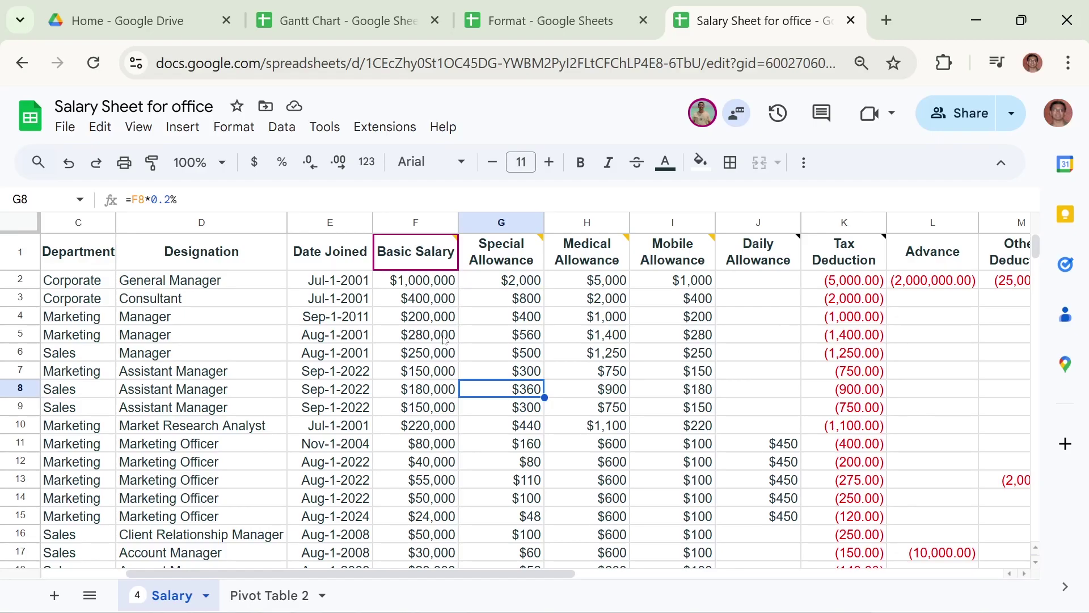
left_click(310, 355)
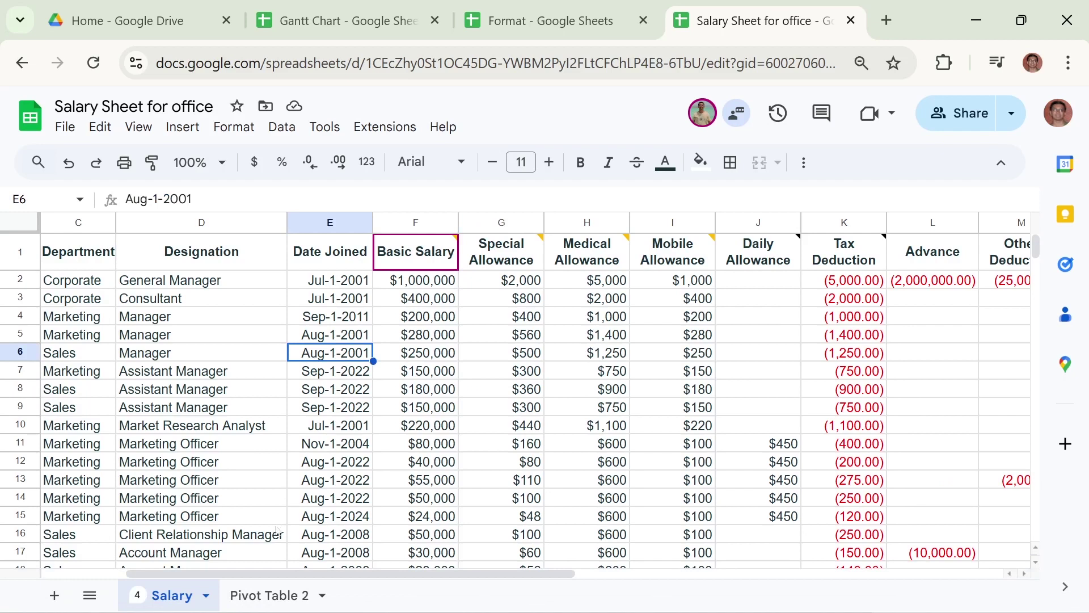
left_click(276, 333)
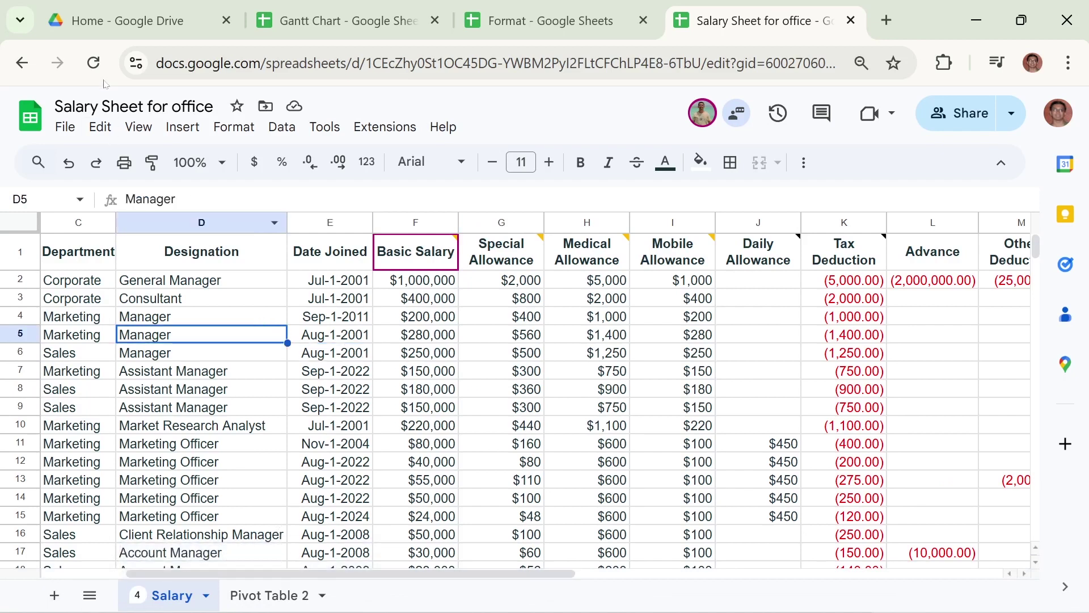
Unhide the Pivot Table sheet from the hidden sheets and hide it again.
left_click(138, 126)
mouse_move(238, 286)
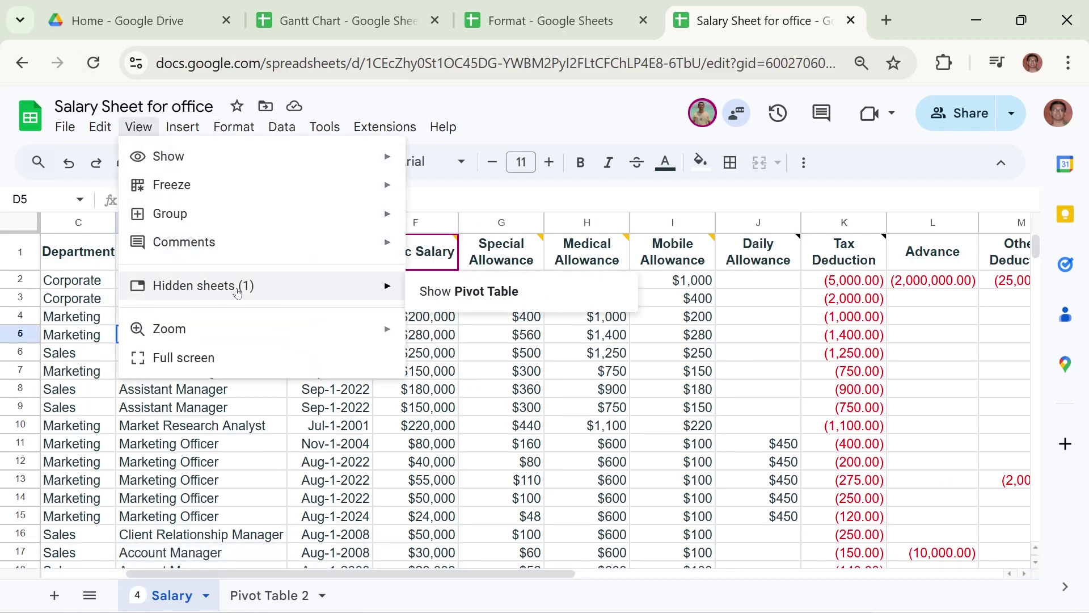
left_click(507, 294)
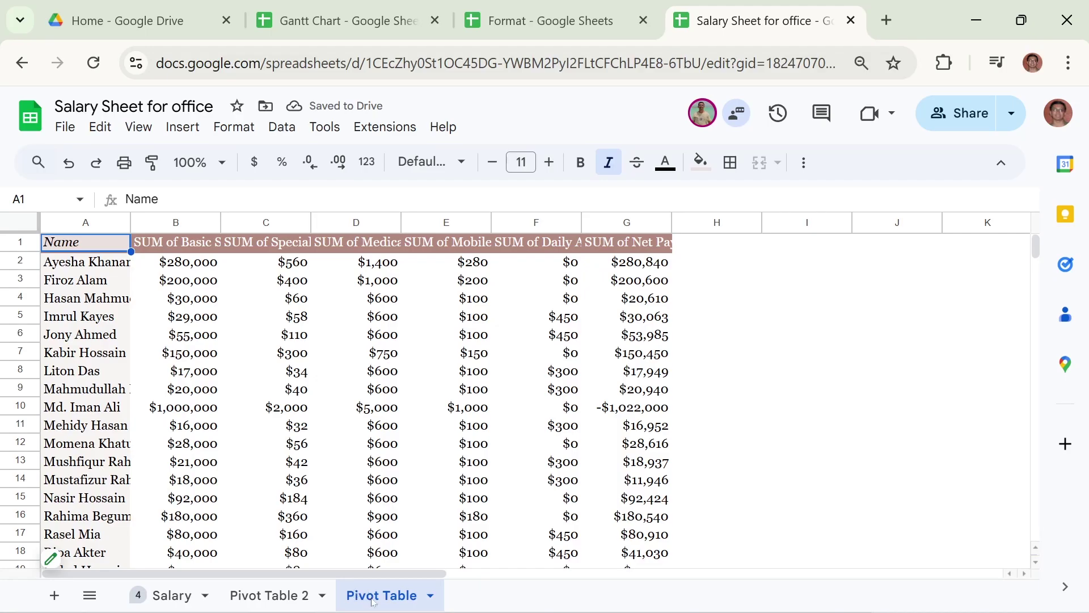
right_click(373, 600)
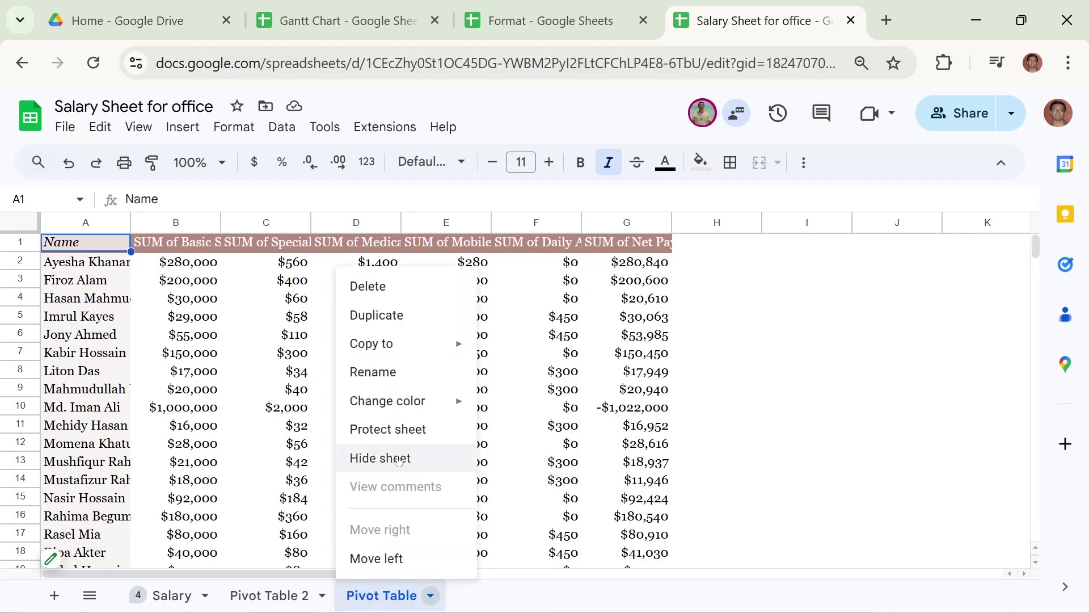
left_click(399, 460)
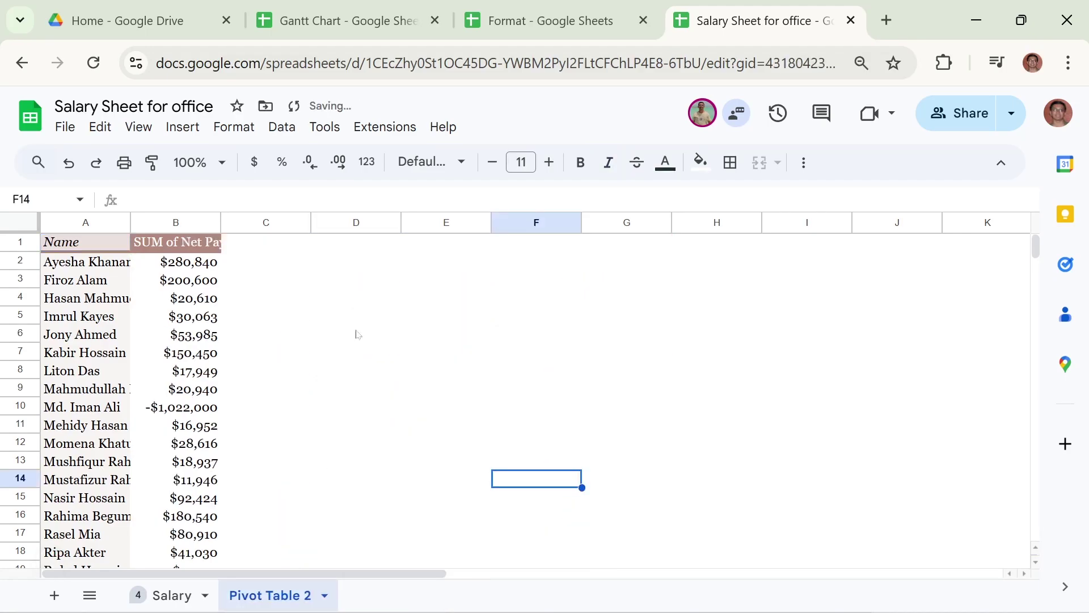
Check the hidden sheets, and bring the hidden Pivot Table sheet back from the list of all sheets.
left_click(134, 126)
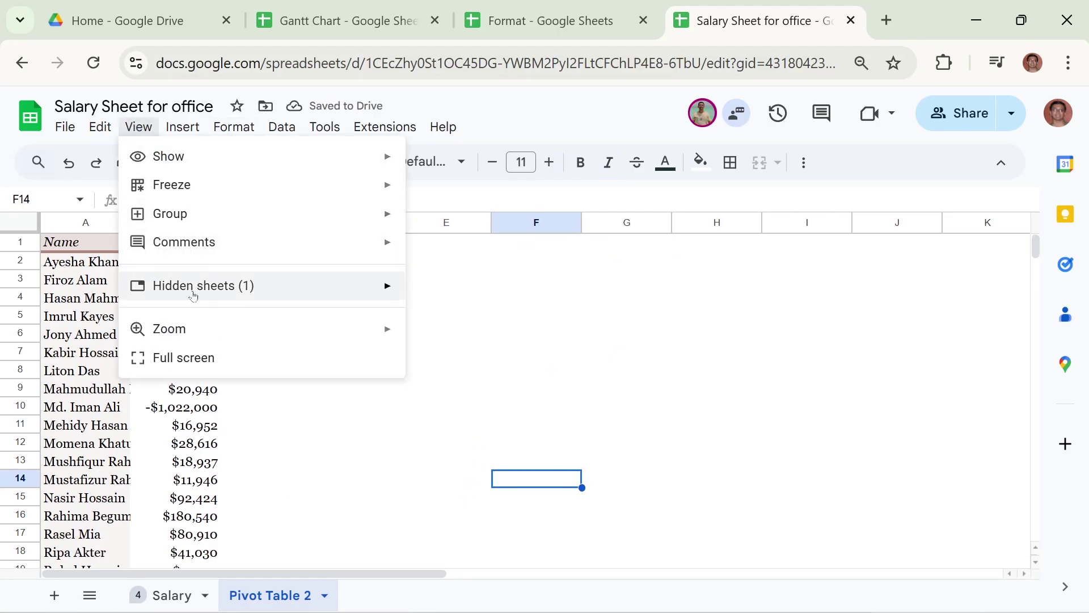
mouse_move(193, 295)
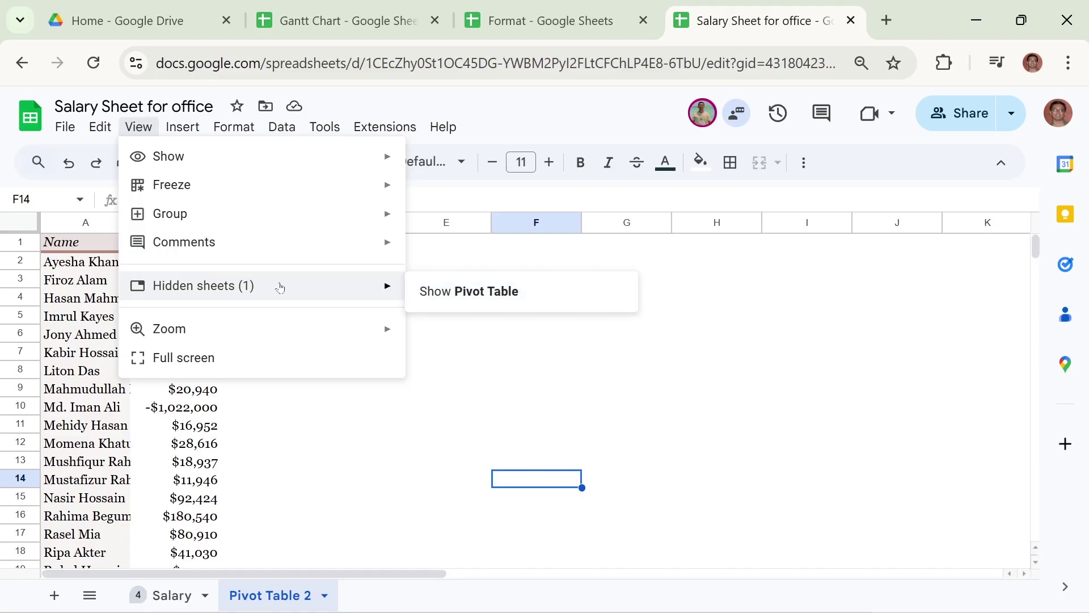
left_click(358, 460)
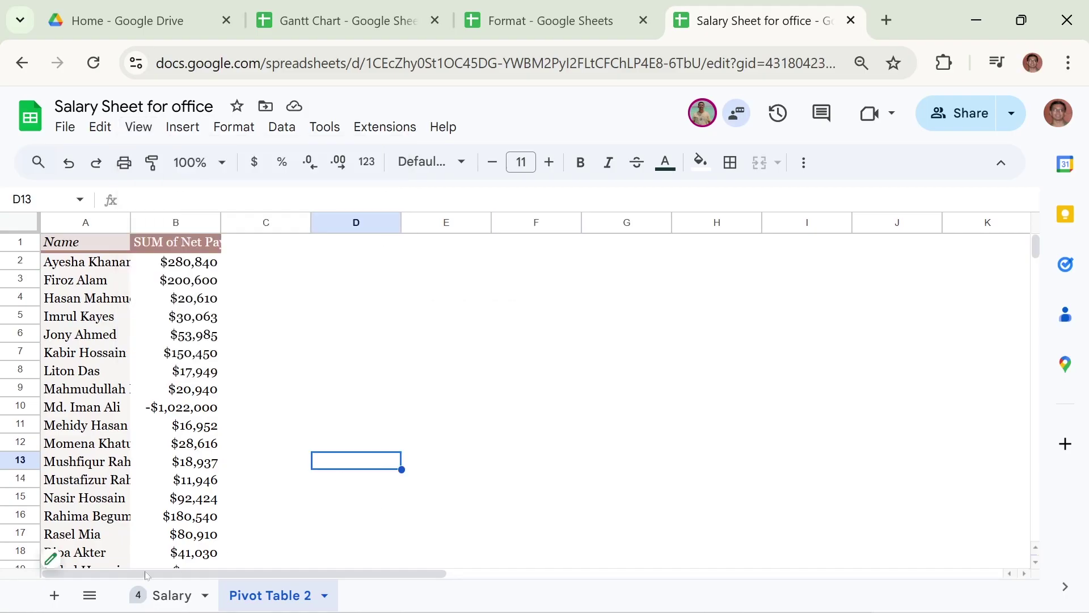
left_click(91, 596)
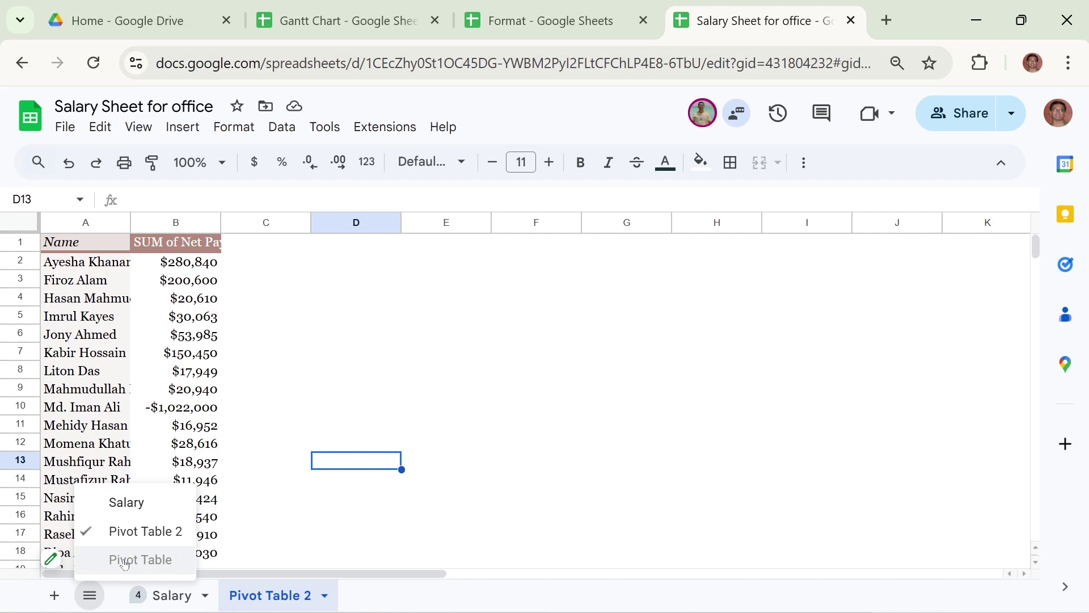
left_click(124, 564)
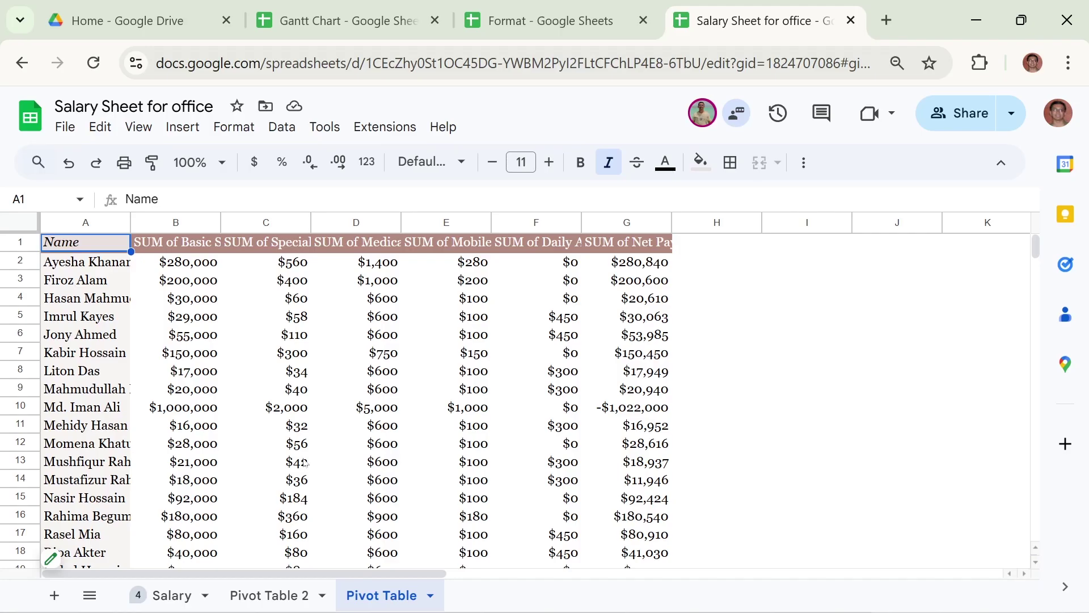
Switch to the Salary sheet and set its zoom to 50%.
left_click(136, 127)
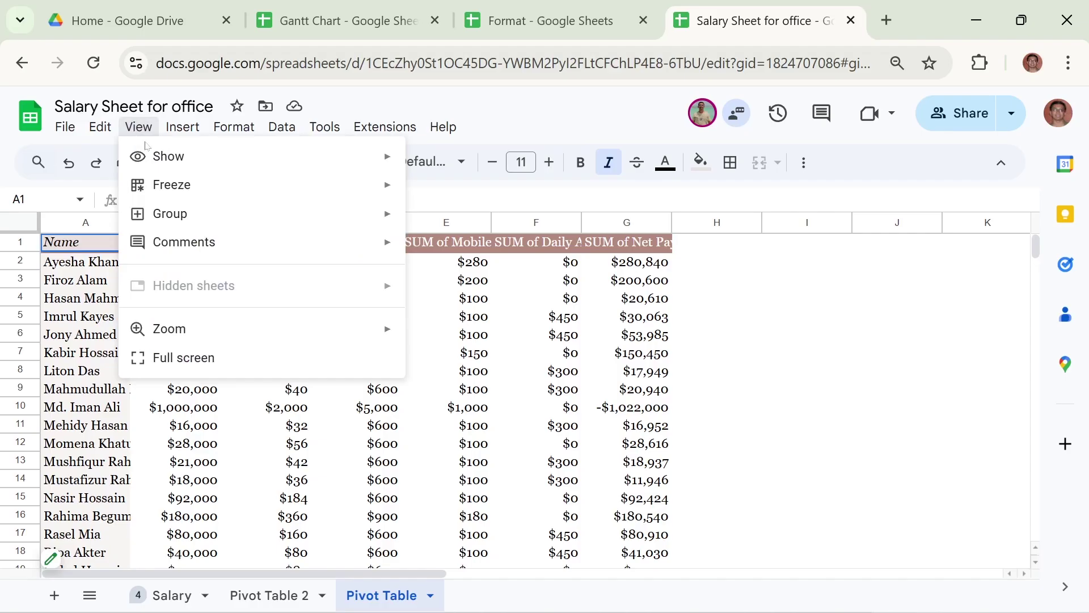
mouse_move(178, 340)
left_click(545, 335)
left_click(145, 593)
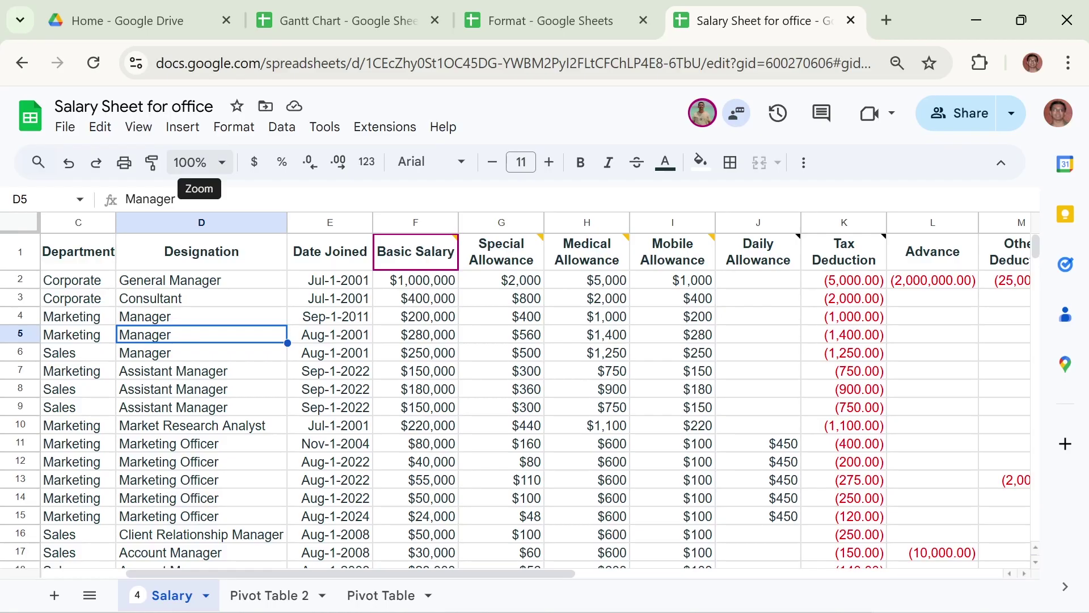
left_click(221, 163)
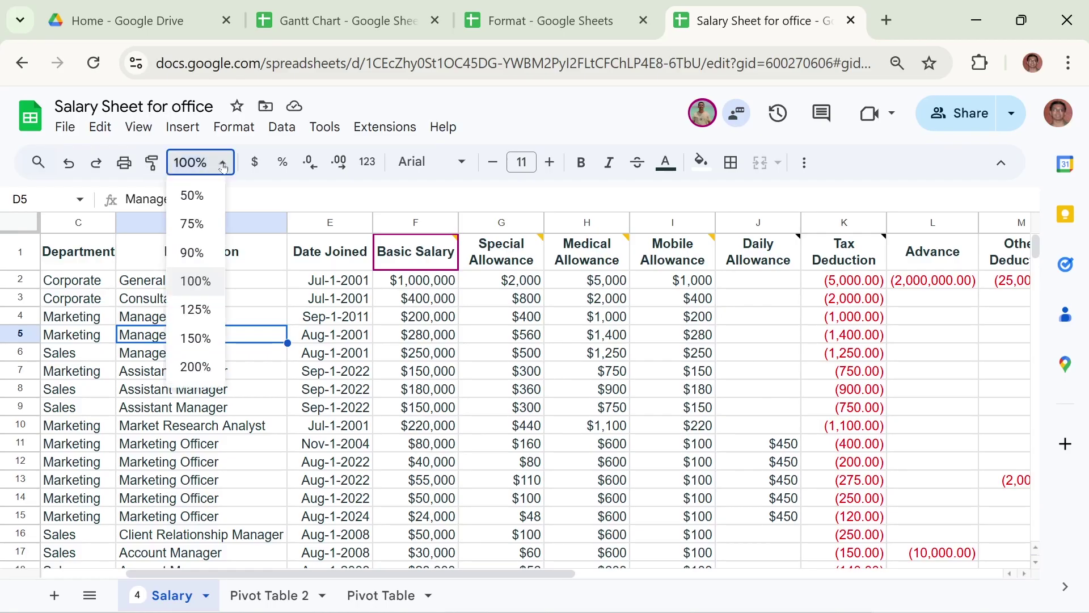
left_click(138, 126)
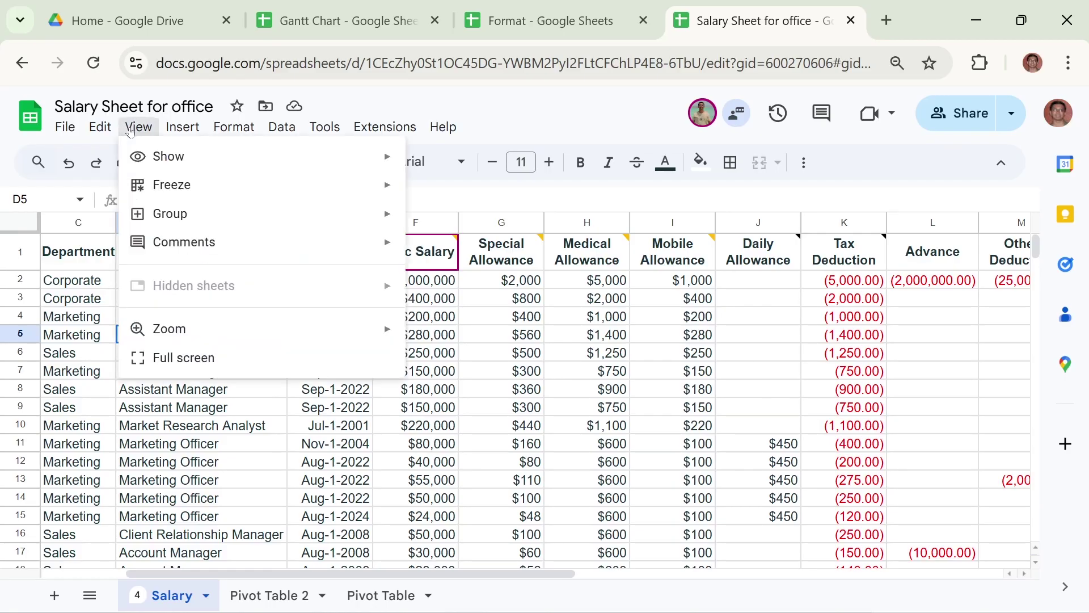
mouse_move(175, 329)
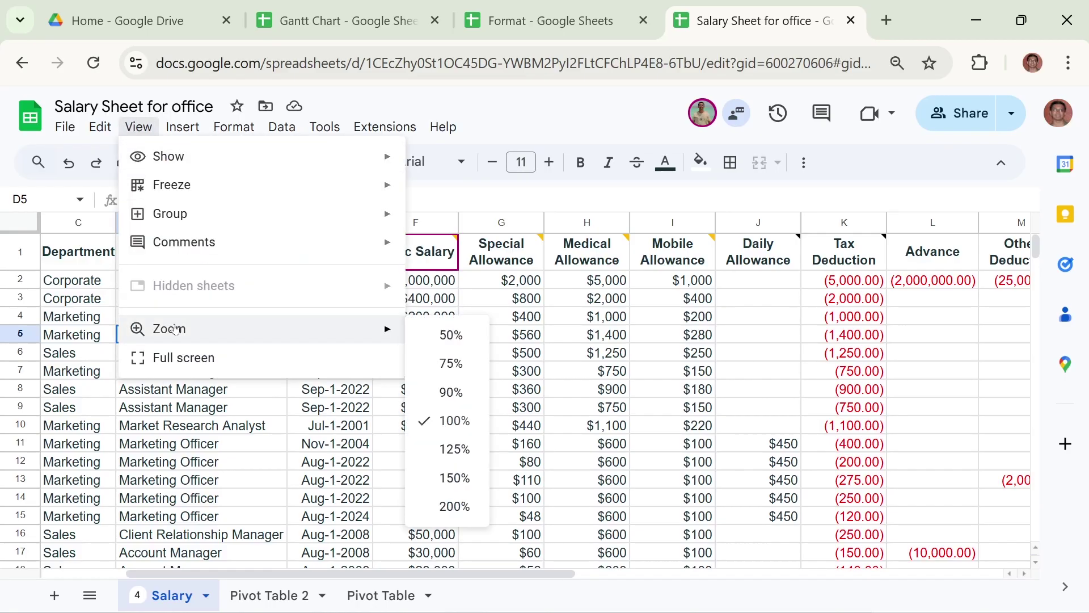
left_click(459, 336)
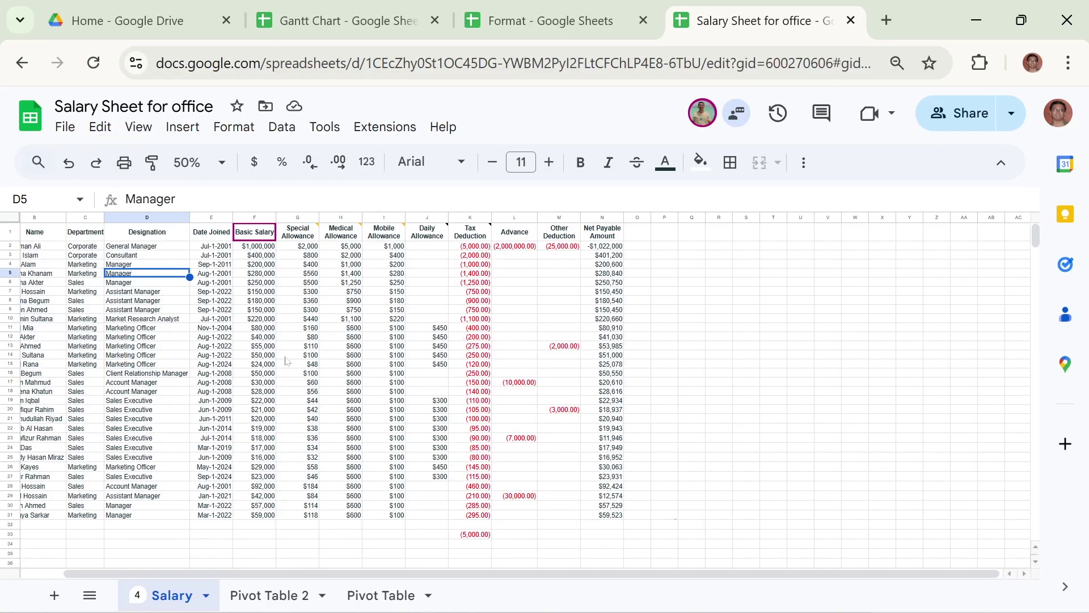
Set the Salary sheet's zoom to 200%.
left_click(143, 131)
mouse_move(212, 336)
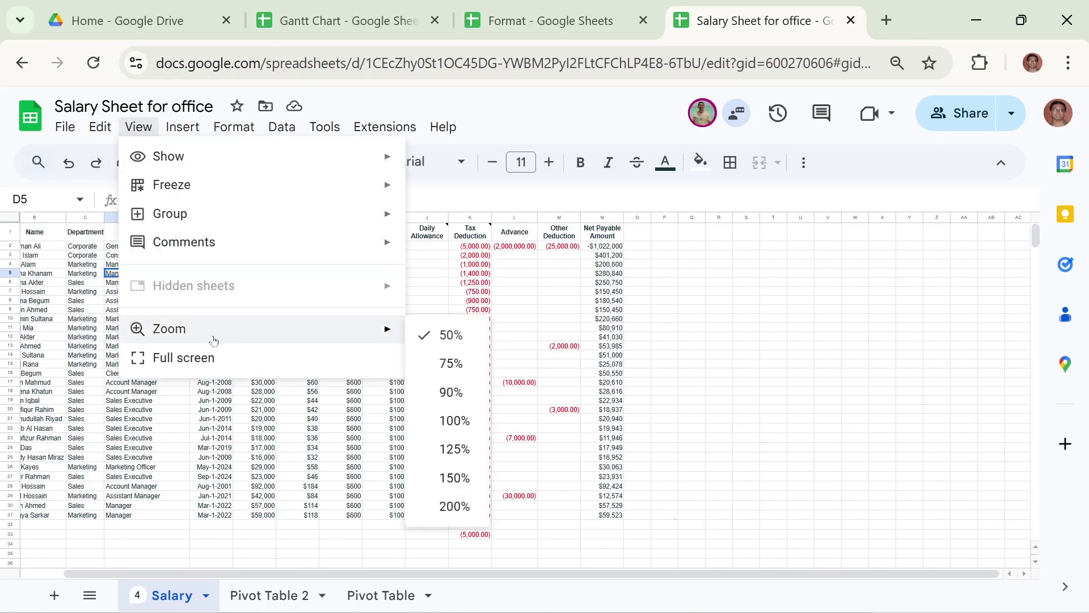
left_click(449, 505)
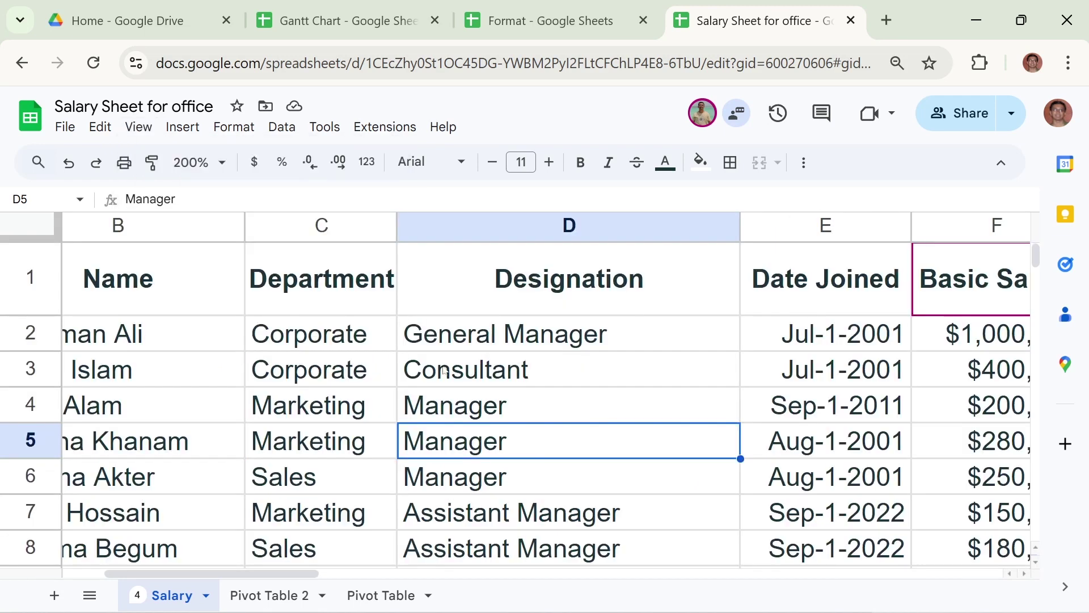
Reduce the sheet zoom to 90%, raise it to 100%, and select cell D9.
left_click(213, 163)
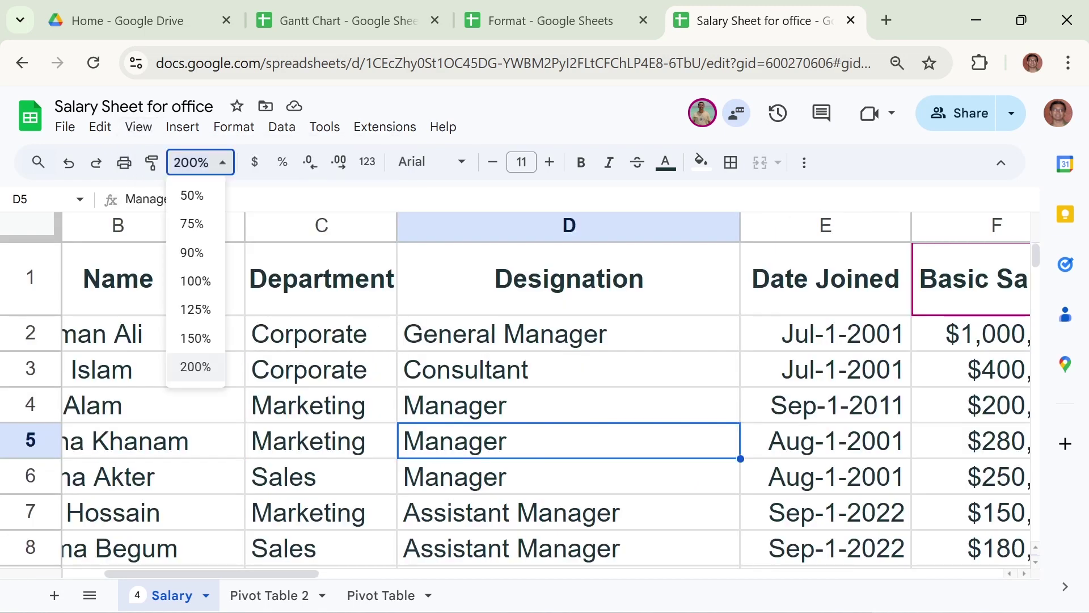
left_click(196, 250)
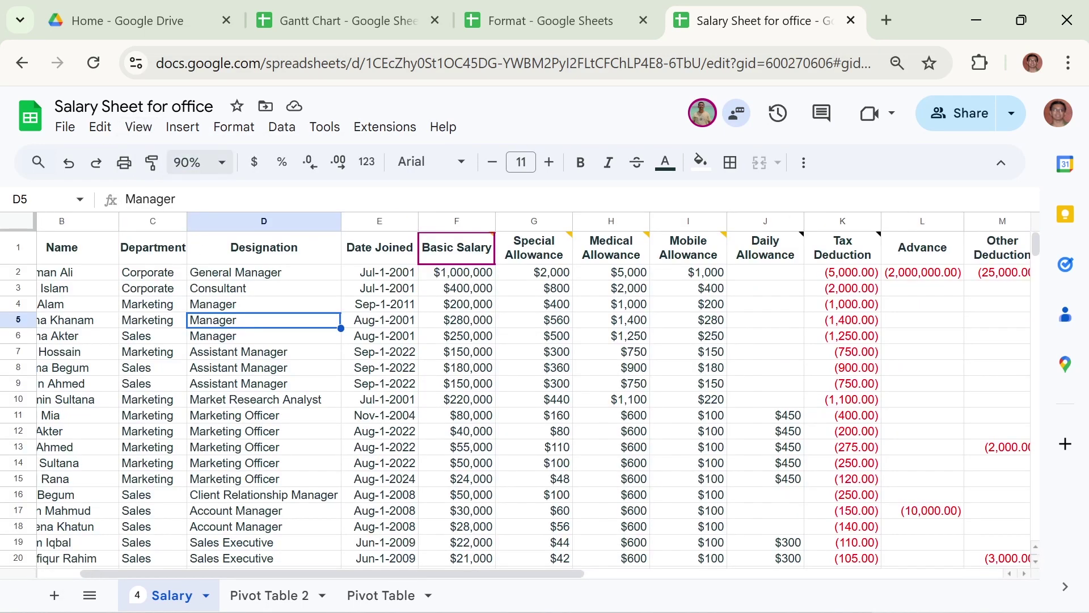
left_click(213, 163)
left_click(193, 277)
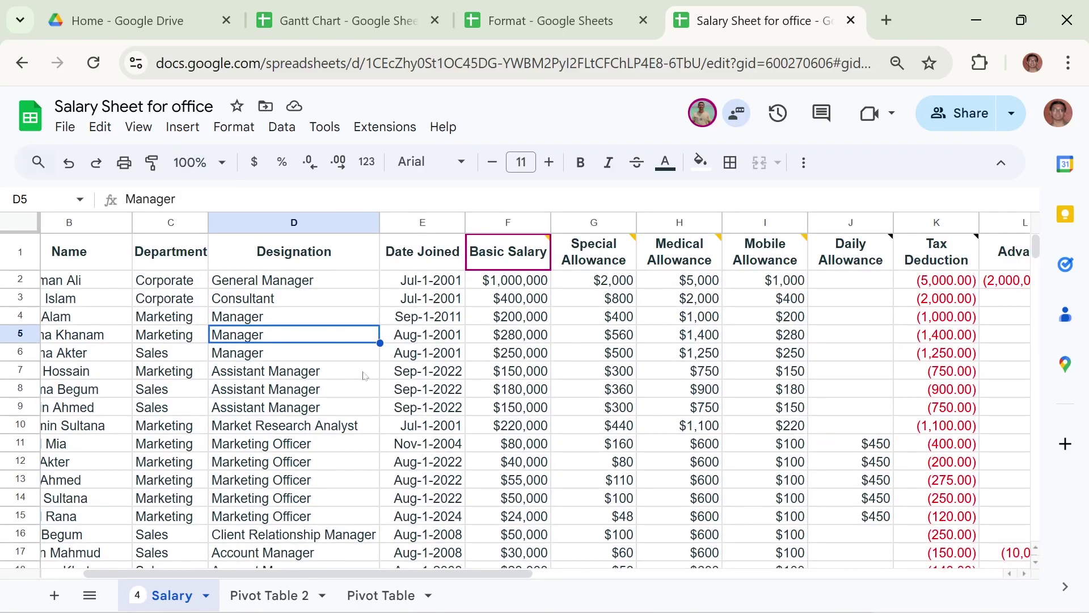
left_click(349, 406)
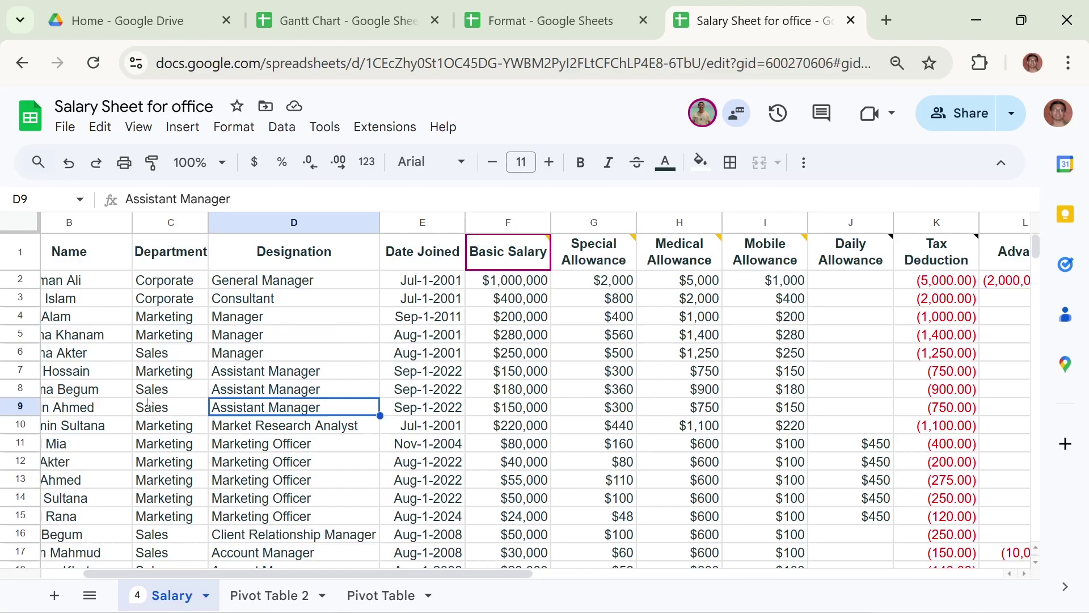
Try browser page zoom levels between 80% and 100% while looking through the Salary rows.
key("ctrl+minus")
scroll(395, 375, "down", 5)
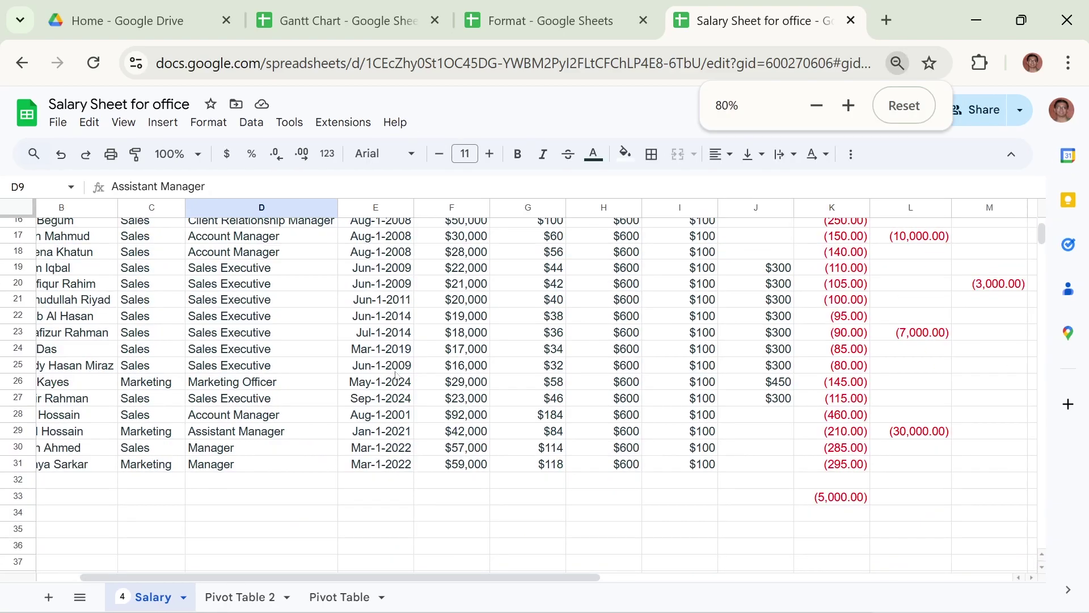
scroll(396, 375, "up", 5)
key("ctrl+0")
key("ctrl+minus")
key("ctrl+minus")
scroll(396, 375, "down", 8)
key("ctrl+plus")
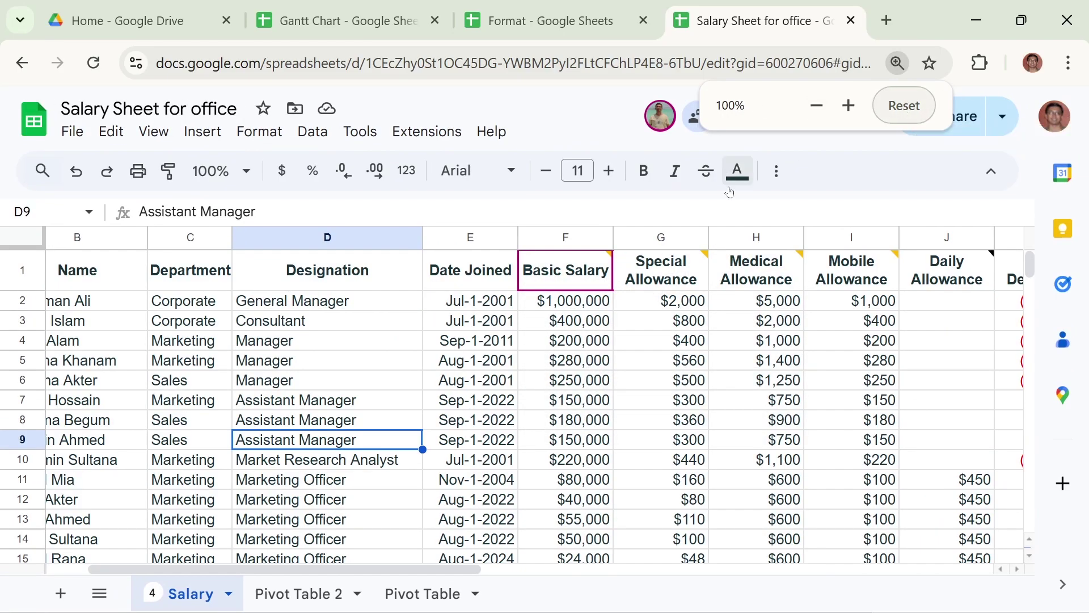
Reset the browser's page zoom to 100% and select cell D21.
left_click(902, 108)
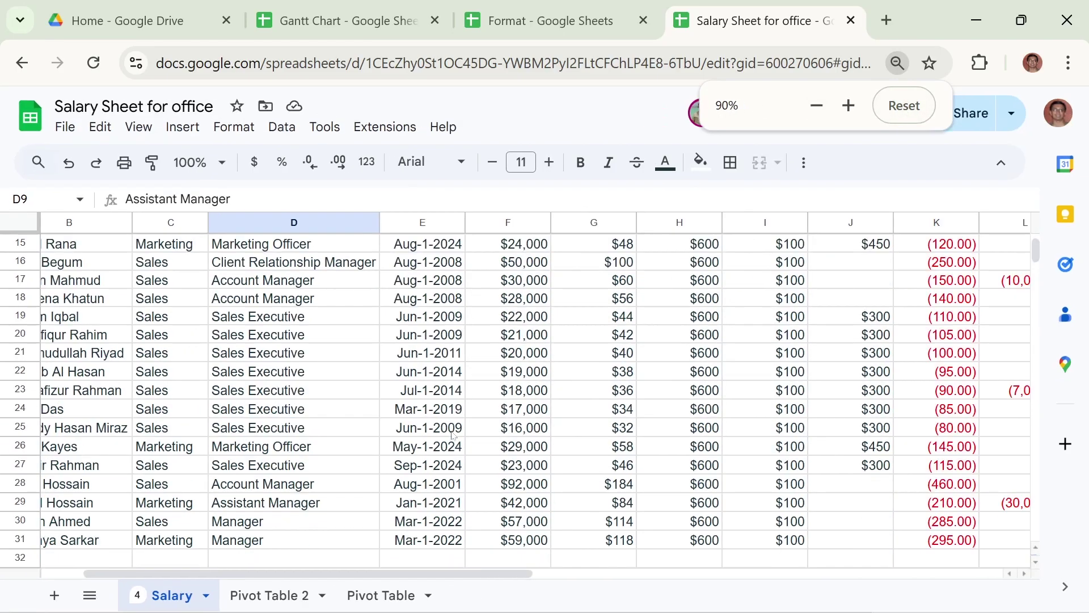
left_click(899, 105)
left_click(320, 387)
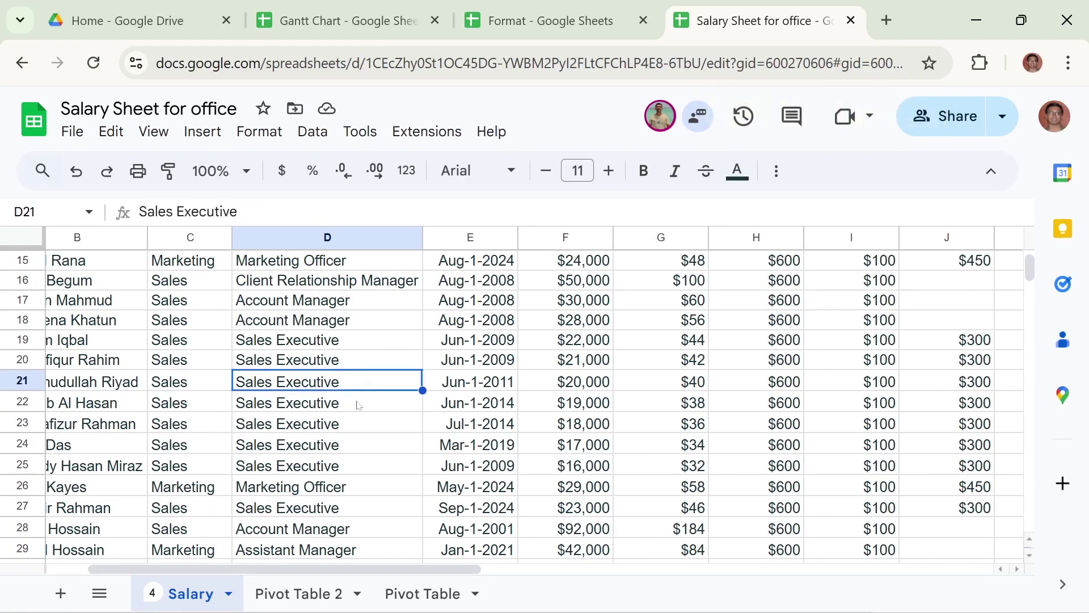
Show the Salary sheet in full screen, select cell D23, and bring the hidden controls back.
left_click(154, 133)
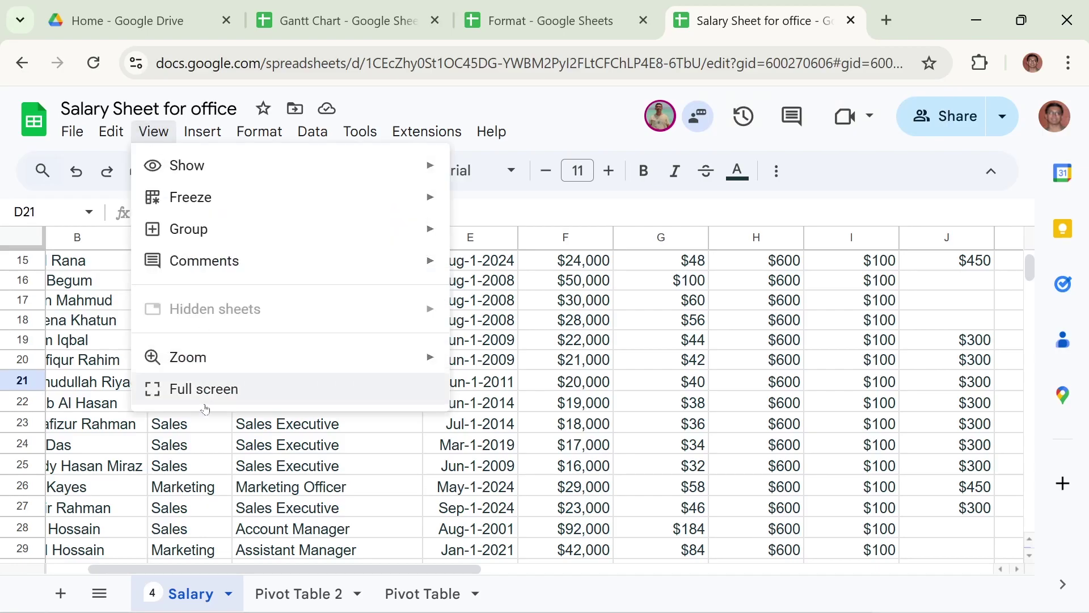
left_click(699, 360)
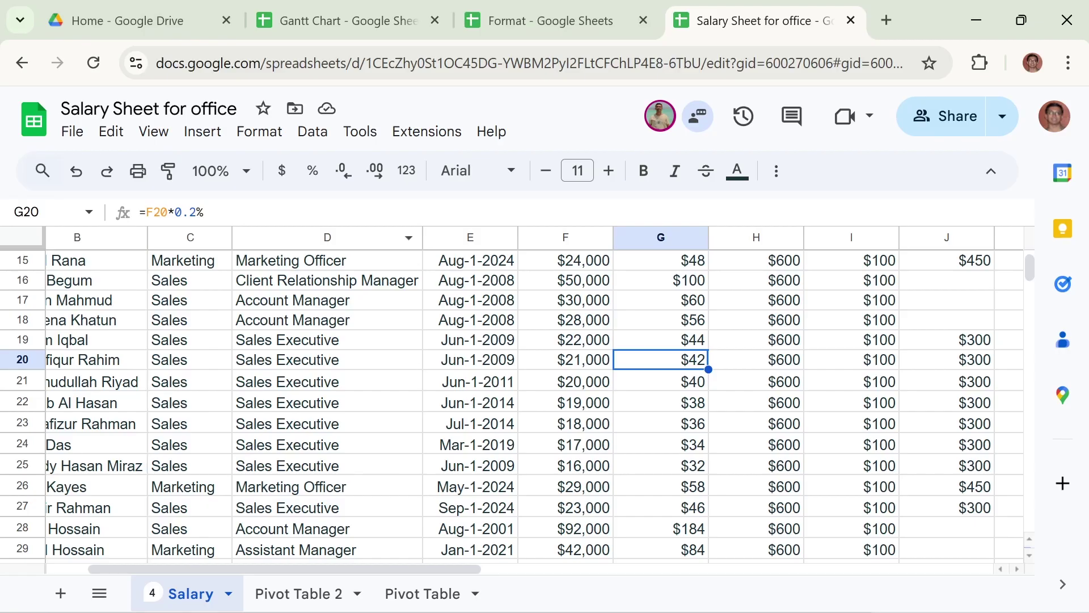
left_click(153, 132)
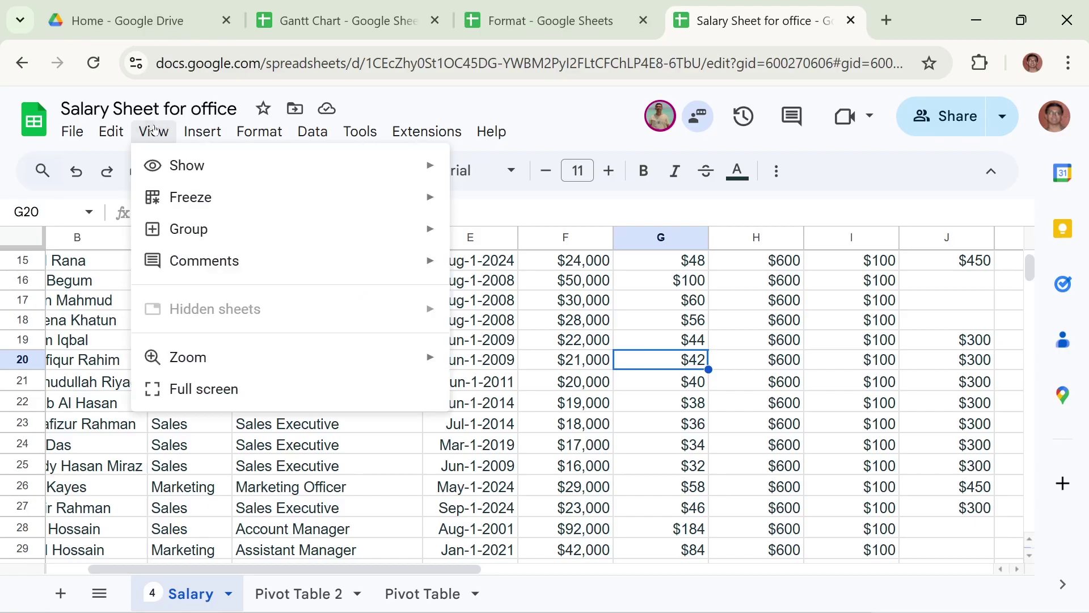
left_click(214, 390)
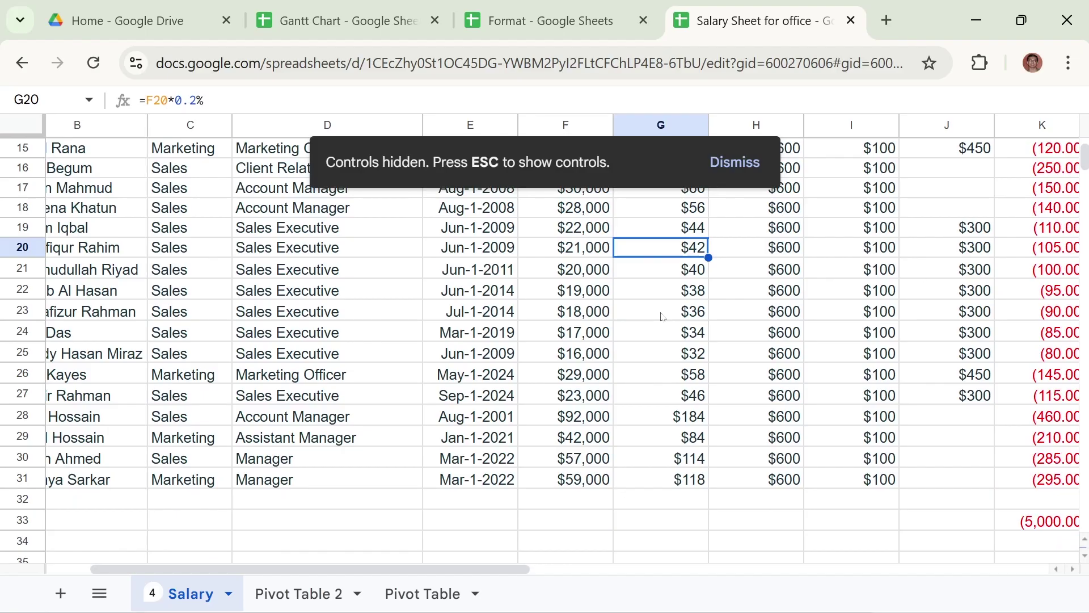
left_click(229, 338)
left_click(312, 310)
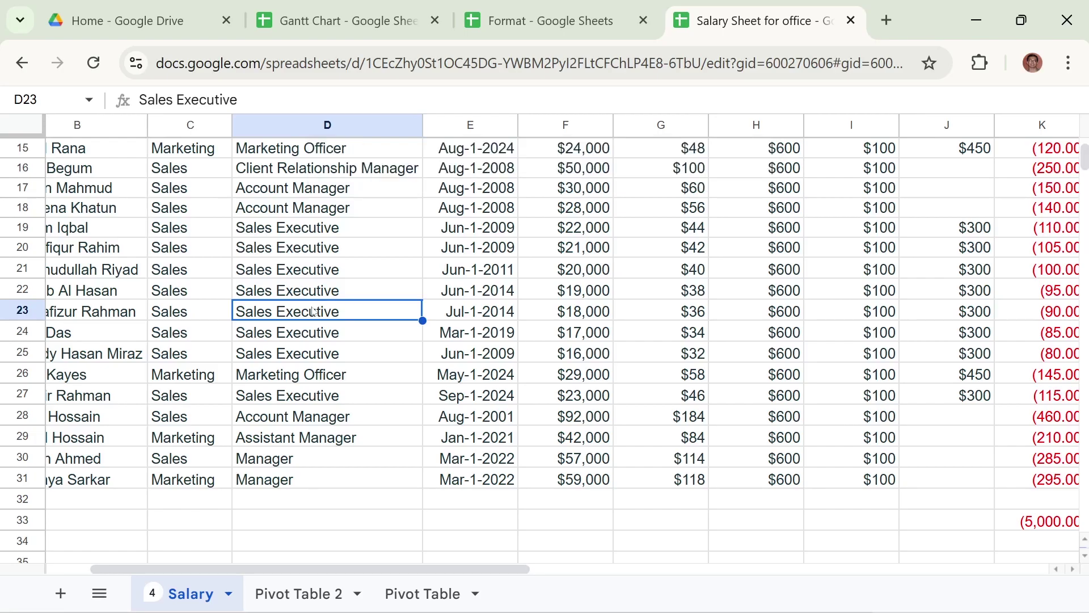
key("Escape")
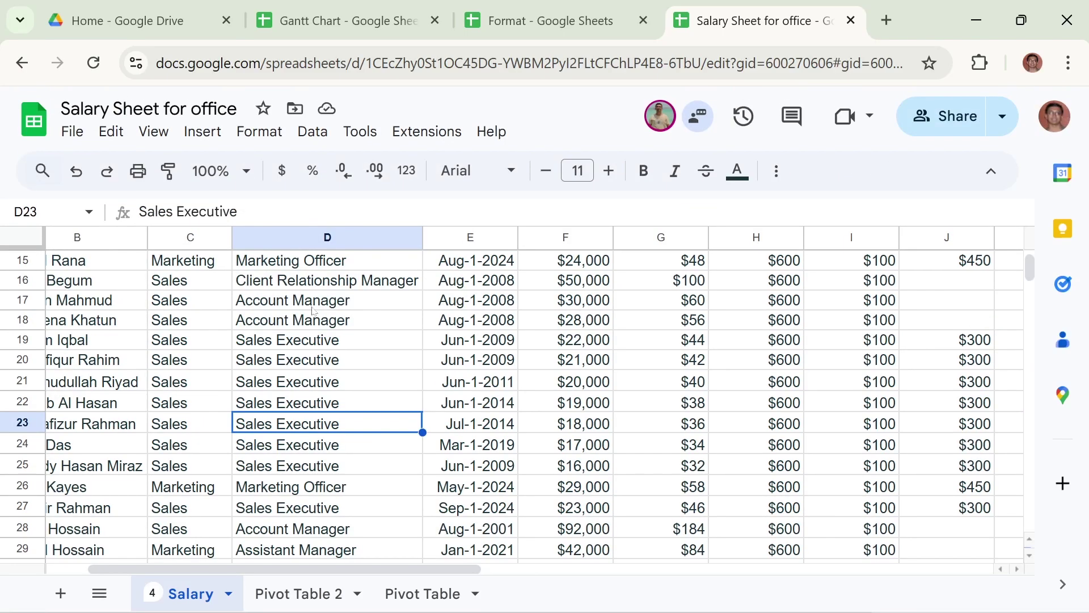